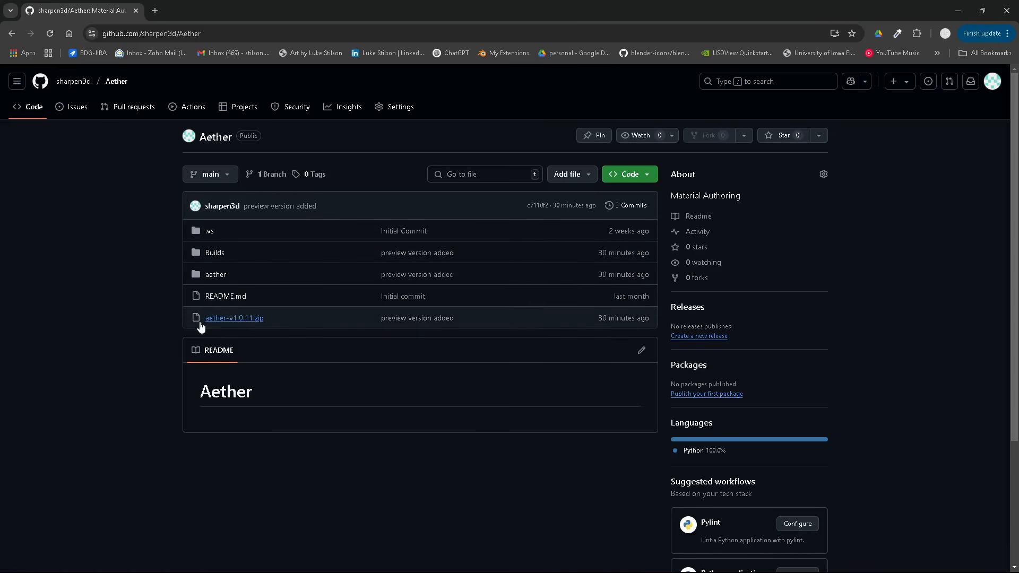
# Open aether-v1.0.11.zip in the Aether GitHub repository and download the raw file.
pyautogui.click(211, 33)
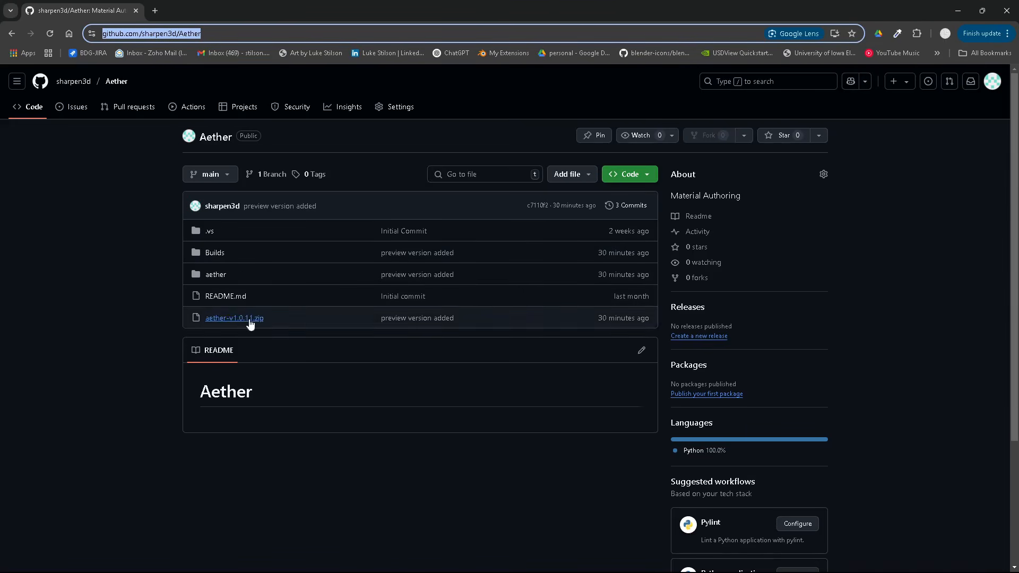
pyautogui.click(161, 330)
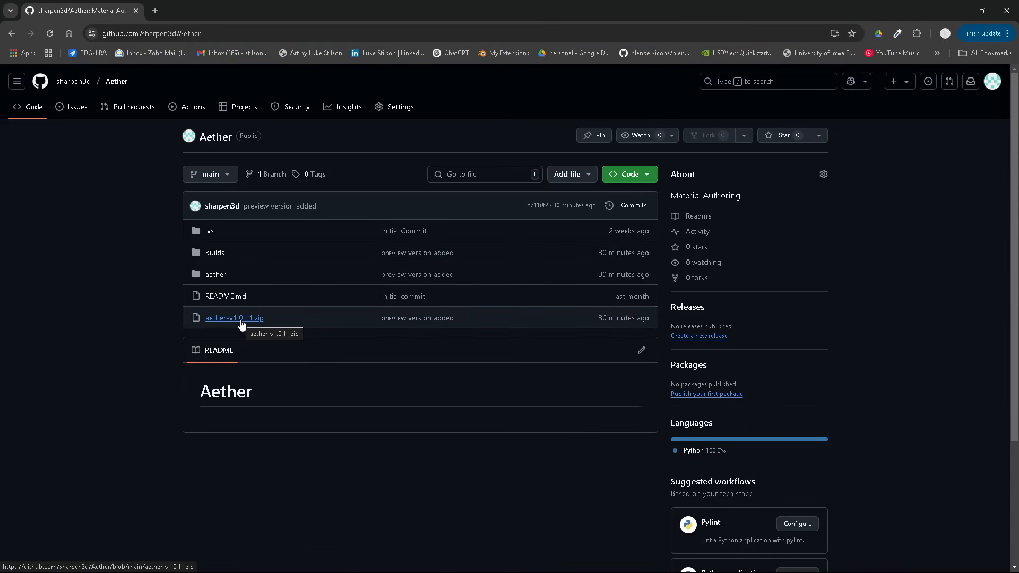
pyautogui.click(241, 320)
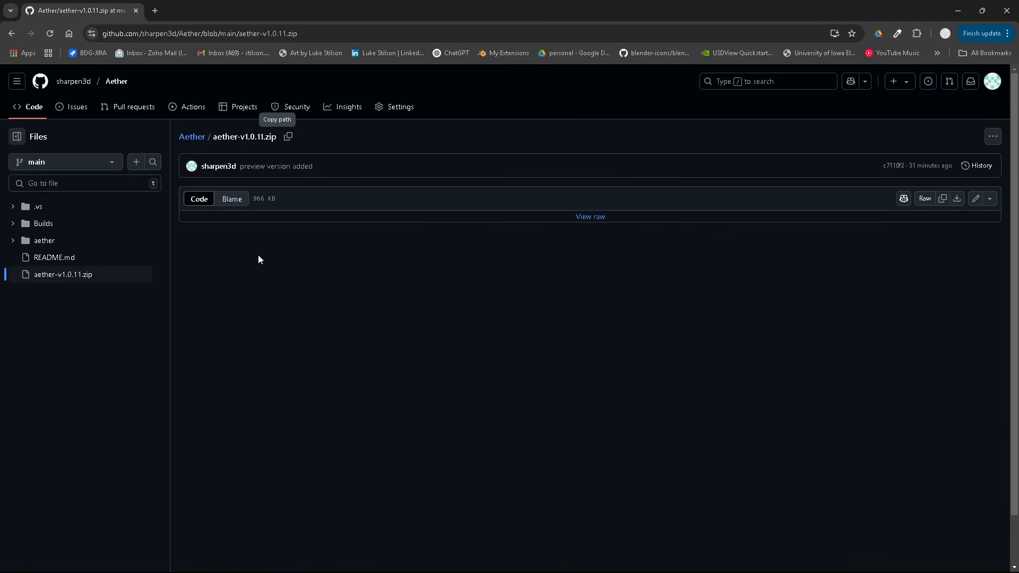
pyautogui.click(11, 224)
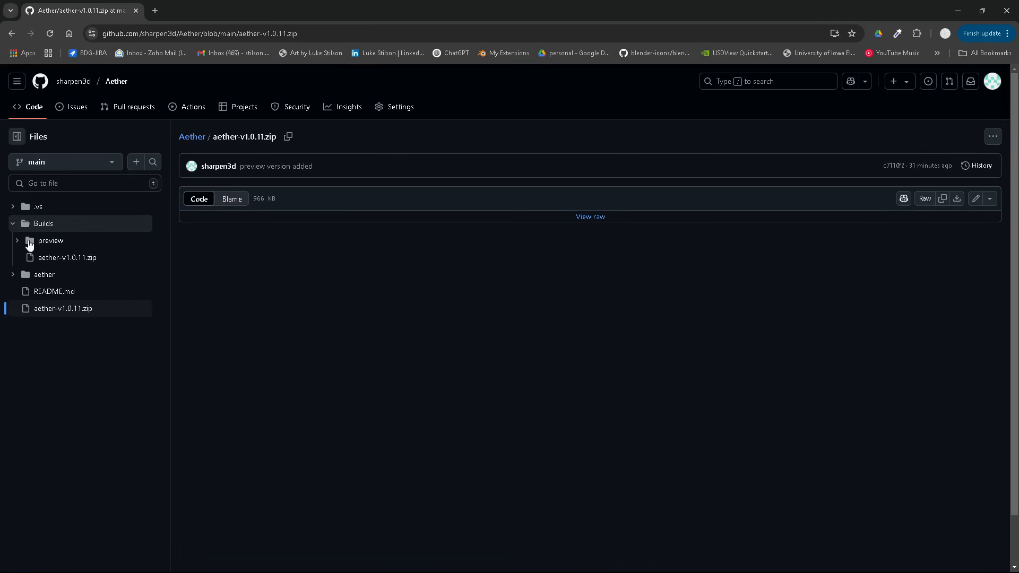
pyautogui.click(18, 226)
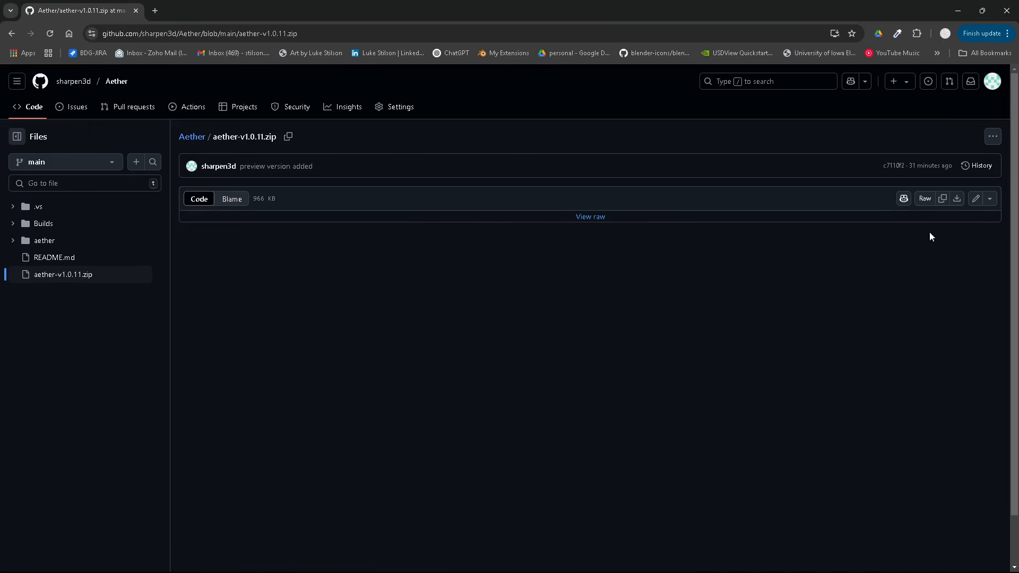
pyautogui.click(957, 199)
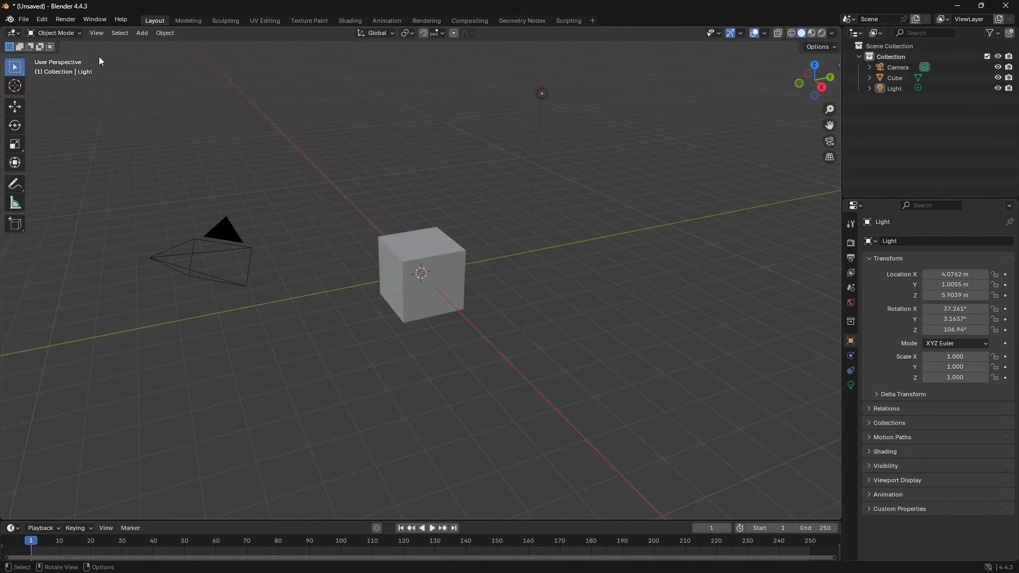
# Switch to Blender and install the add-on aether-v1.0.11.zip from the Downloads folder through the add-on preferences.
pyautogui.click(24, 19)
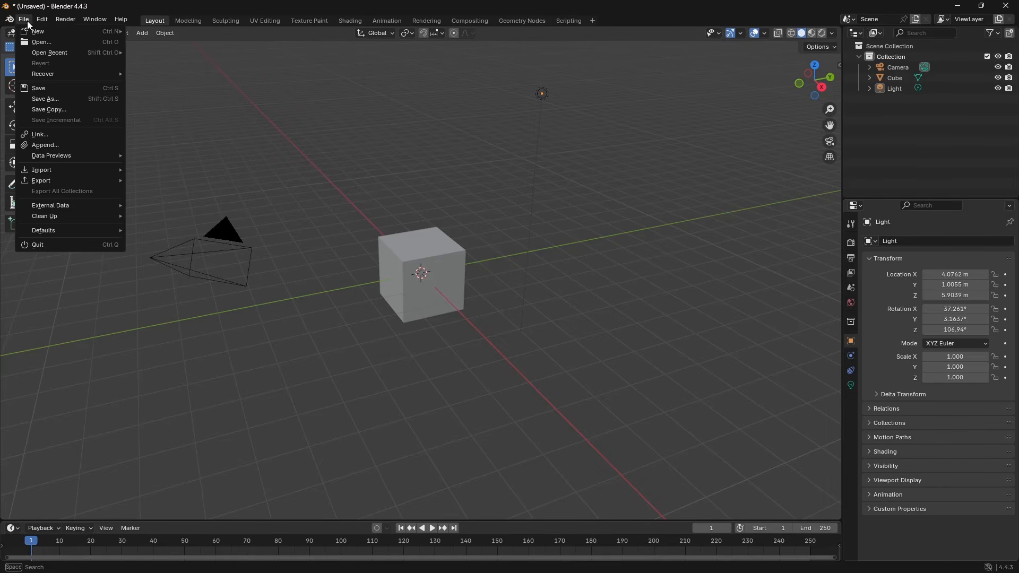
pyautogui.click(28, 23)
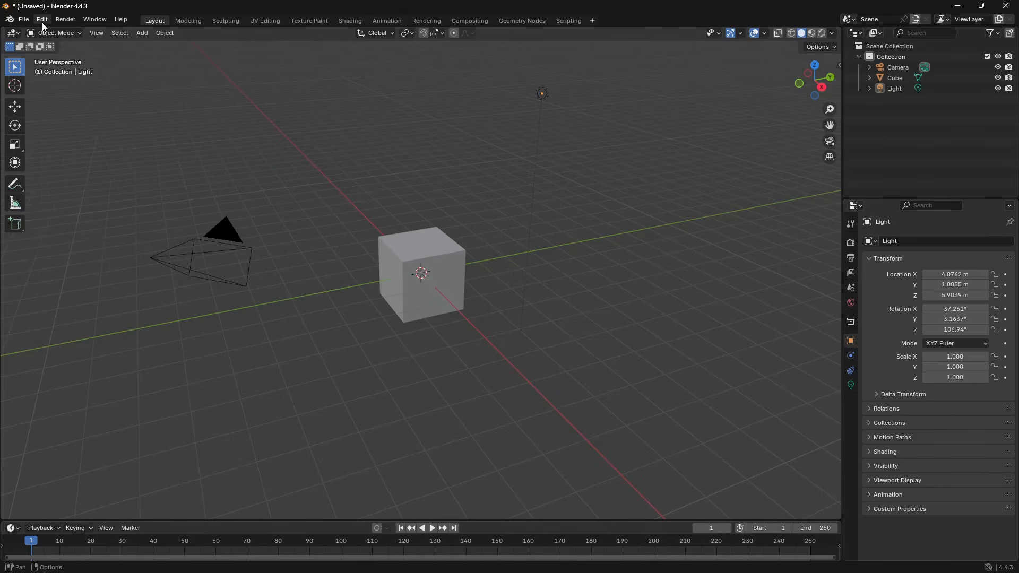
pyautogui.click(45, 21)
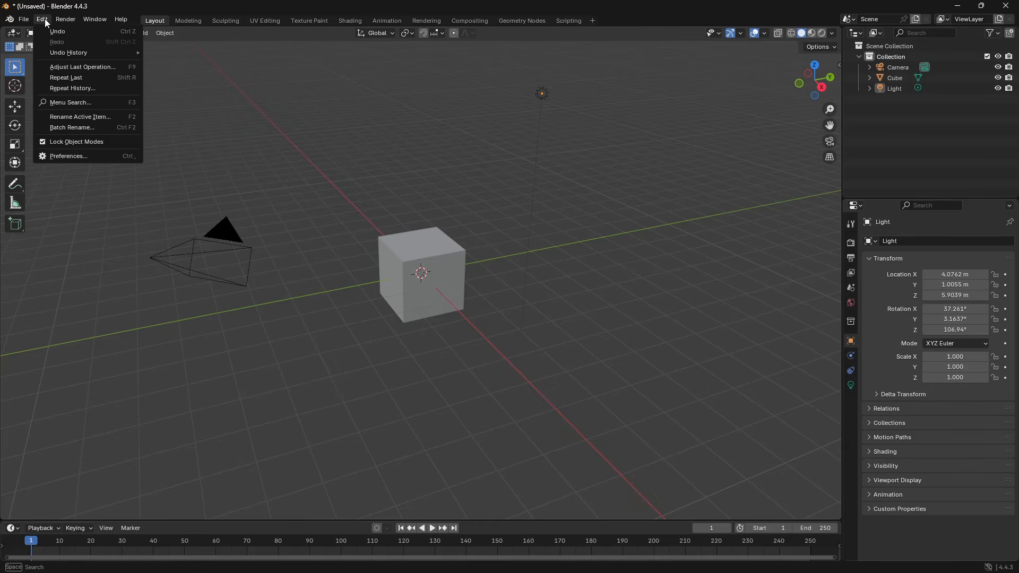
pyautogui.click(74, 156)
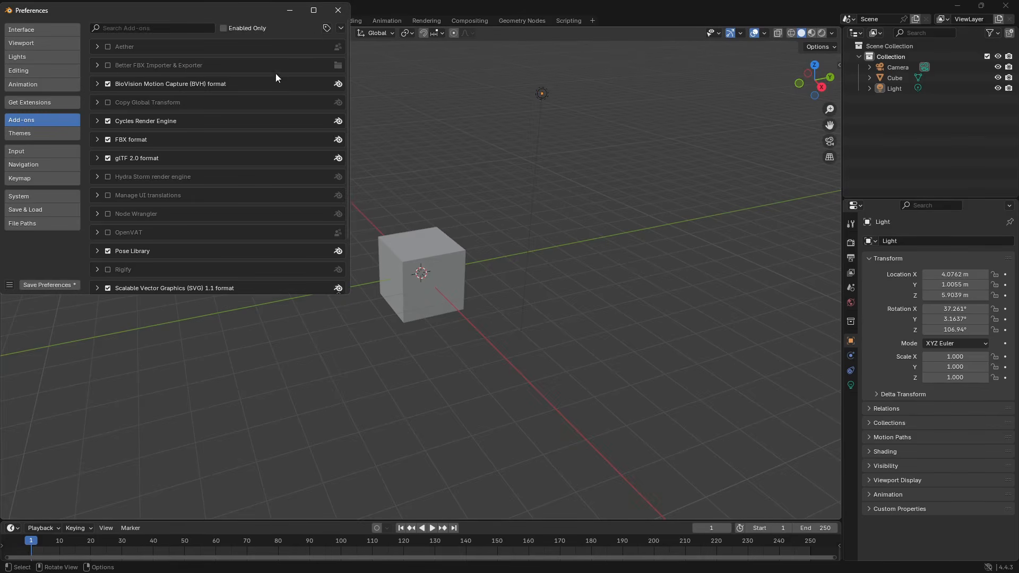
pyautogui.click(343, 27)
pyautogui.click(313, 58)
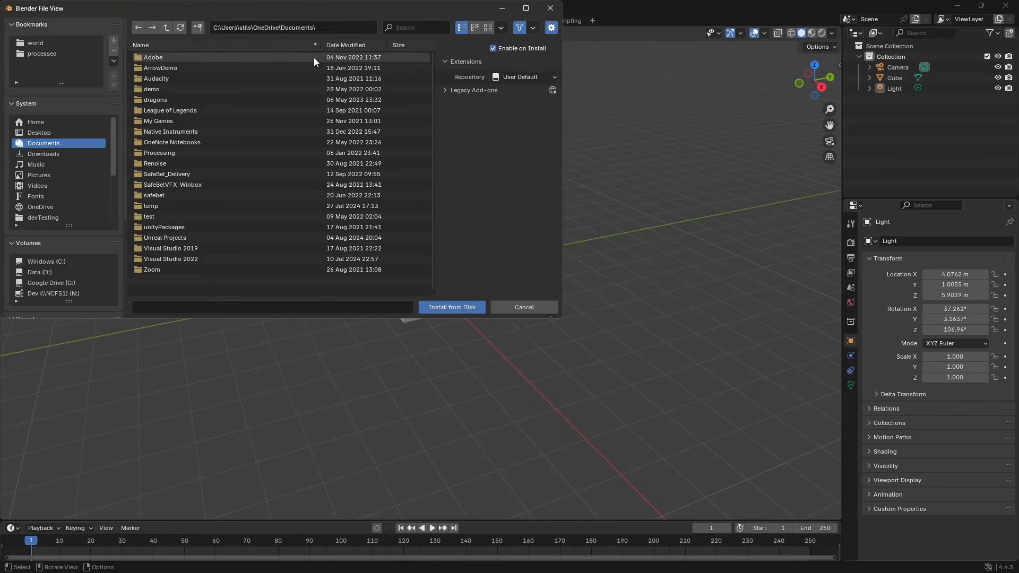
pyautogui.click(53, 154)
pyautogui.click(189, 72)
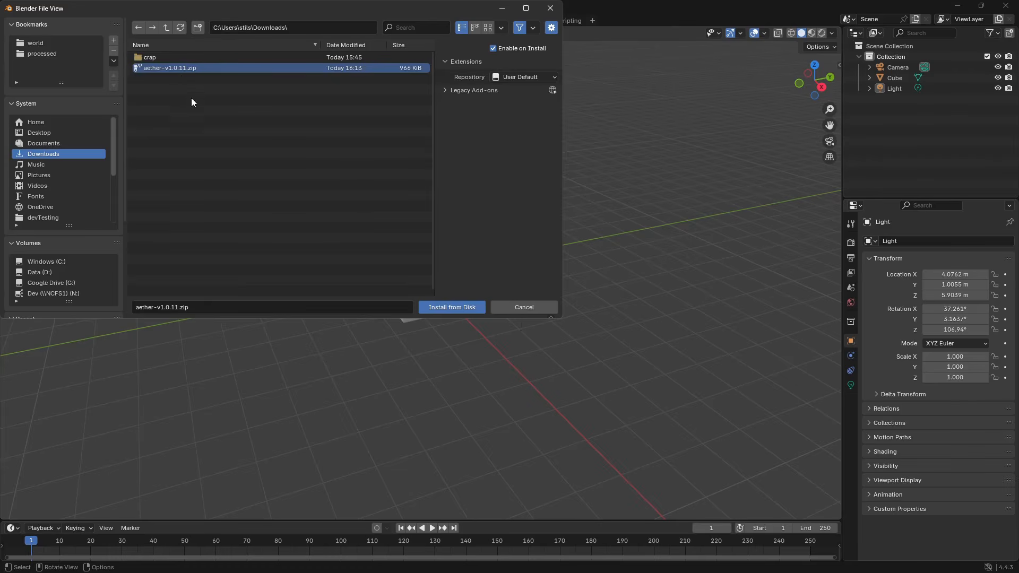
pyautogui.click(433, 308)
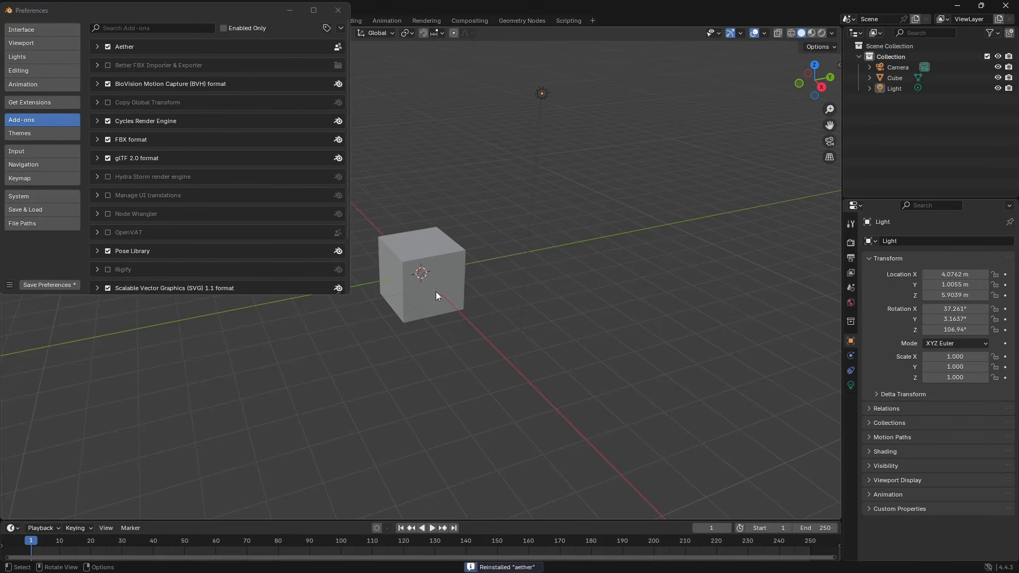
# Close the preferences and show the Aether add-on's settings beside the 3D viewport.
pyautogui.click(338, 10)
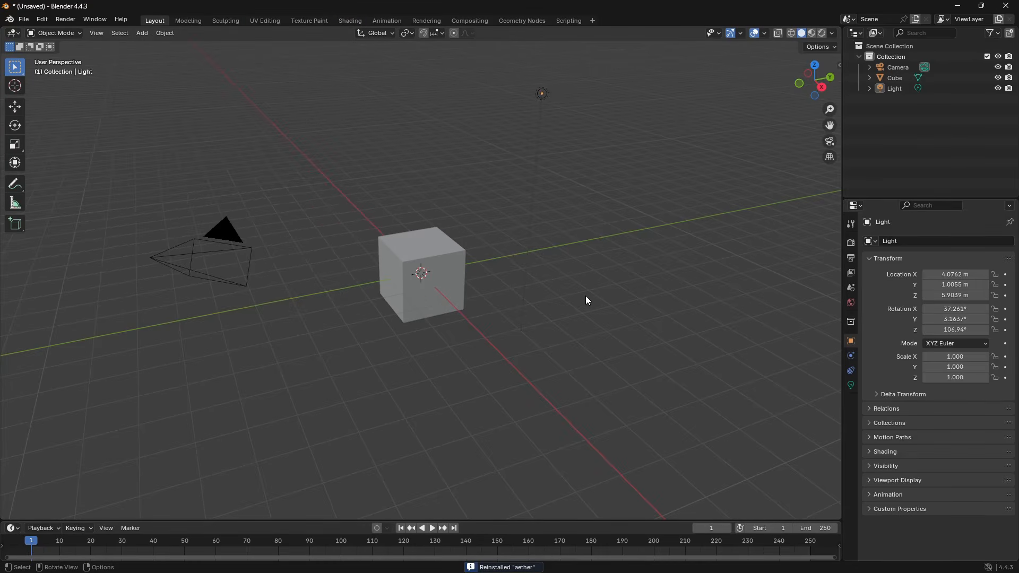
pyautogui.press('n')
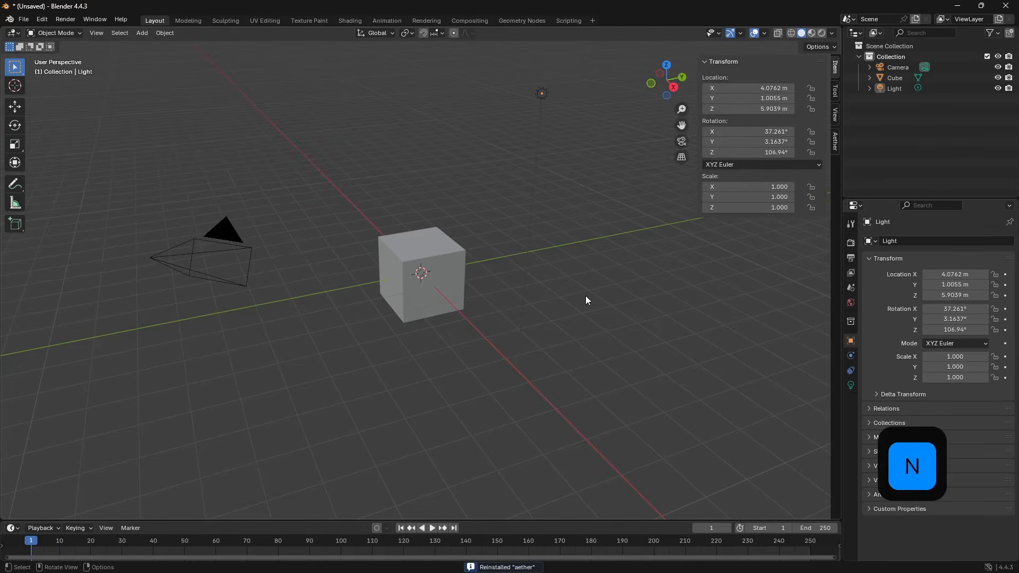
pyautogui.click(834, 142)
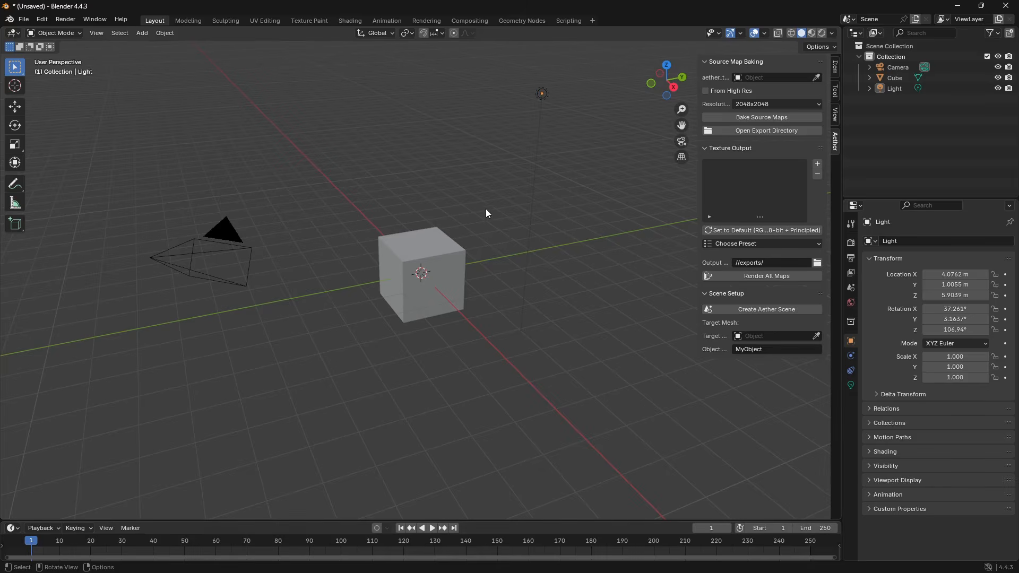
# Delete all default objects from the scene and add a new cube mesh.
pyautogui.press('a')
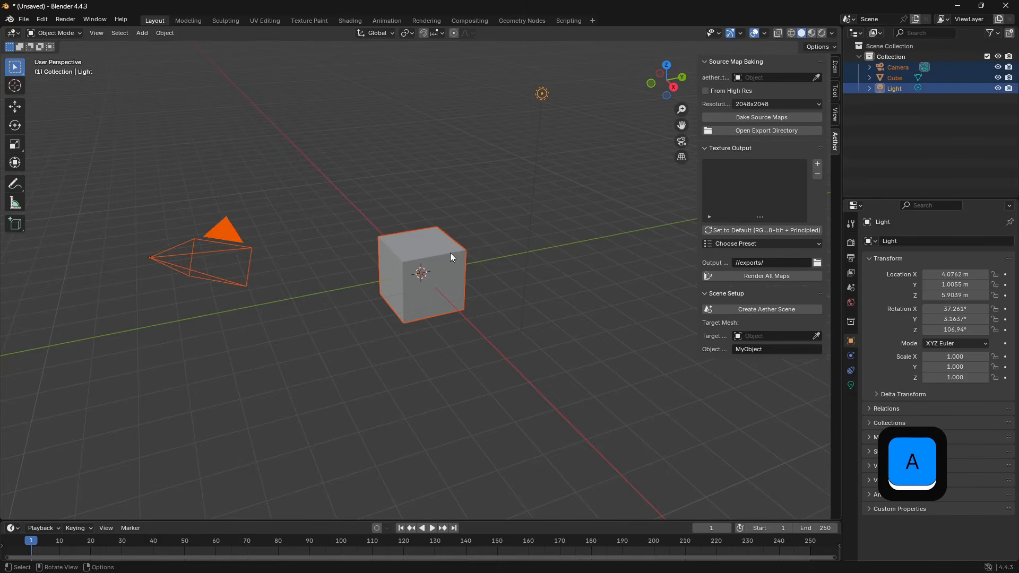
pyautogui.press('x')
pyautogui.click(454, 180)
pyautogui.hotkey('shift', 'a')
pyautogui.moveTo(399, 253)
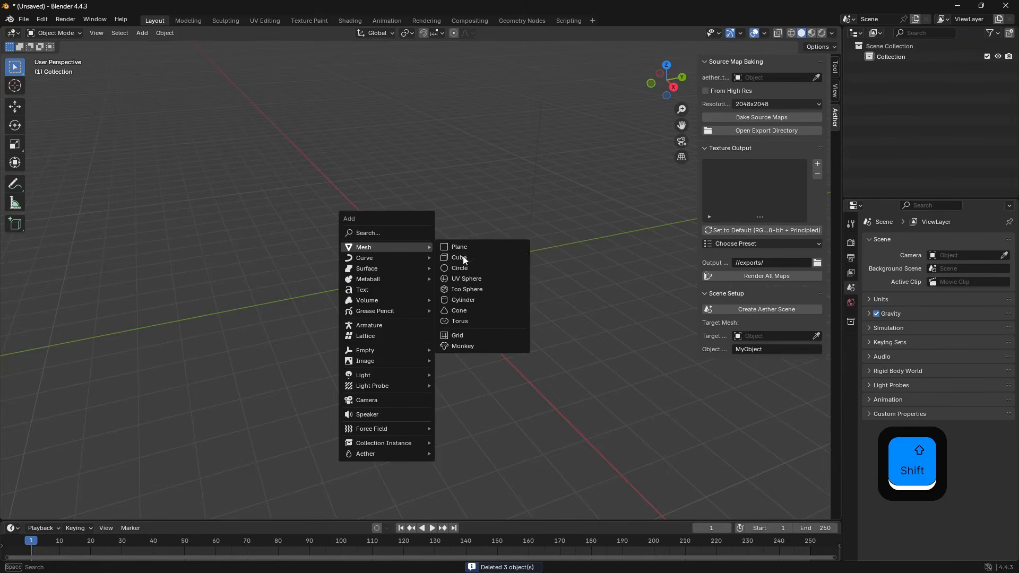
pyautogui.click(465, 257)
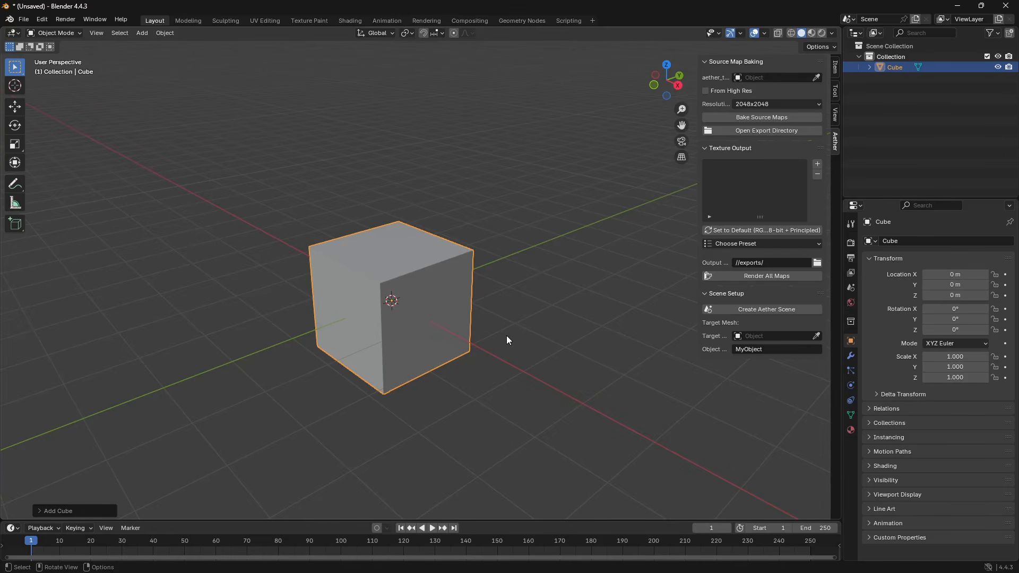
# Create an Aether scene with the object name demoscene and Cube as the target mesh.
pyautogui.click(772, 349)
pyautogui.write('demoscene')
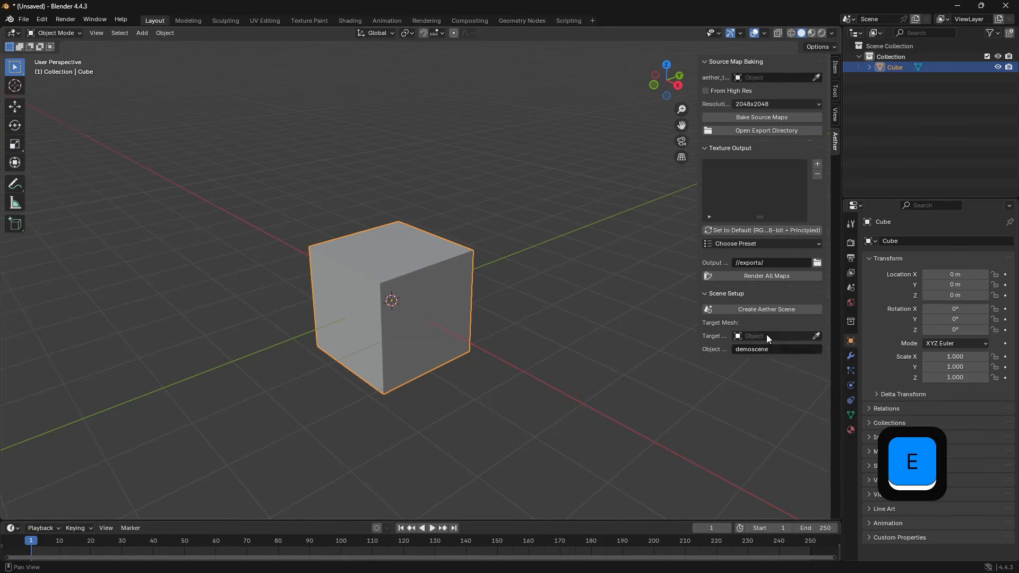
pyautogui.click(766, 335)
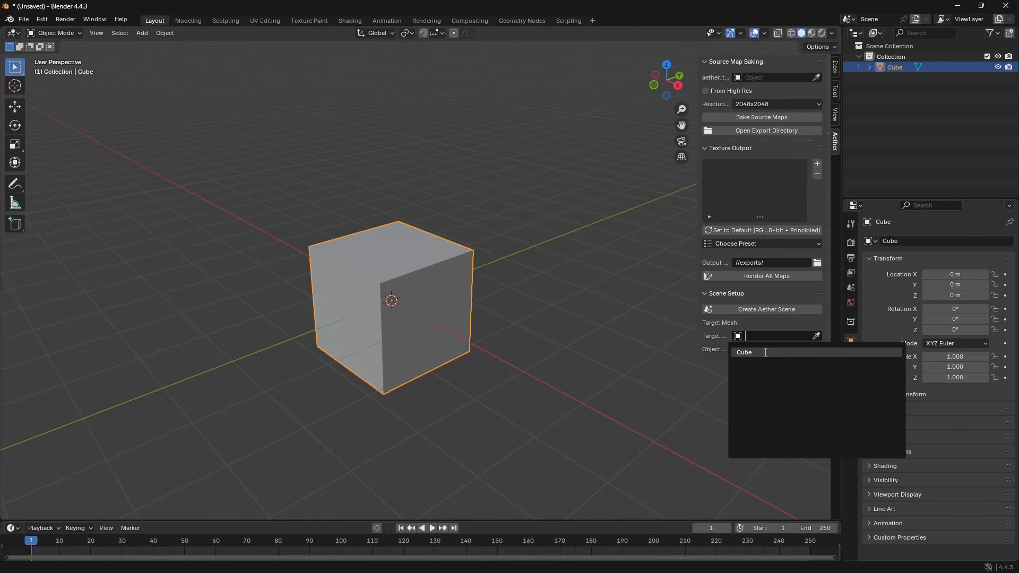
pyautogui.click(766, 351)
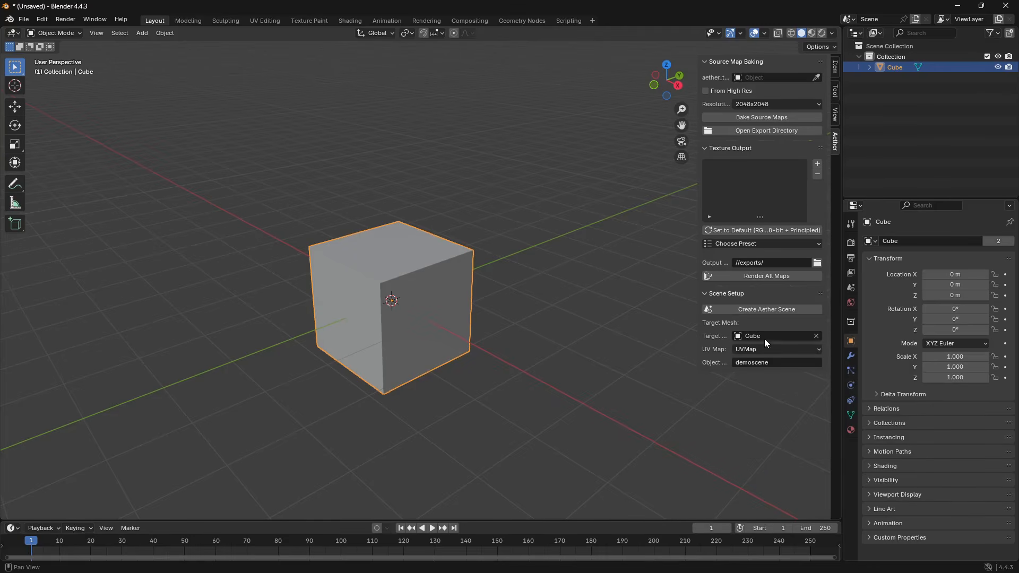
pyautogui.click(737, 309)
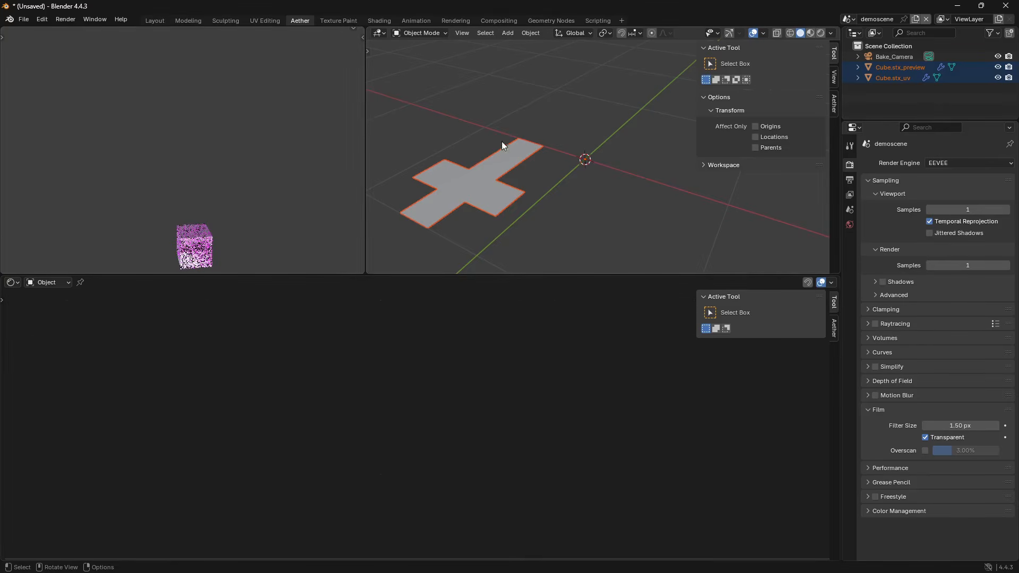
# Show the flattened UV mesh through the bake camera in Material Preview shading, with the viewport compositor disabled.
pyautogui.moveTo(544, 130); pyautogui.dragTo(533, 129, button='middle')
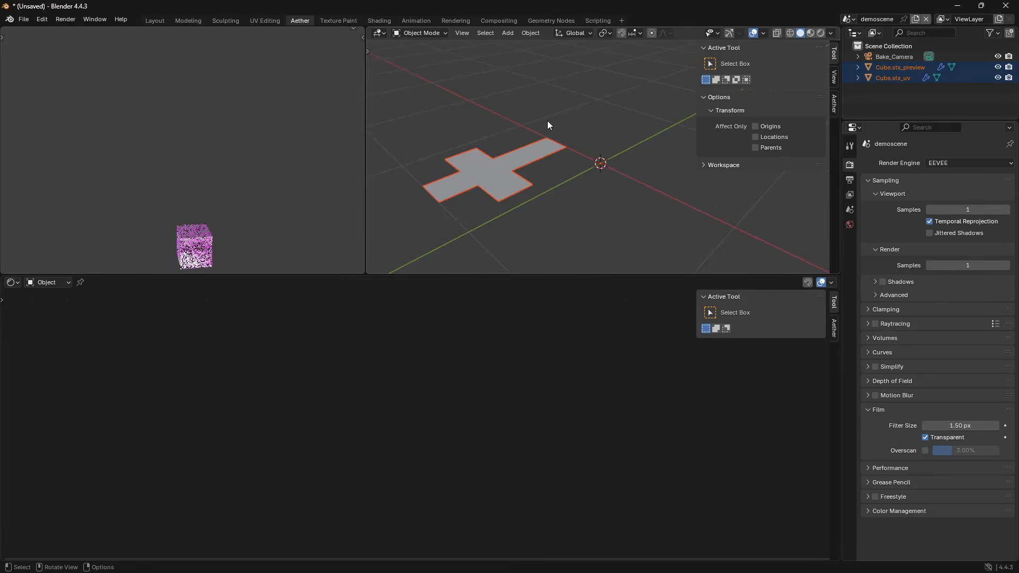
pyautogui.press('Insert')
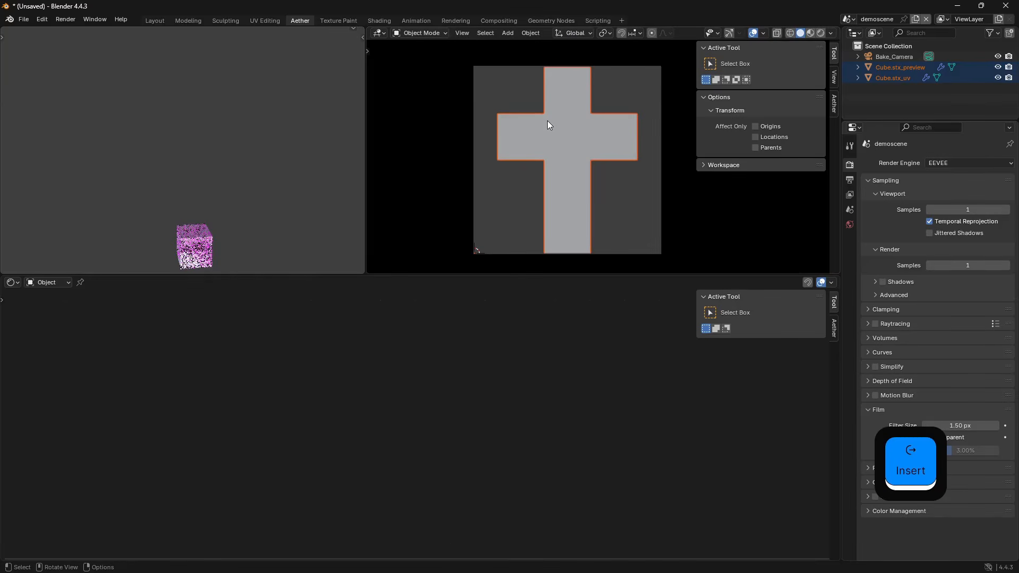
pyautogui.press('z')
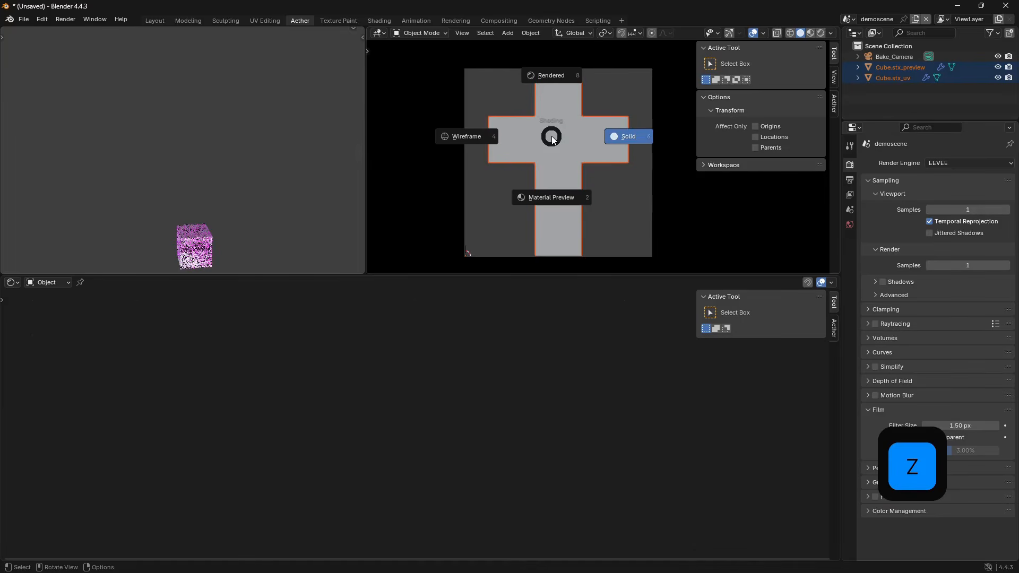
pyautogui.click(541, 215)
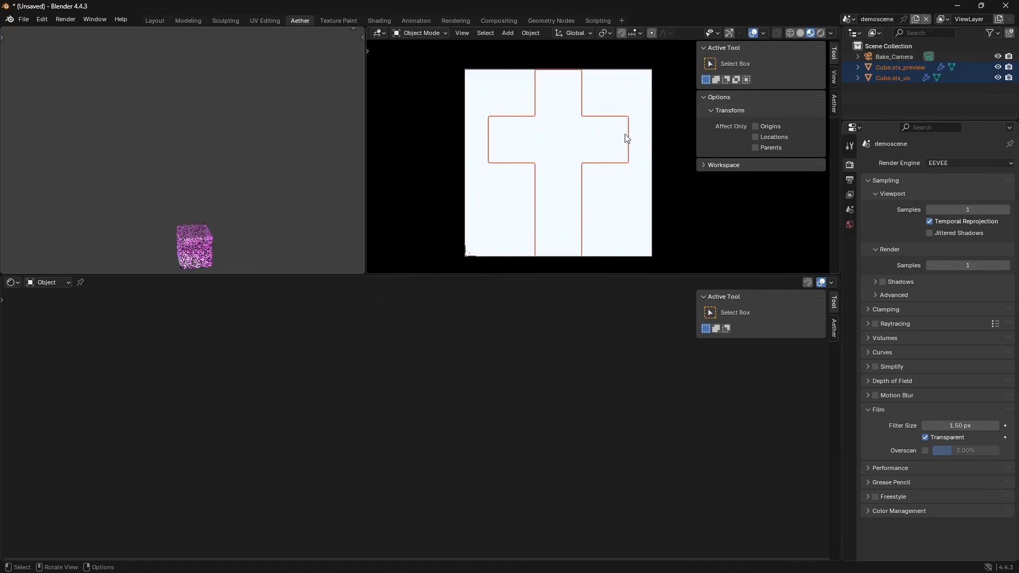
pyautogui.click(831, 34)
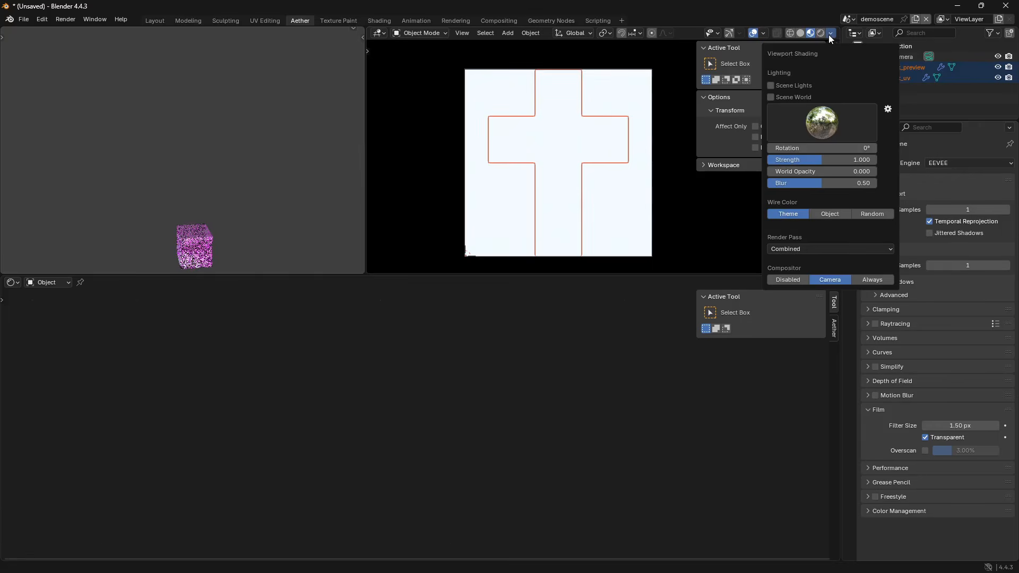
pyautogui.click(786, 280)
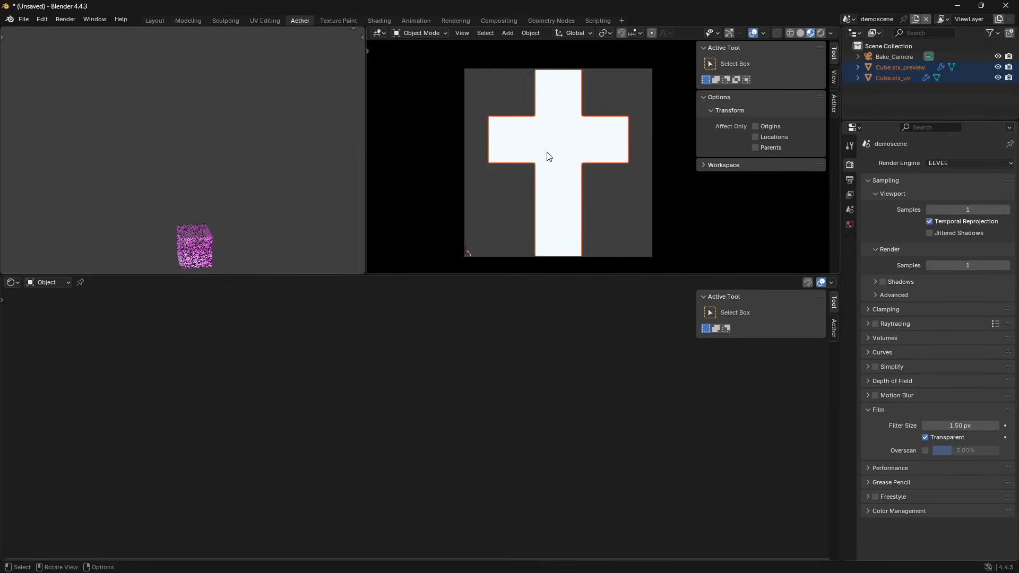
# Select the preview cube and inspect it up close from an angled view in the preview viewport.
pyautogui.click(190, 234)
pyautogui.keyDown('shift'); pyautogui.moveTo(214, 206); pyautogui.dragTo(190, 205, button='middle'); pyautogui.keyUp('shift')
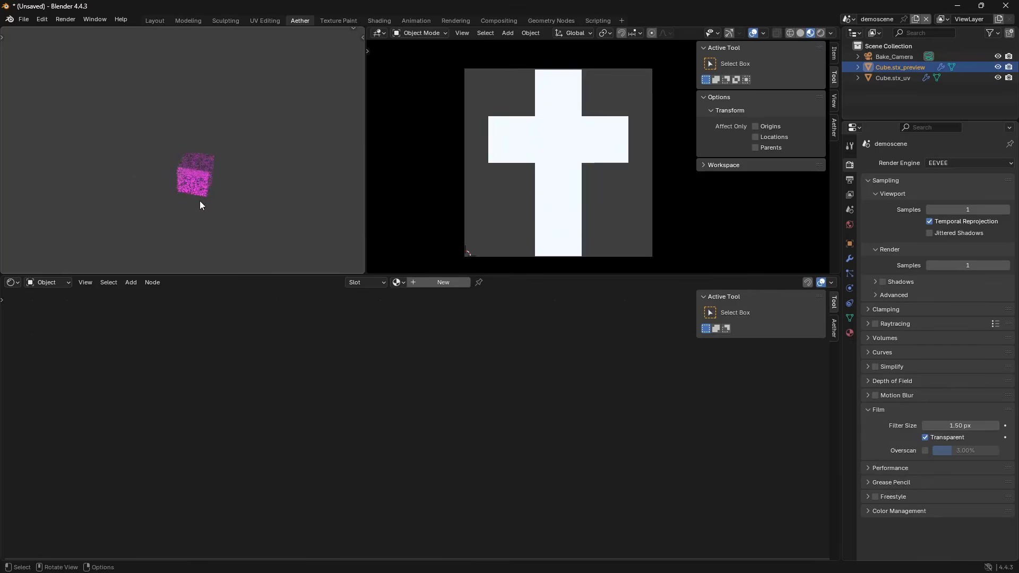
pyautogui.scroll(5, 190, 202)
pyautogui.keyDown('shift'); pyautogui.moveTo(252, 211); pyautogui.dragTo(225, 191, button='middle'); pyautogui.keyUp('shift')
pyautogui.moveTo(225, 191); pyautogui.dragTo(202, 200, button='middle')
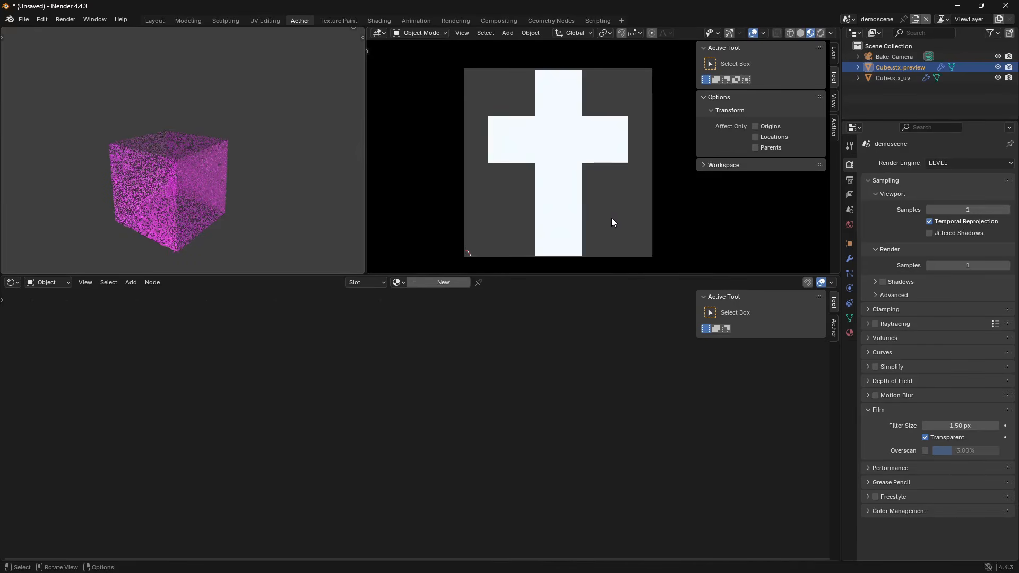
# Select the flattened mesh Cube.stx_uv, return to the bake camera view, and display the mesh's modifiers.
pyautogui.moveTo(603, 203); pyautogui.dragTo(588, 164, button='middle')
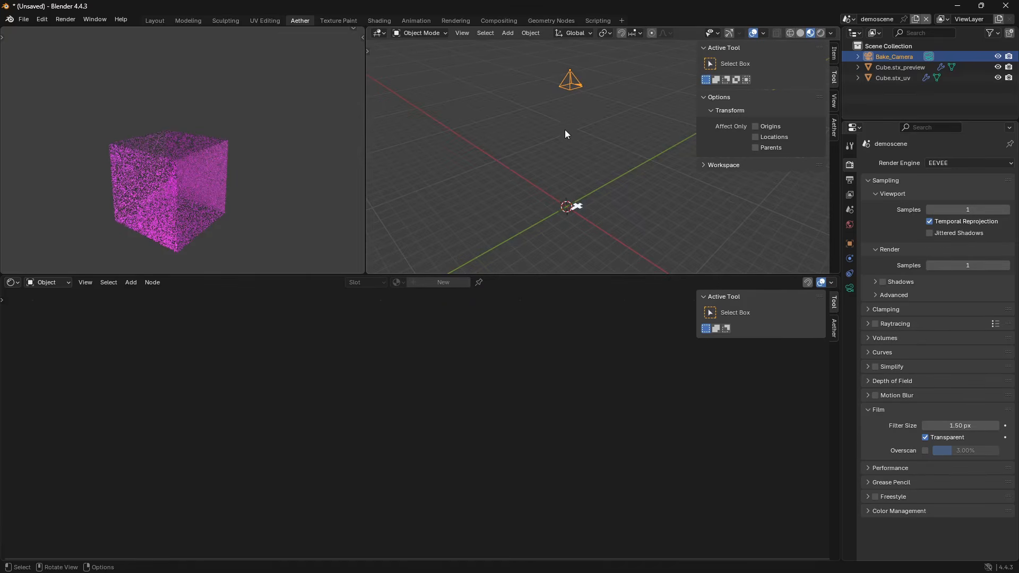
pyautogui.click(576, 208)
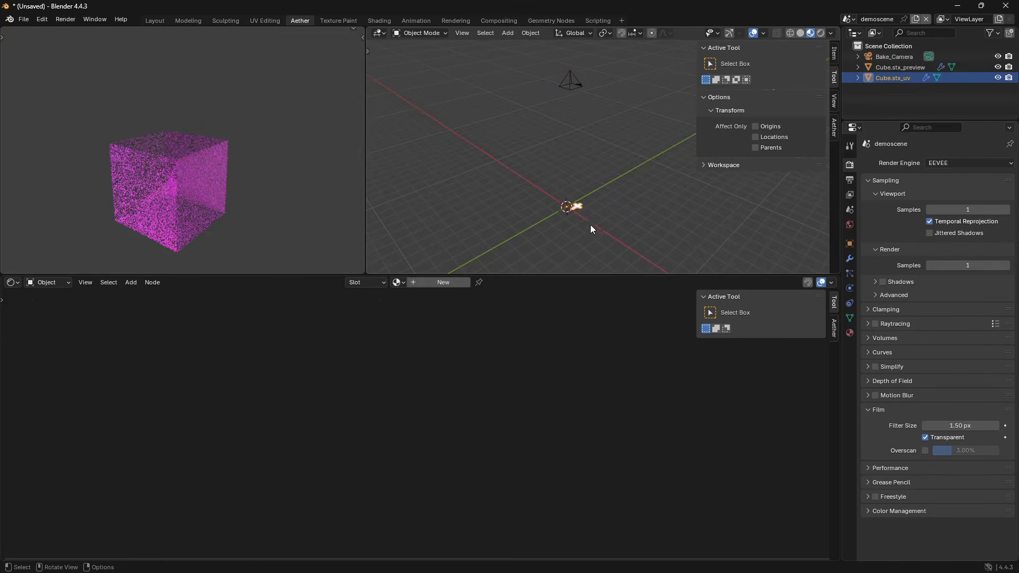
pyautogui.press('KP_0')
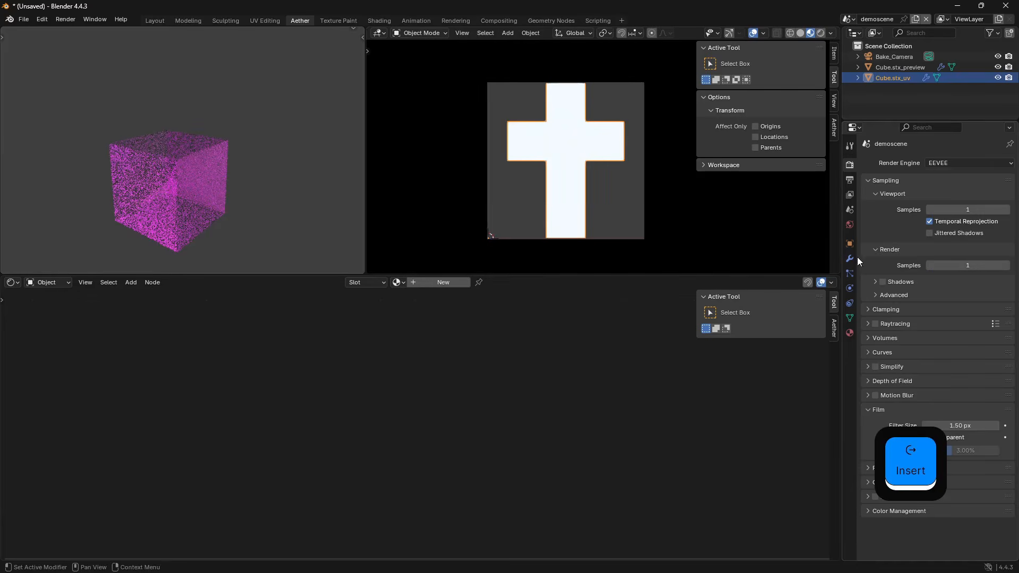
pyautogui.click(849, 258)
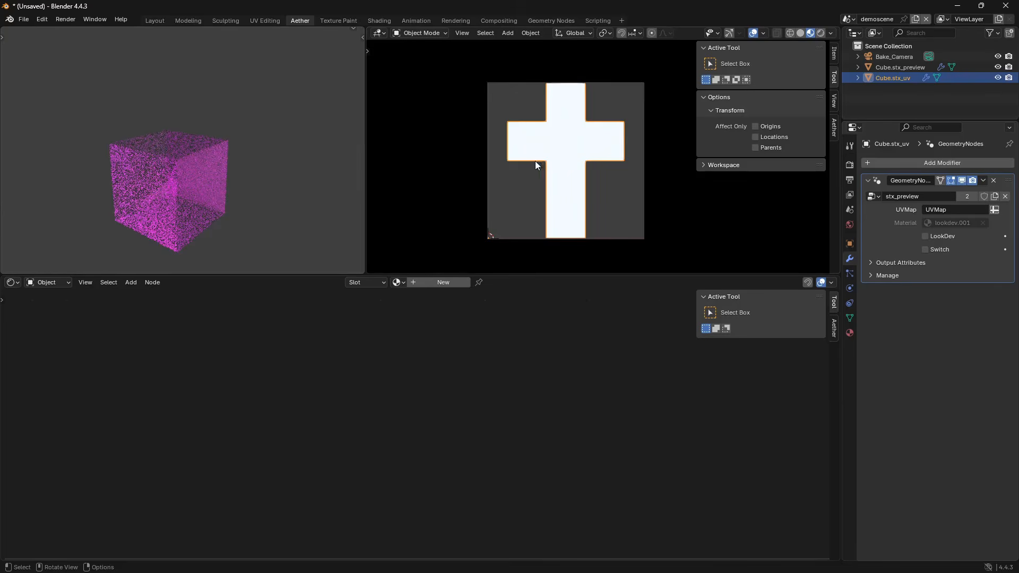
# Create a new material on the flattened mesh Cube.stx_uv, convert it to aether_master, and space its node away from Material Output.
pyautogui.click(162, 174)
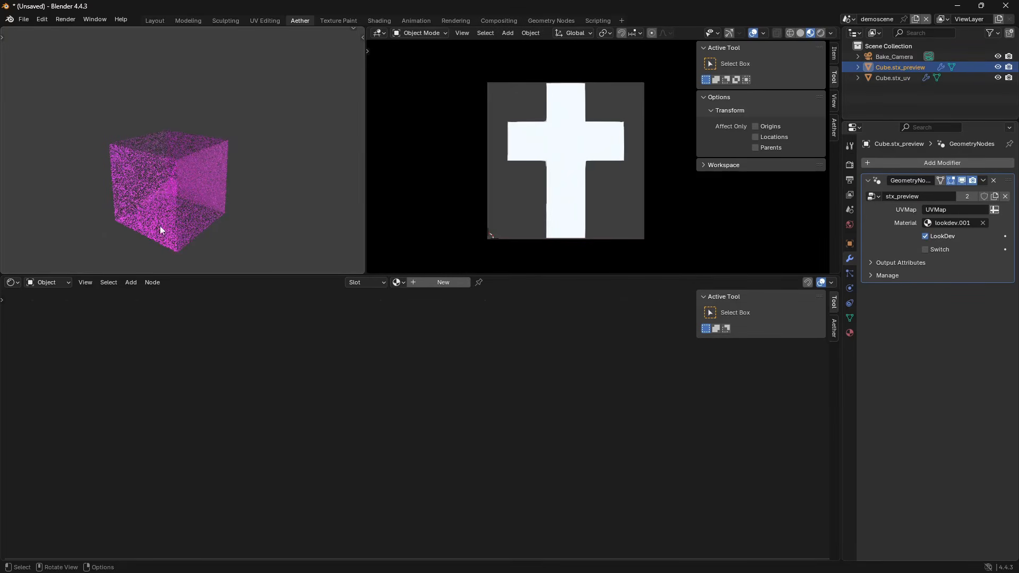
pyautogui.click(576, 145)
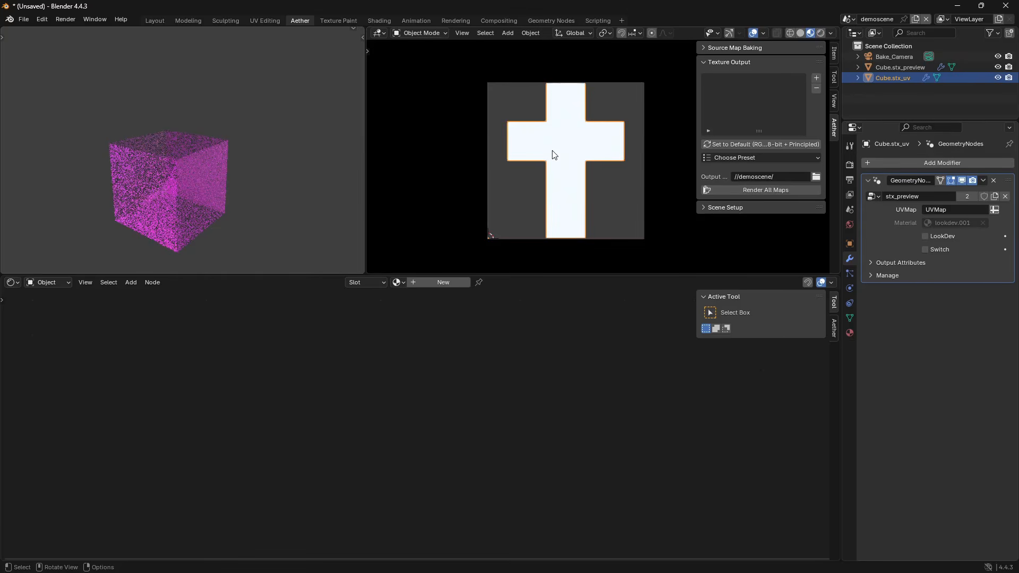
pyautogui.click(443, 282)
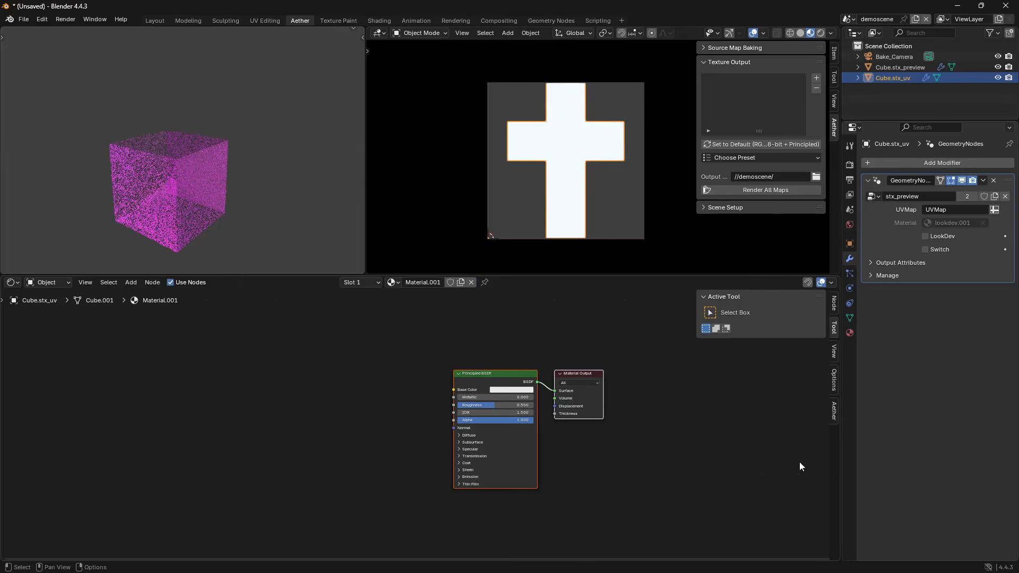
pyautogui.click(834, 414)
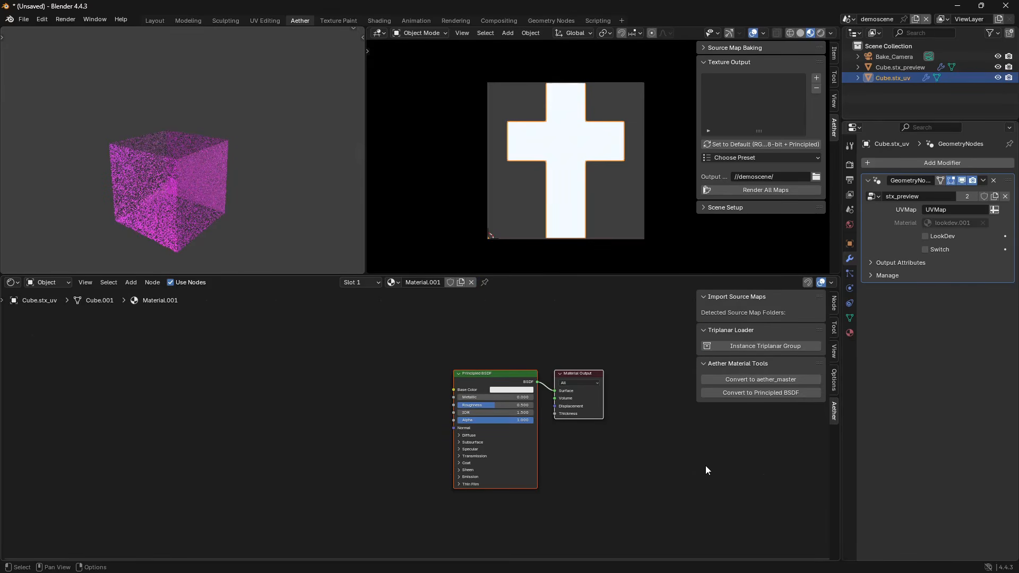
pyautogui.click(724, 381)
pyautogui.scroll(2, 488, 360)
pyautogui.moveTo(501, 346); pyautogui.dragTo(427, 324)
pyautogui.moveTo(580, 397); pyautogui.dragTo(499, 398, button='middle')
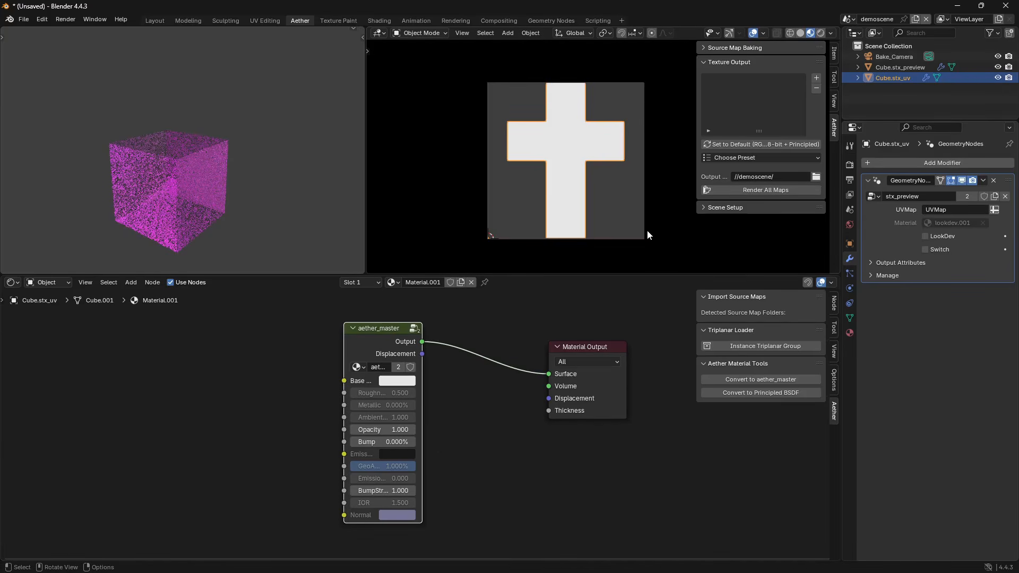
# Load the PBR Default texture output preset and render all maps to the preview cube.
pyautogui.click(750, 159)
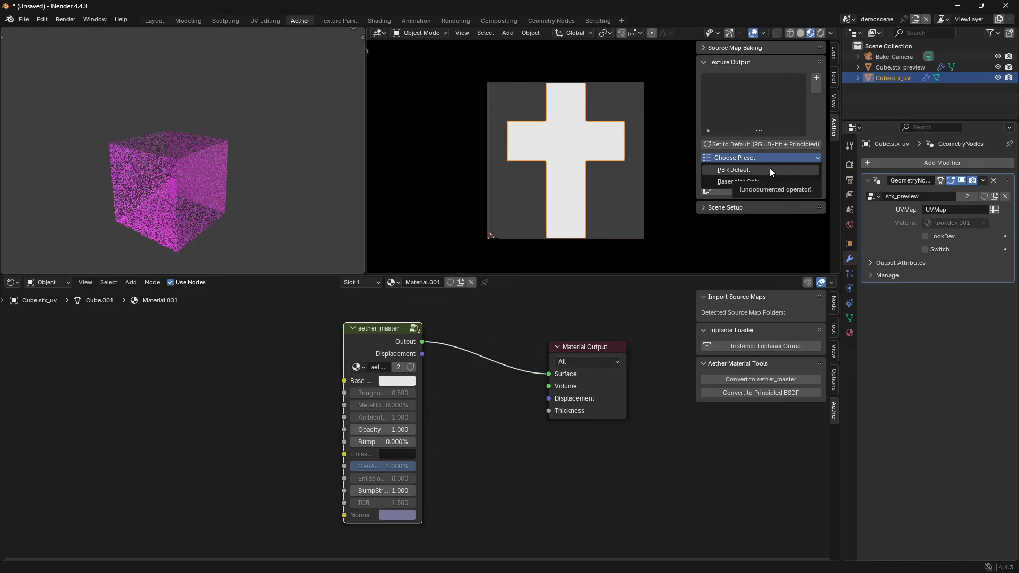
pyautogui.click(767, 168)
pyautogui.scroll(1, 734, 89)
pyautogui.scroll(1, 734, 92)
pyautogui.scroll(-1, 739, 104)
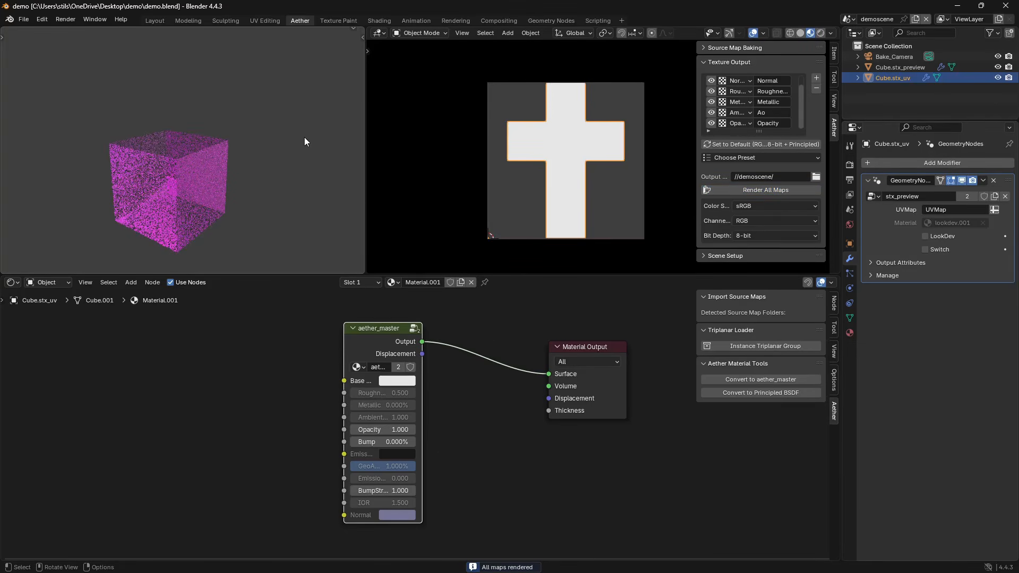
pyautogui.press('Tab')
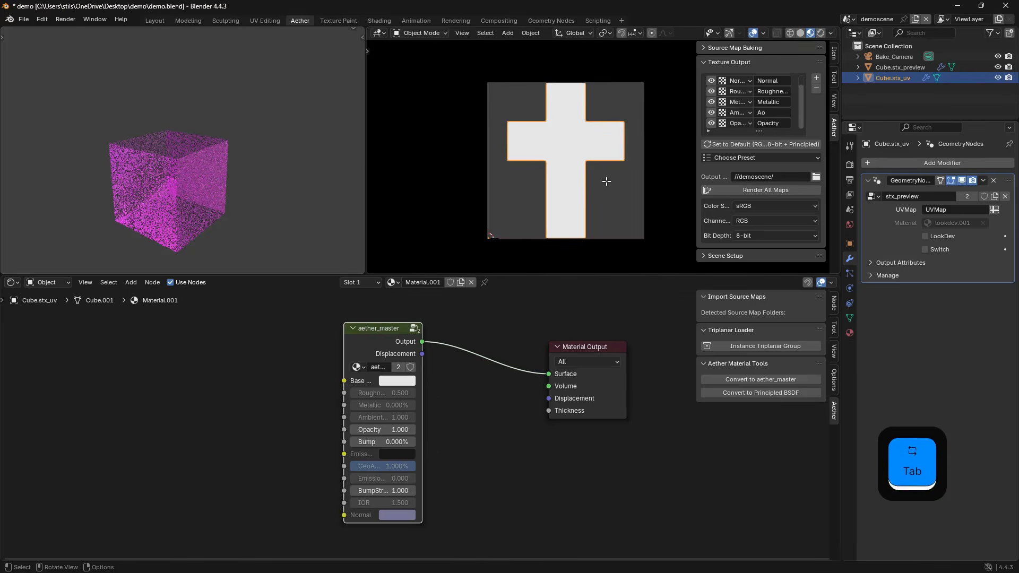
pyautogui.moveTo(221, 170); pyautogui.dragTo(175, 186, button='middle')
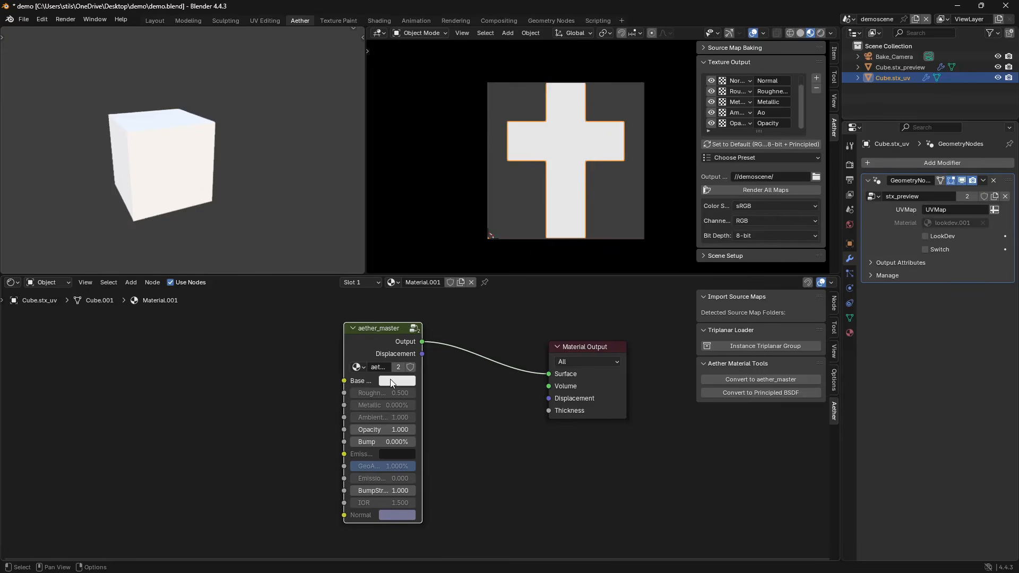
# Set the aether_master base color to blue and Metallic to 1, and render all maps again to update the preview cube.
pyautogui.moveTo(391, 380)
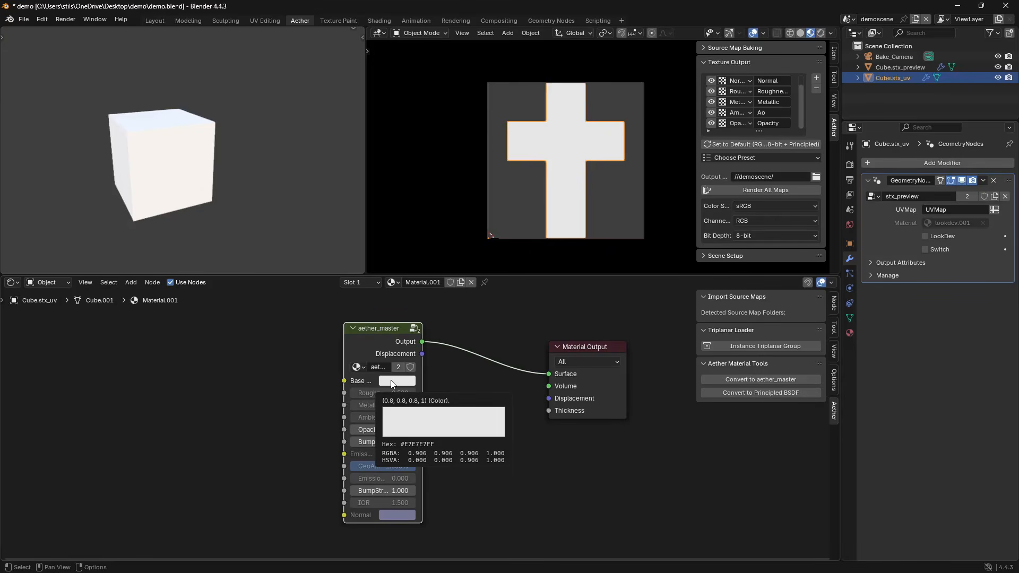
pyautogui.click(390, 380)
pyautogui.click(458, 223)
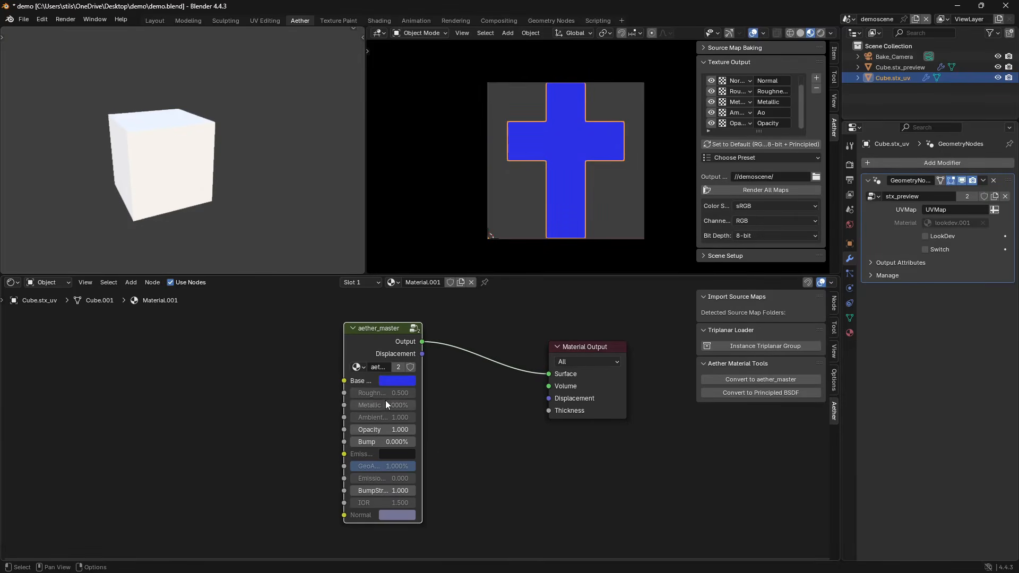
pyautogui.press('1')
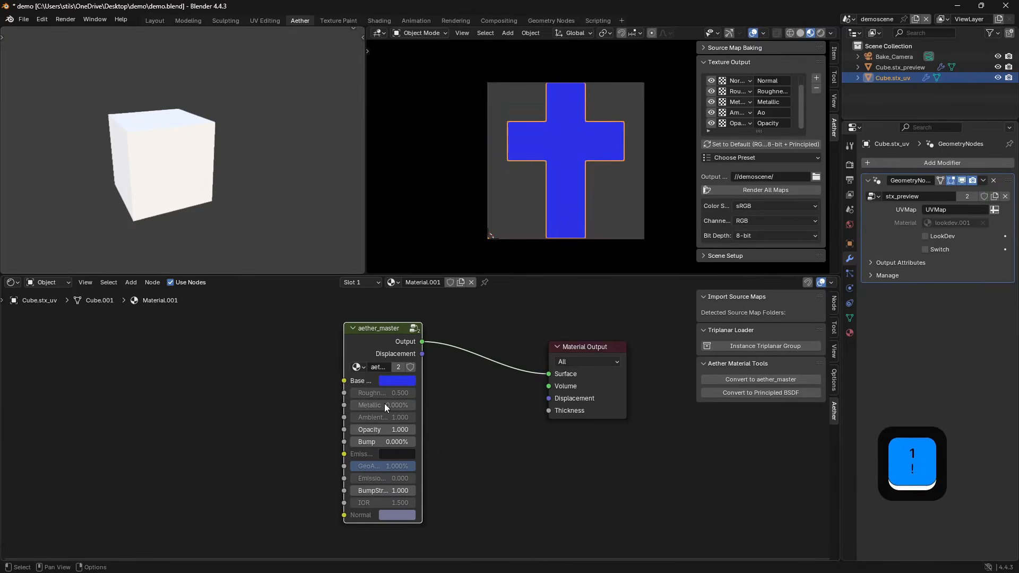
pyautogui.doubleClick(384, 404)
pyautogui.write('1')
pyautogui.press('Return')
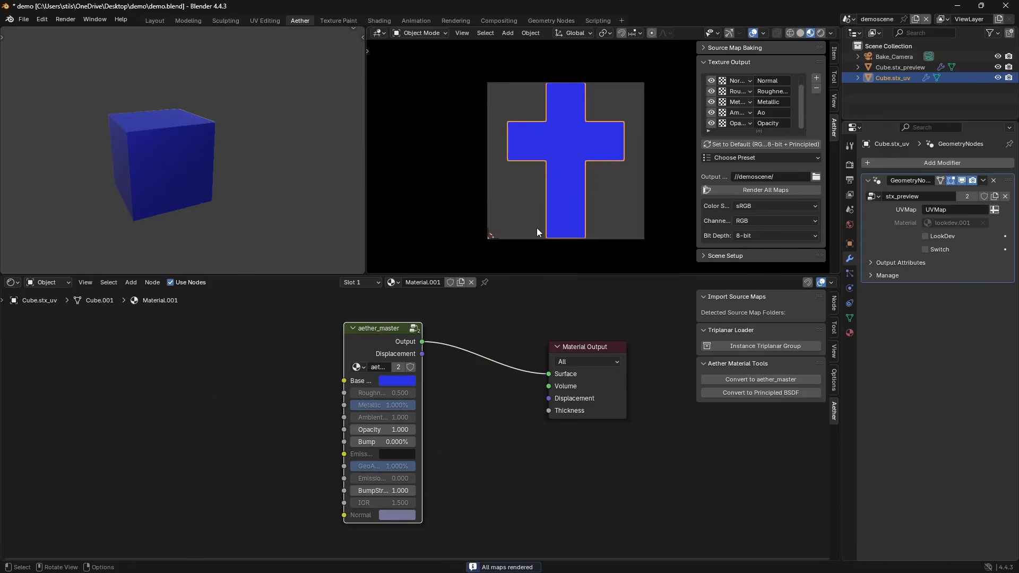
pyautogui.moveTo(212, 182); pyautogui.dragTo(213, 143, button='middle')
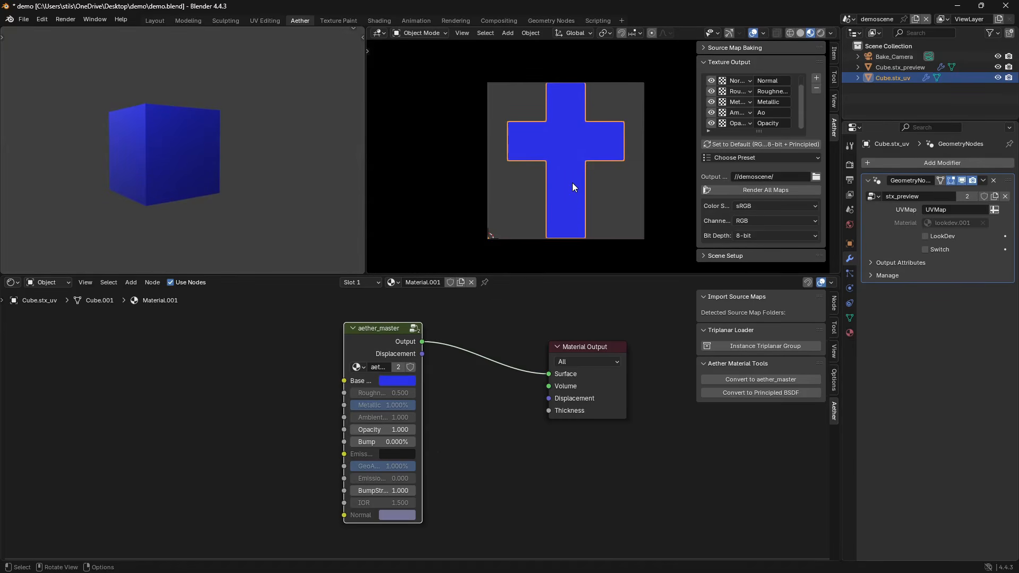
# Add a monkey mesh to the scene containing the flattened UV mesh.
pyautogui.scroll(4, 573, 184)
pyautogui.keyDown('shift'); pyautogui.moveTo(565, 154); pyautogui.dragTo(541, 191, button='middle'); pyautogui.keyUp('shift')
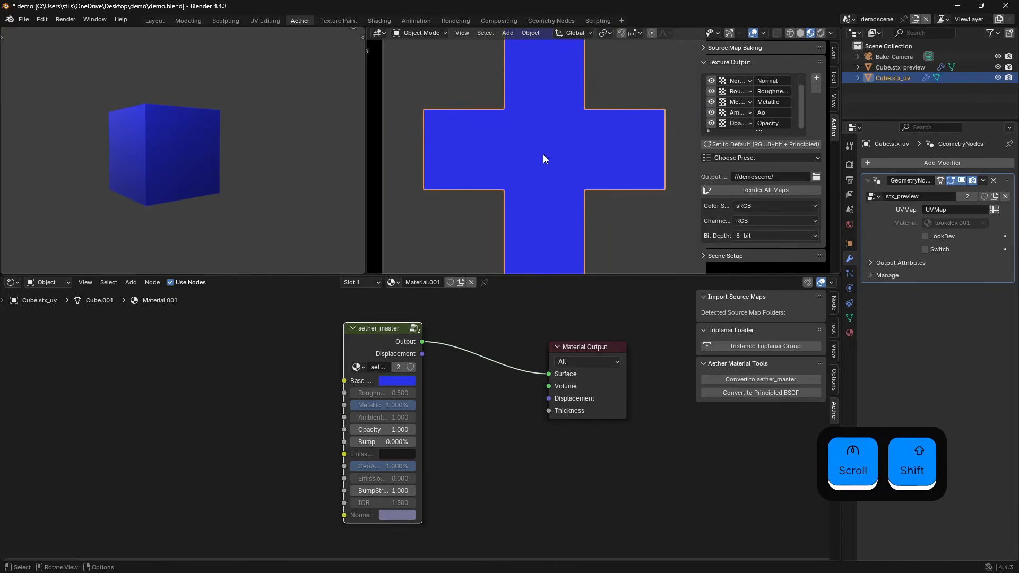
pyautogui.moveTo(195, 138); pyautogui.dragTo(249, 154, button='middle')
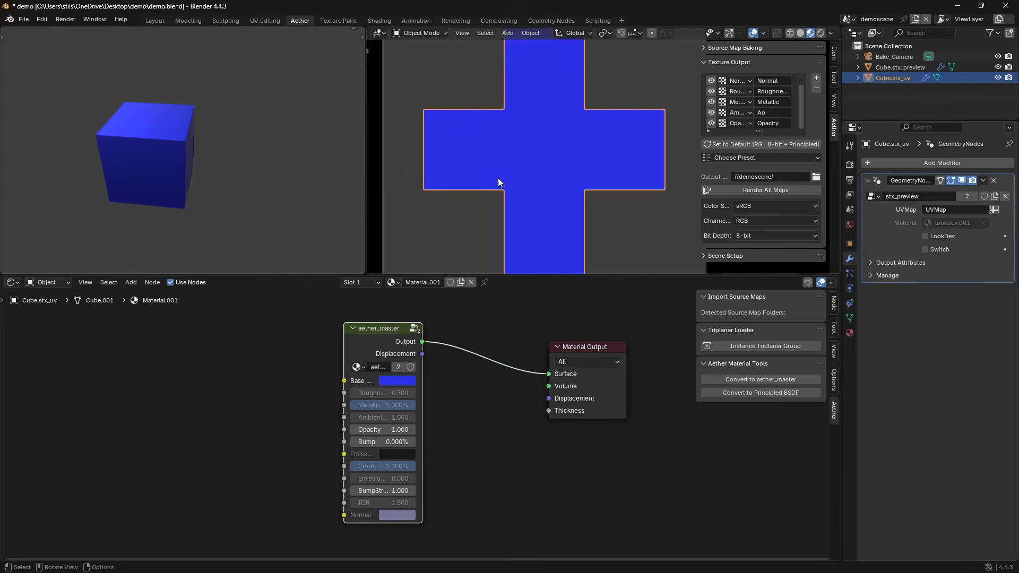
pyautogui.hotkey('shift', 'a')
pyautogui.moveTo(524, 163)
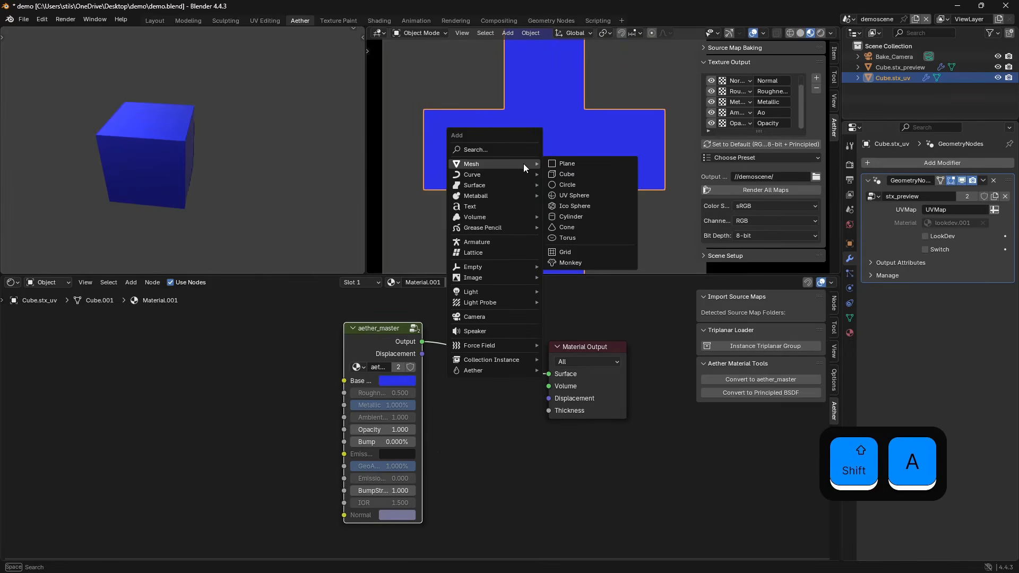
pyautogui.click(572, 264)
# Rotate the monkey -90° about the global X axis.
pyautogui.scroll(-4, 565, 193)
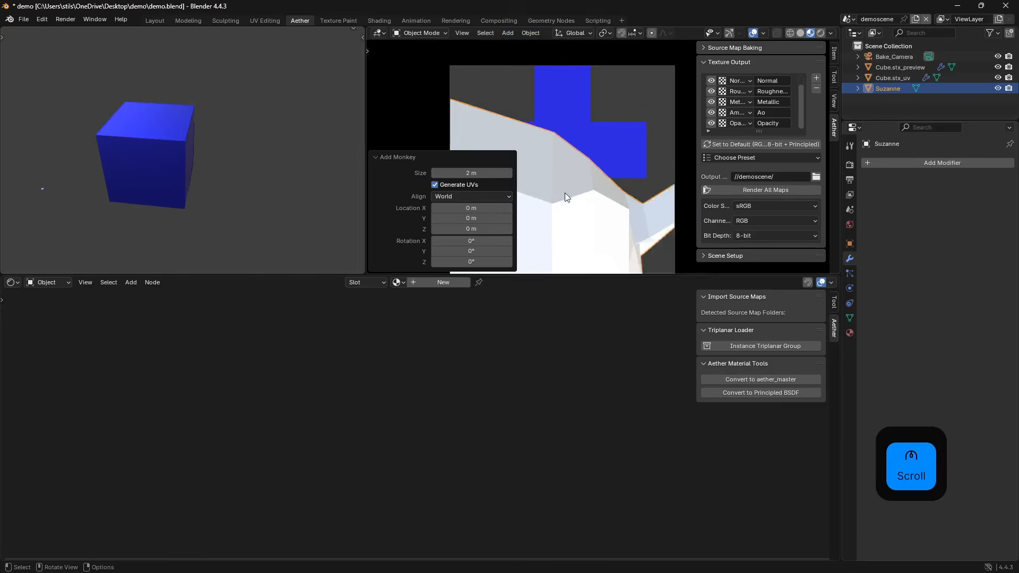
pyautogui.press('r')
pyautogui.press('x')
pyautogui.press('-')
pyautogui.press('9')
pyautogui.press('0')
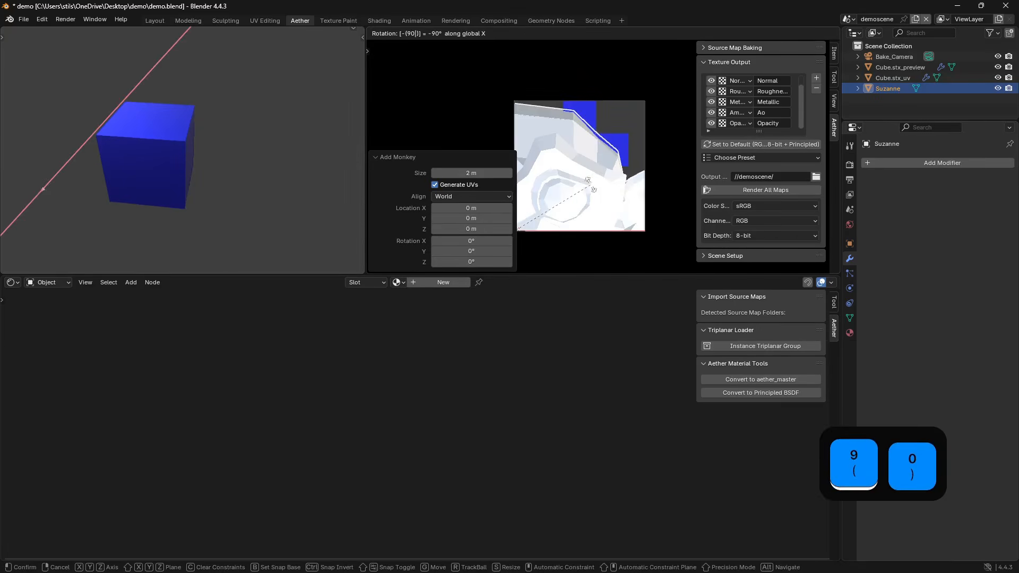
pyautogui.press('Return')
# Scale the monkey by about -0.167 and move it onto the UV cross, about 0.49 m in X and 0.68 m in Y.
pyautogui.press('s')
pyautogui.click(566, 209)
pyautogui.press('g')
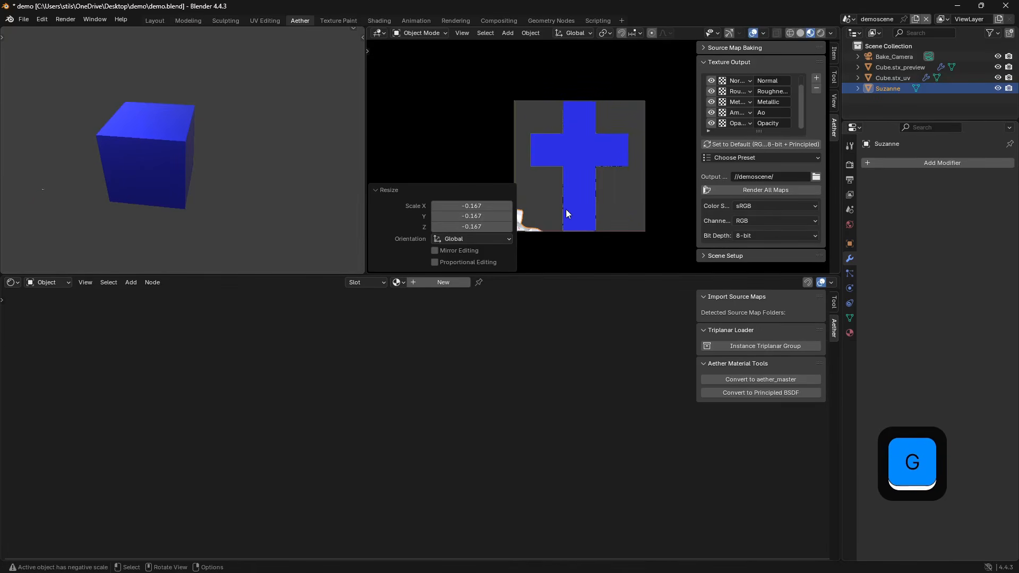
pyautogui.click(605, 135)
pyautogui.scroll(4, 600, 148)
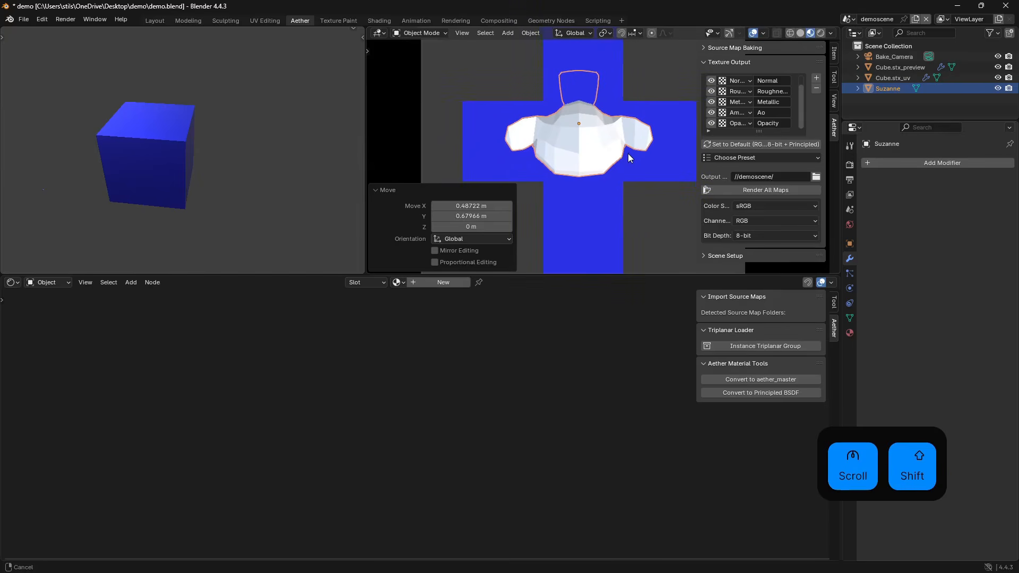
# Rotate the monkey 180° about the global X axis so its face points toward the bake camera.
pyautogui.press('r')
pyautogui.press('x')
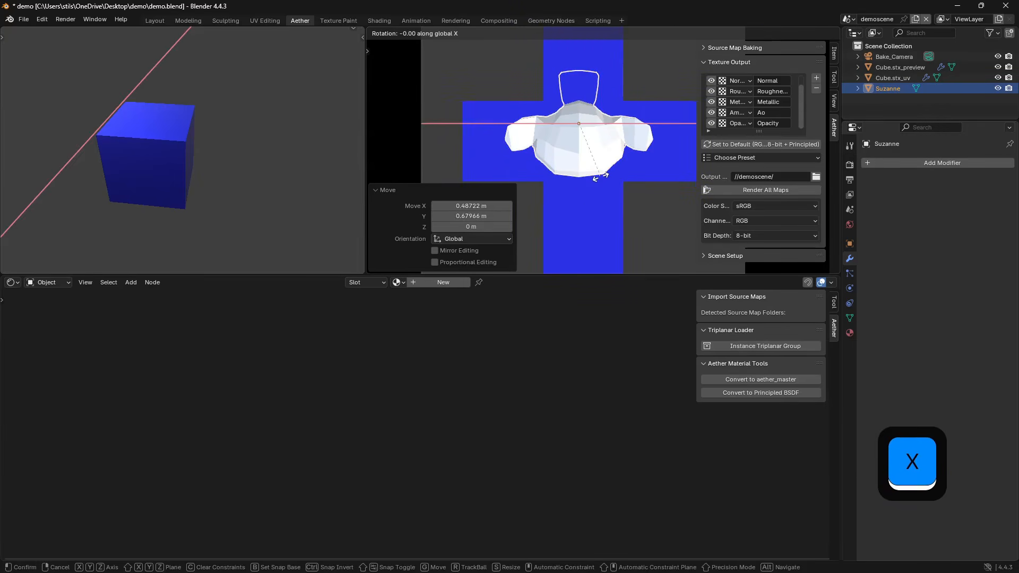
pyautogui.press('1')
pyautogui.press('8')
pyautogui.press('0')
pyautogui.press('Return')
# Scale the monkey down to about 0.4 of its size and raise it about 0.033 m along Z above the flattened mesh.
pyautogui.press('s')
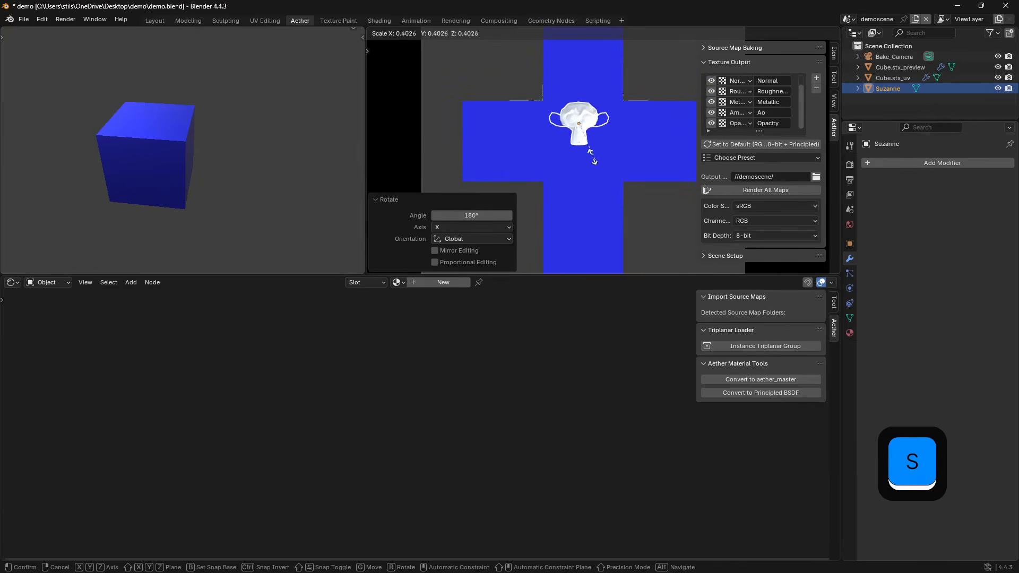
pyautogui.click(595, 161)
pyautogui.press('g')
pyautogui.press('z')
pyautogui.click(593, 160)
# Add a Subdivision Surface modifier to the monkey and shade it smooth.
pyautogui.click(909, 164)
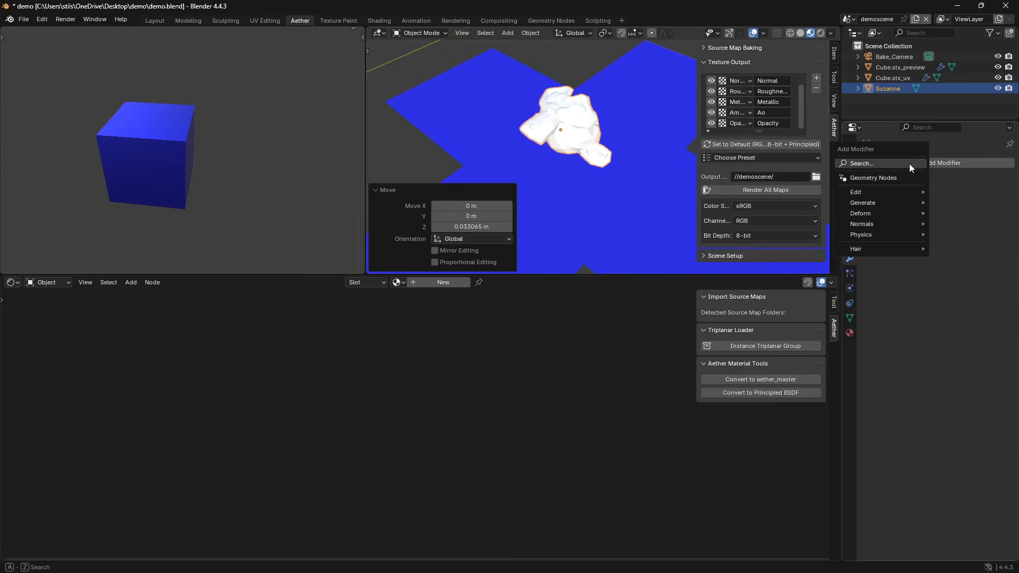
pyautogui.click(881, 164)
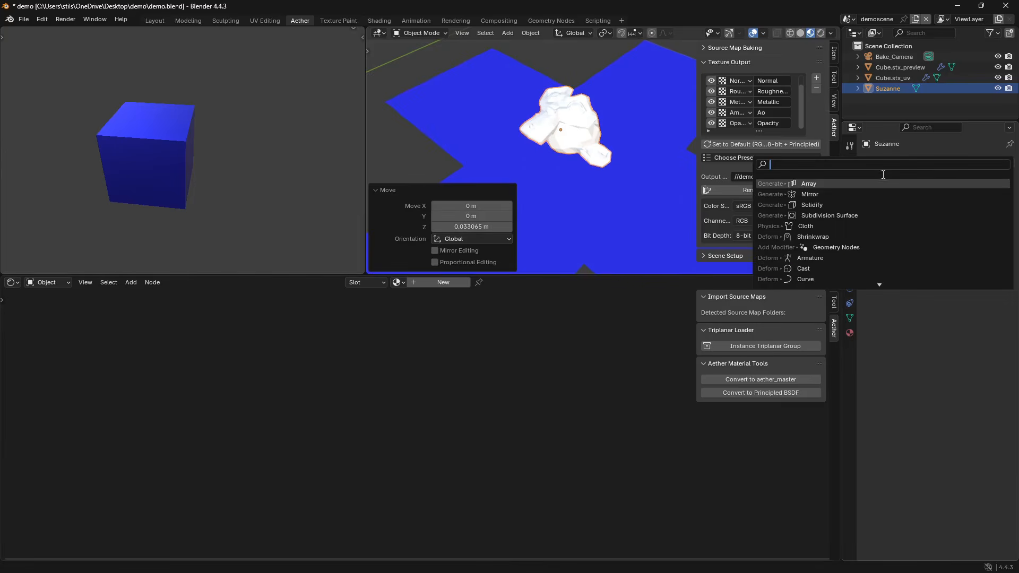
pyautogui.write('sub')
pyautogui.press('Return')
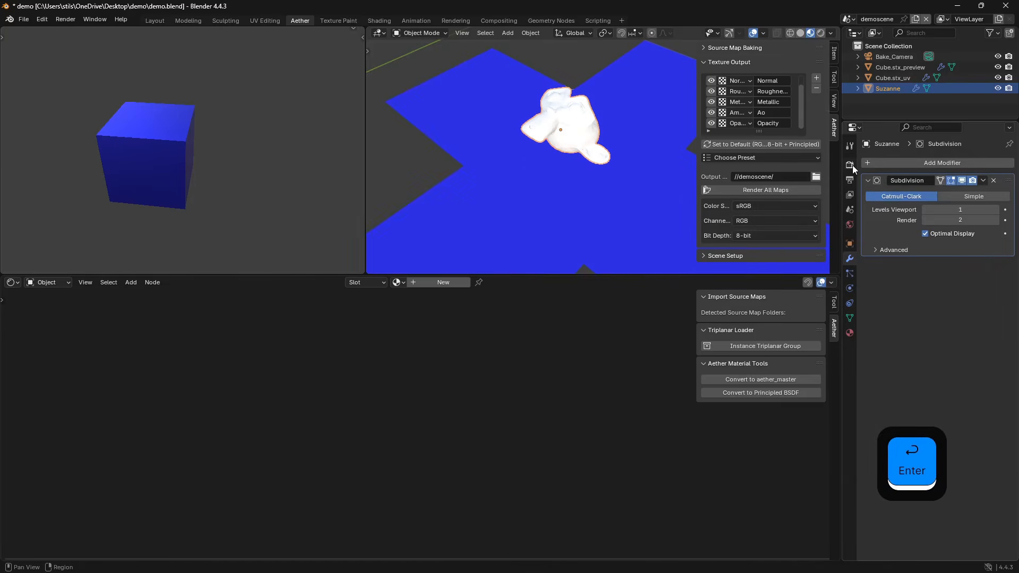
pyautogui.click(530, 33)
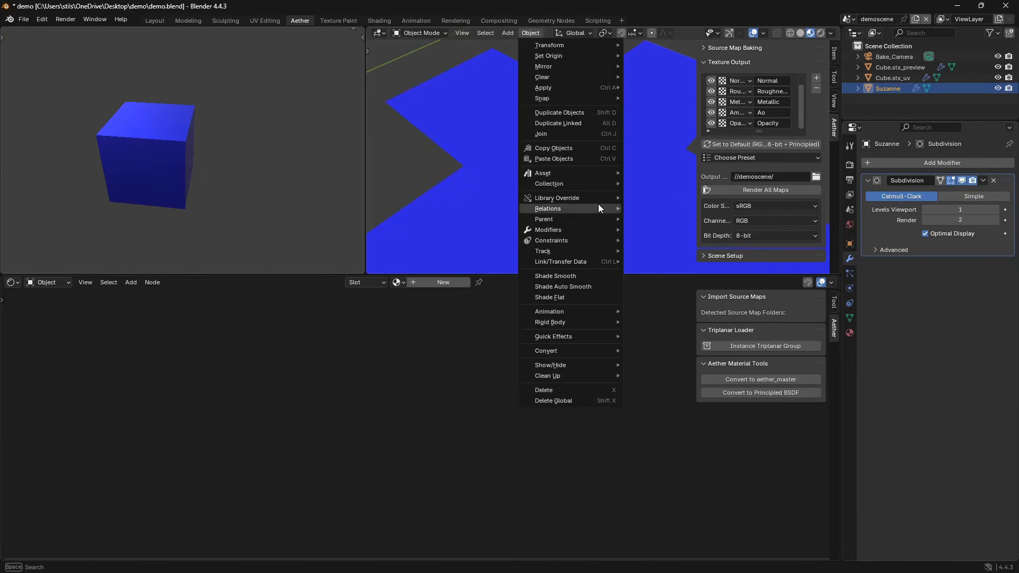
pyautogui.click(573, 286)
pyautogui.scroll(3, 579, 176)
pyautogui.keyDown('shift'); pyautogui.scroll(-2, 597, 168); pyautogui.keyUp('shift')
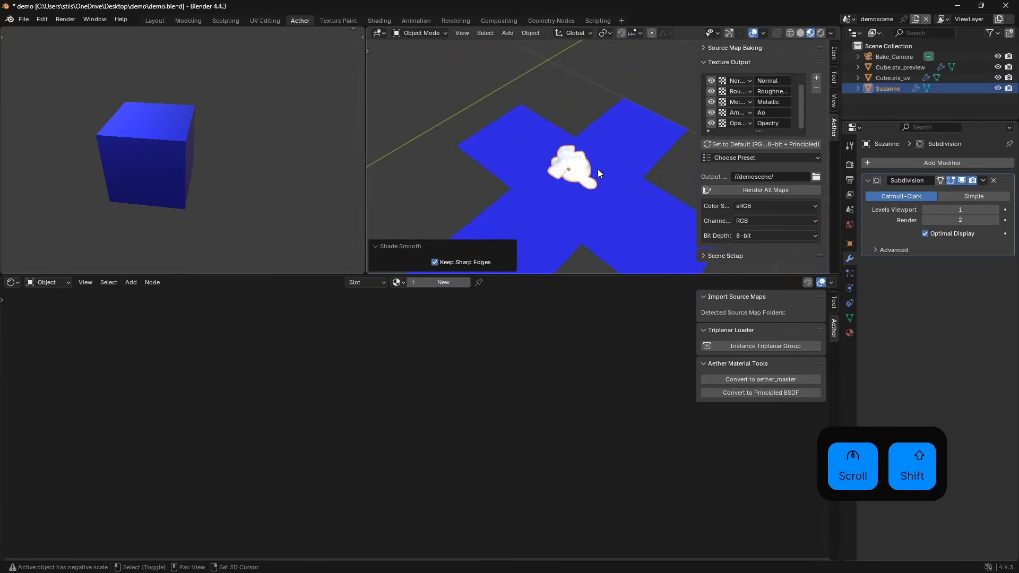
# Assign the existing Material.001 to the monkey and rename that material to basemat.
pyautogui.click(572, 171)
pyautogui.click(572, 171)
pyautogui.click(397, 282)
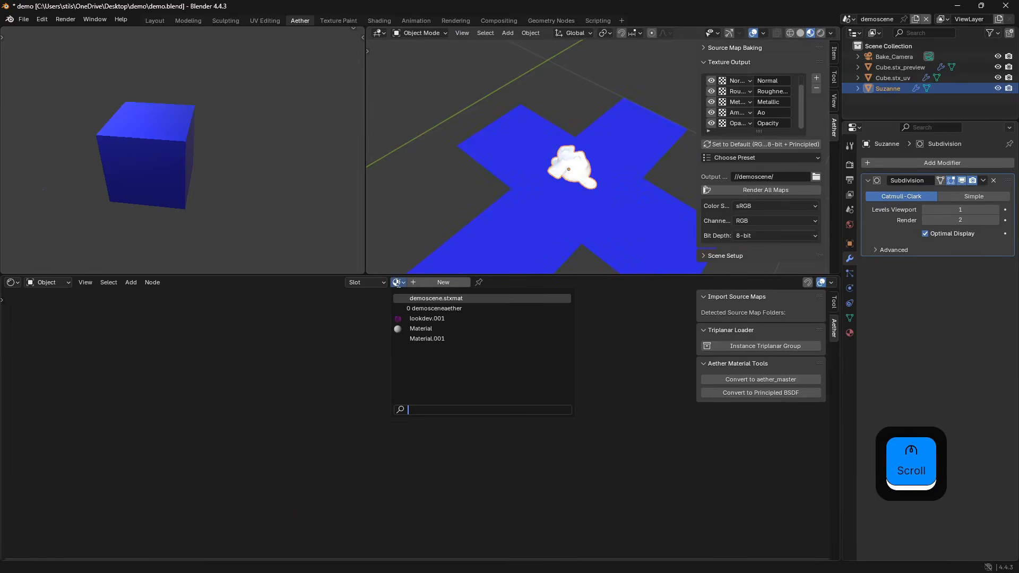
pyautogui.click(444, 341)
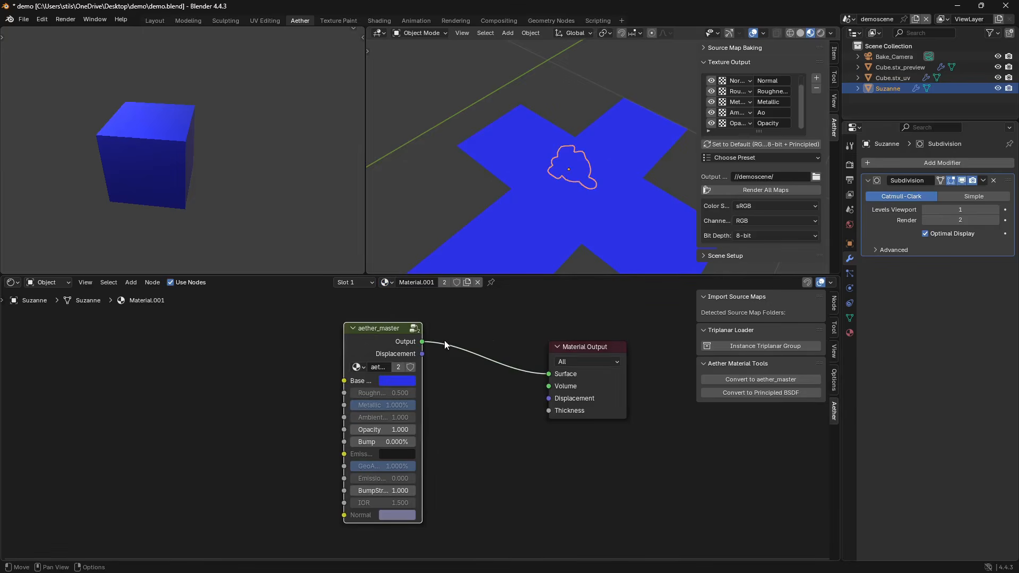
pyautogui.doubleClick(423, 285)
pyautogui.write('basemat')
pyautogui.press('Return')
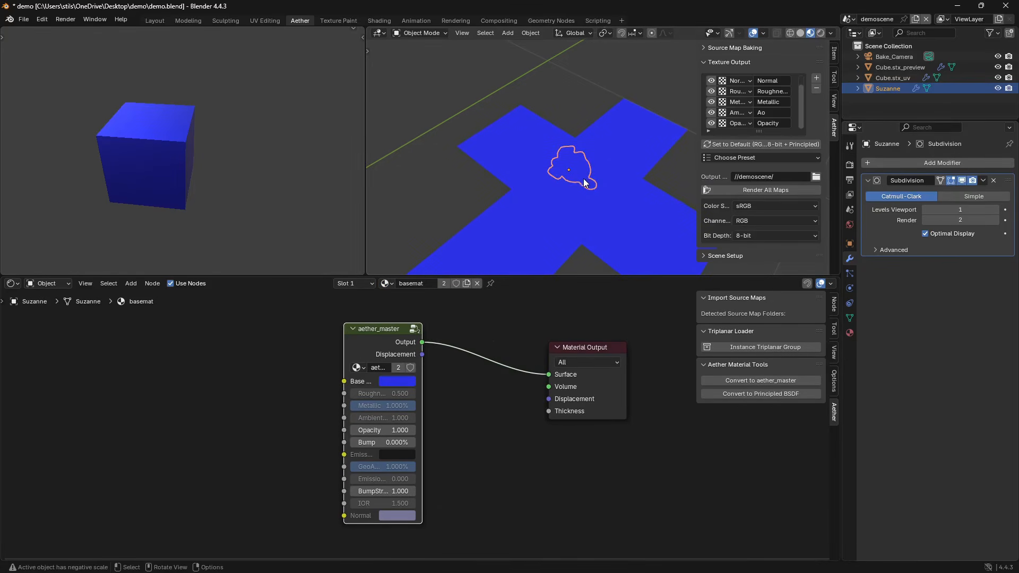
# Inspect the monkey on the flattened mesh from angled views, and reselect it in the bake camera view.
pyautogui.moveTo(584, 180); pyautogui.dragTo(557, 154, button='middle')
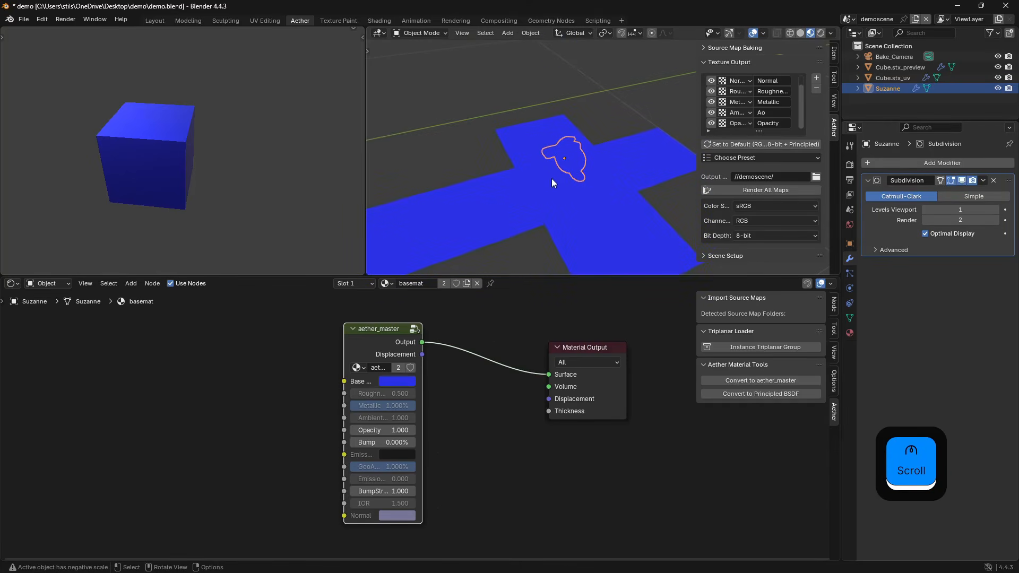
pyautogui.moveTo(648, 175); pyautogui.dragTo(556, 187, button='middle')
pyautogui.click(560, 91)
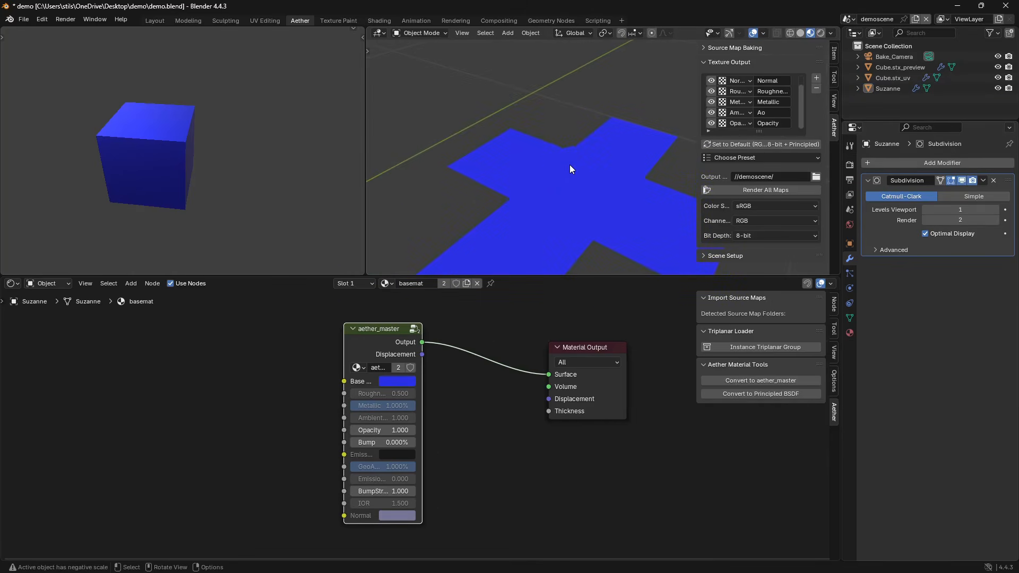
pyautogui.press('Insert')
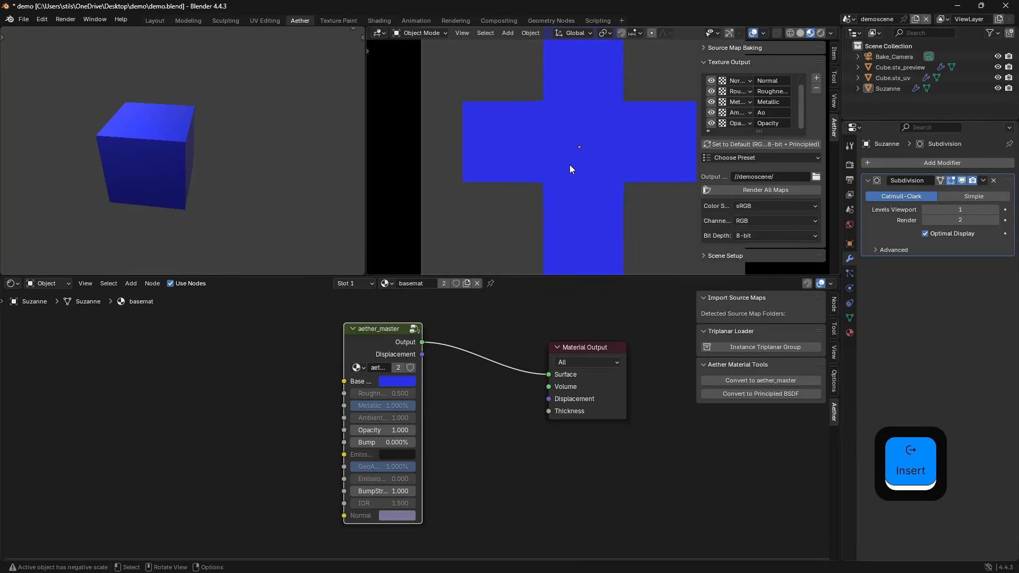
pyautogui.click(563, 135)
pyautogui.click(541, 149)
pyautogui.click(587, 146)
pyautogui.click(508, 141)
pyautogui.click(576, 144)
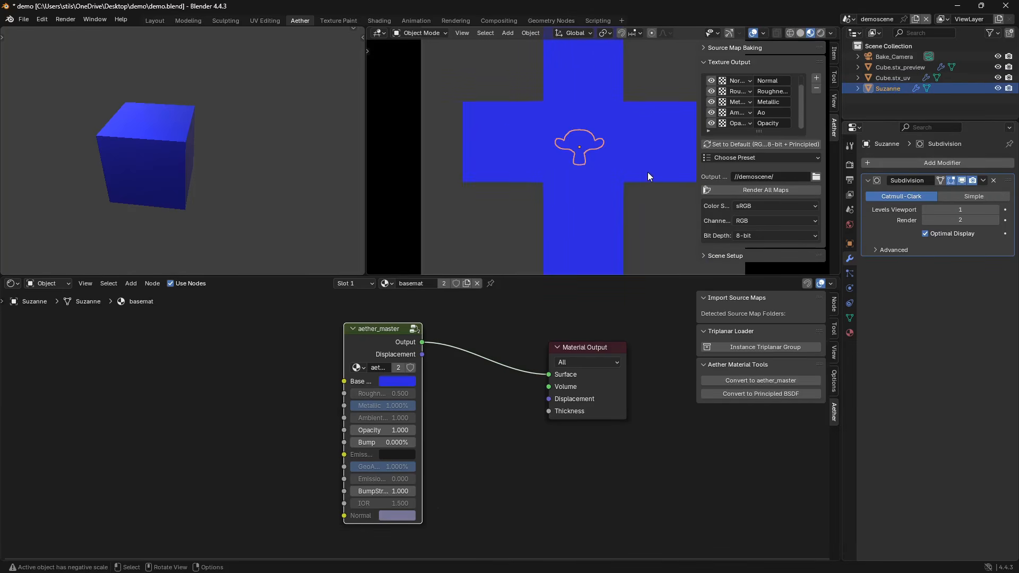
# Preview the Basecolor output and the Normal output on the flattened mesh.
pyautogui.scroll(1, 788, 86)
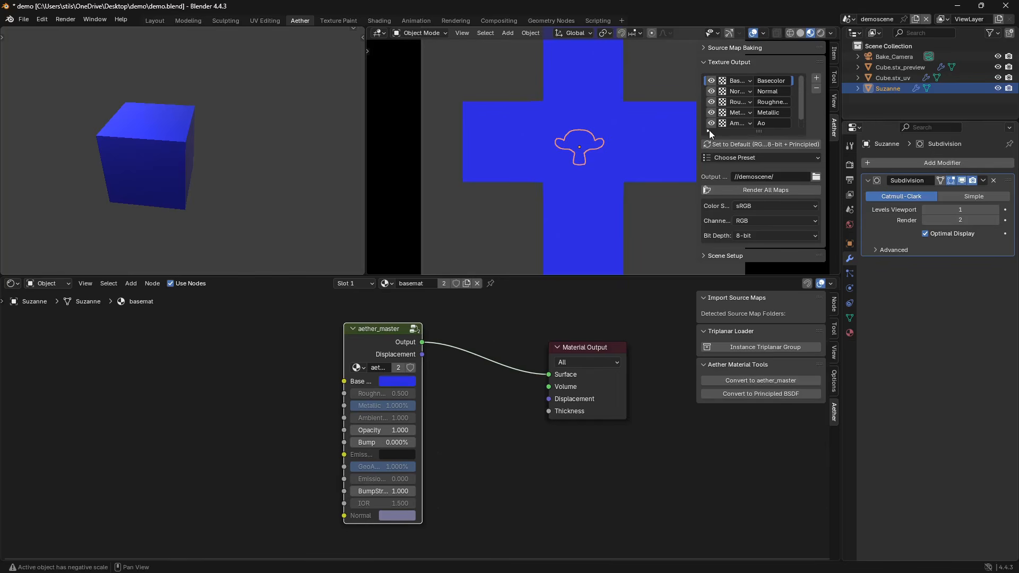
pyautogui.scroll(-1, 709, 128)
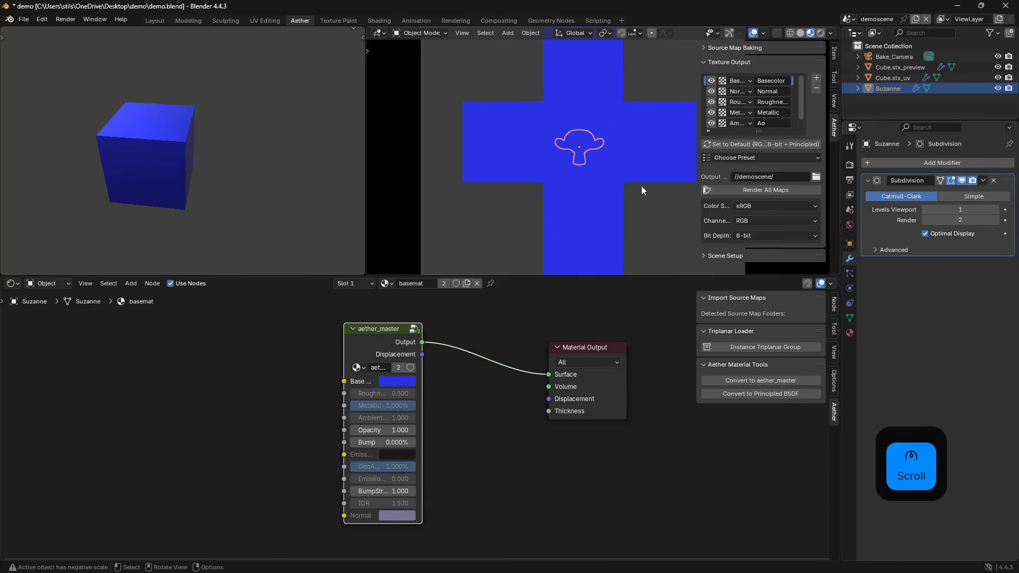
pyautogui.click(712, 81)
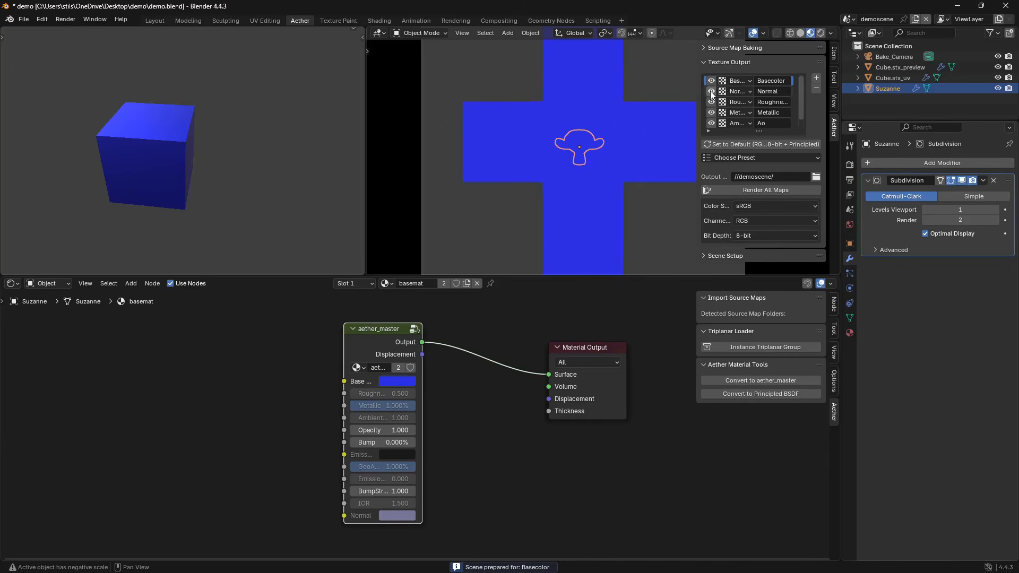
pyautogui.click(712, 91)
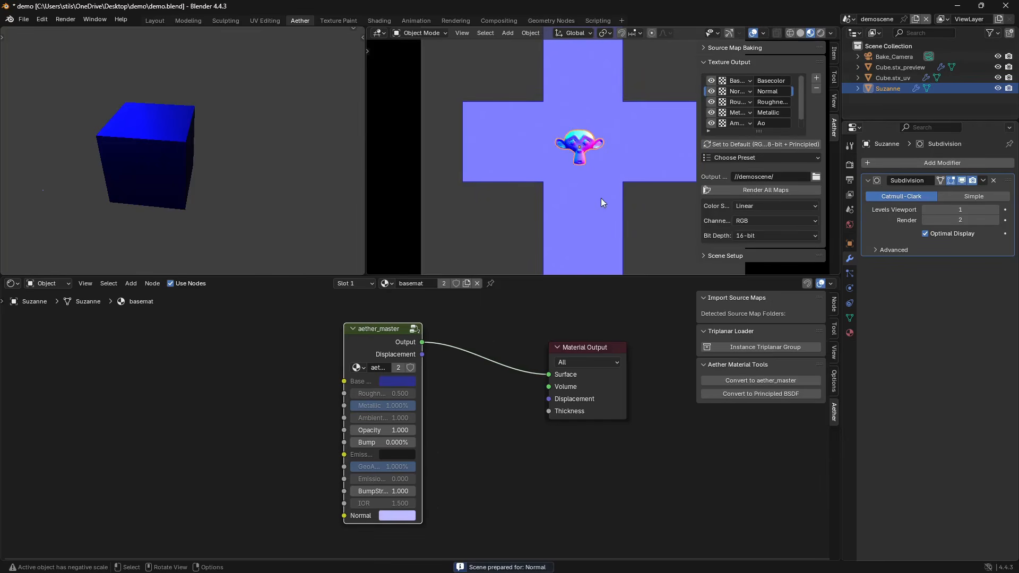
# Move the monkey about 0.023 m along X and 0.009 m along Y on the flattened mesh.
pyautogui.scroll(3, 612, 145)
pyautogui.keyDown('shift'); pyautogui.scroll(1, 612, 144); pyautogui.keyUp('shift')
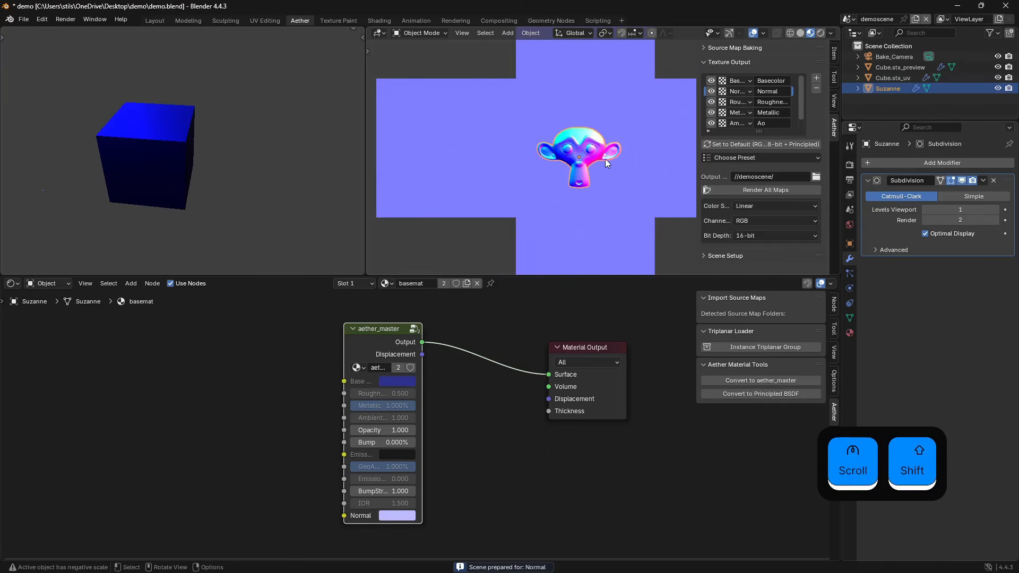
pyautogui.press('g')
pyautogui.click(620, 159)
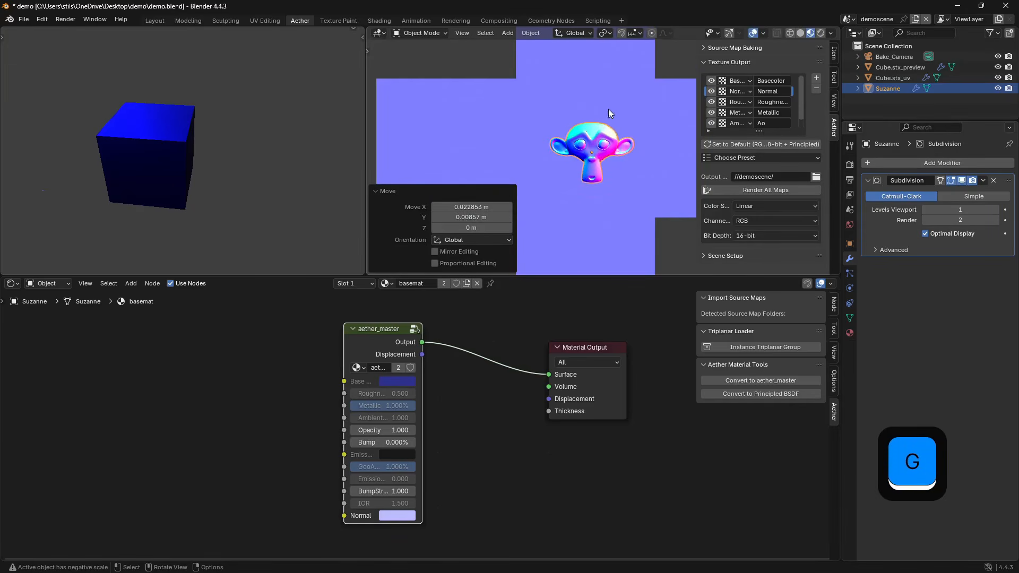
# Preview the Roughness, Metallic and Ao outputs, and examine the ambient occlusion around the monkey up close.
pyautogui.scroll(-2, 631, 166)
pyautogui.keyDown('shift'); pyautogui.scroll(-1, 616, 159); pyautogui.keyUp('shift')
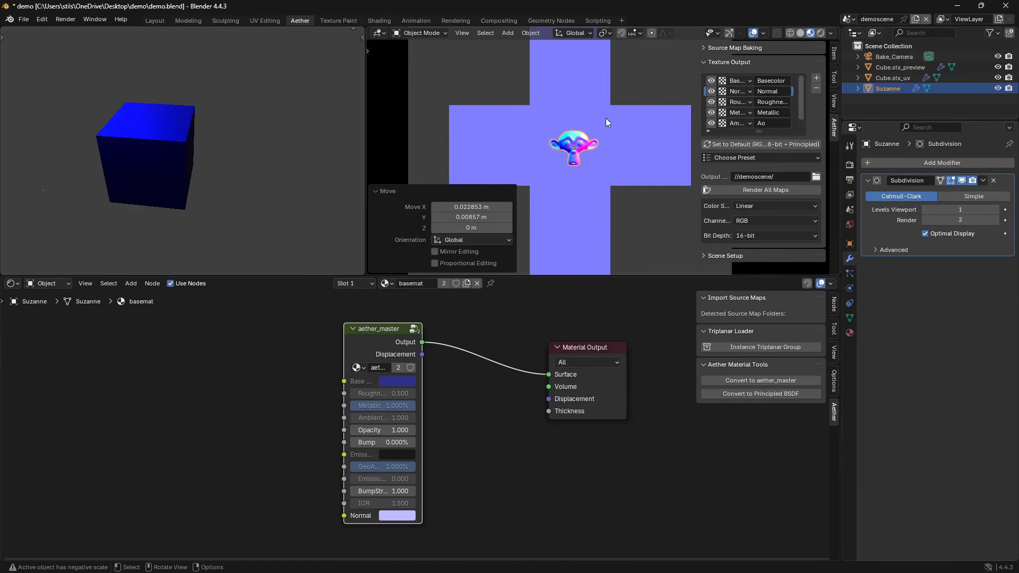
pyautogui.click(713, 102)
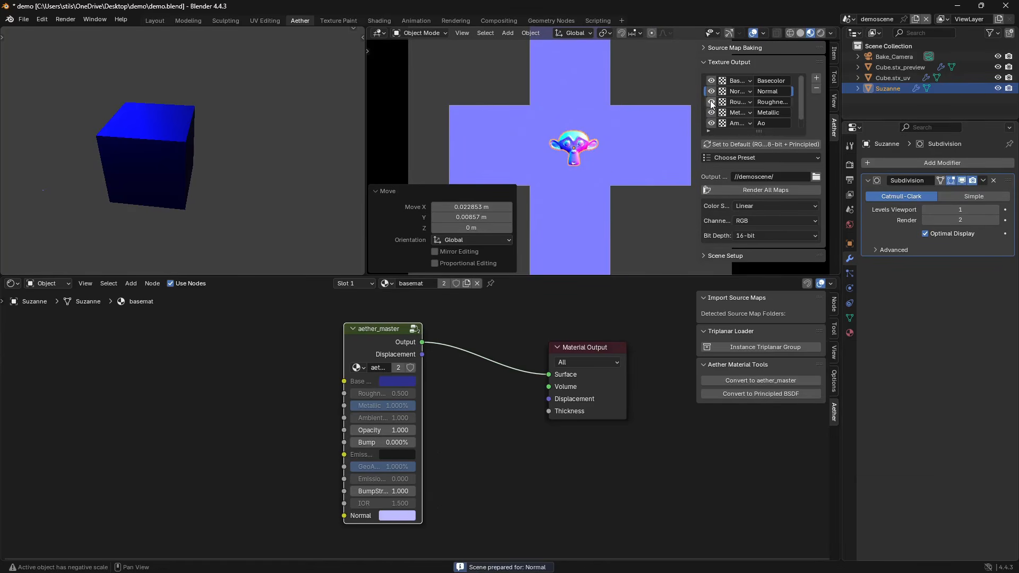
pyautogui.click(713, 113)
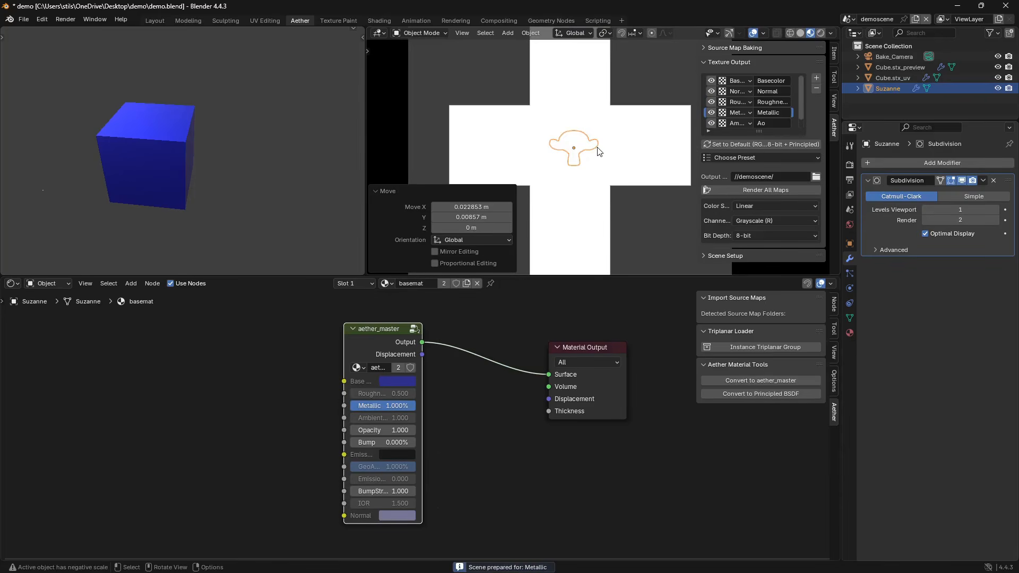
pyautogui.keyDown('shift'); pyautogui.moveTo(595, 159); pyautogui.dragTo(616, 166, button='middle'); pyautogui.keyUp('shift')
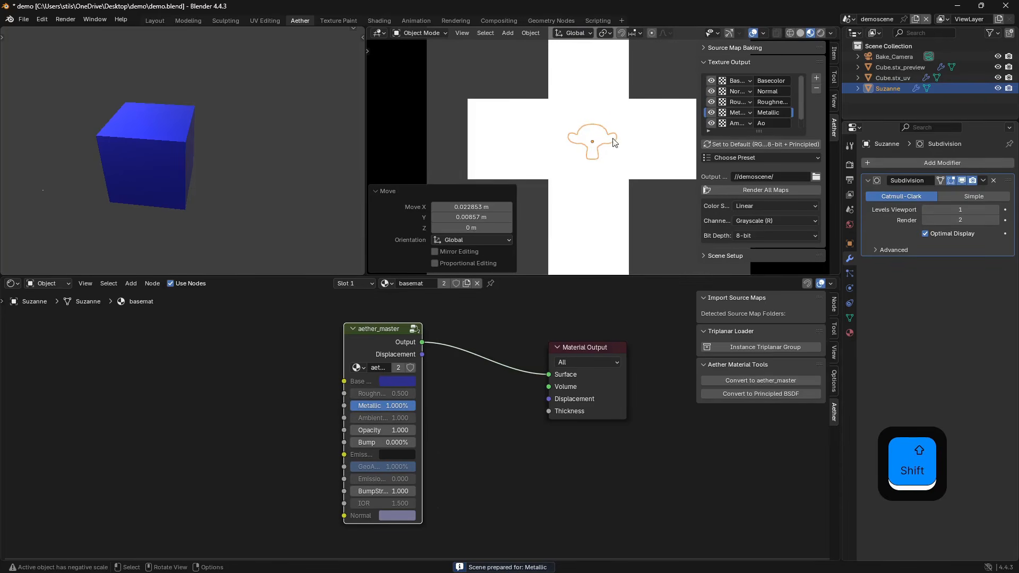
pyautogui.click(712, 125)
pyautogui.keyDown('shift'); pyautogui.scroll(4, 631, 199); pyautogui.keyUp('shift')
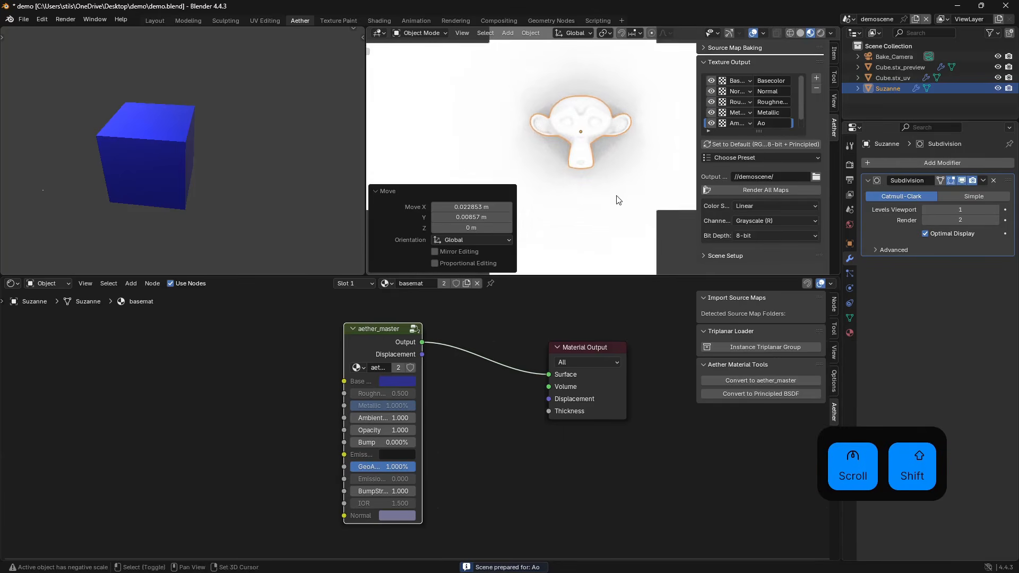
pyautogui.click(635, 195)
pyautogui.click(581, 131)
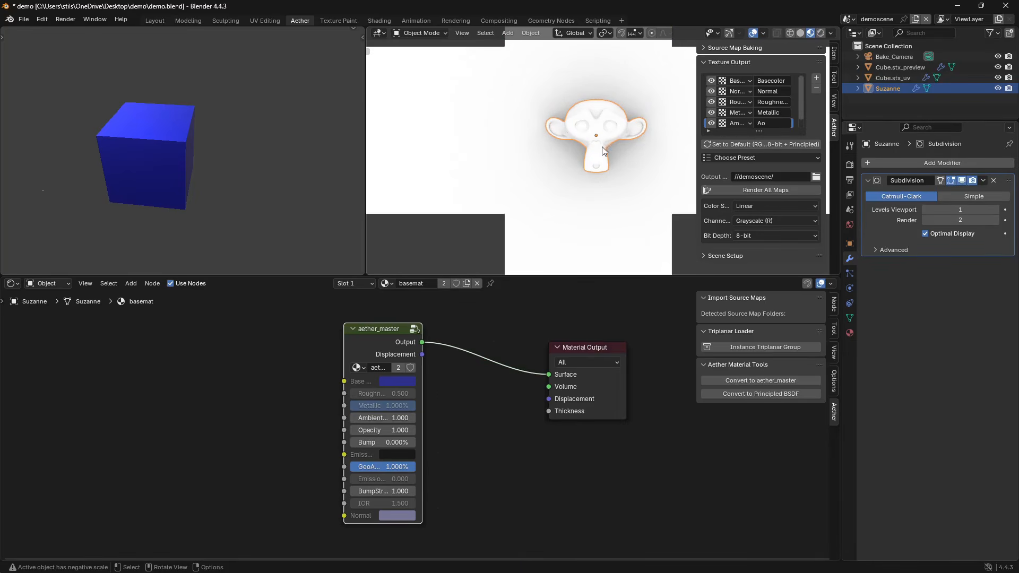
# Try raising the monkey about 0.987 m along Z in the Ao preview, and undo the move.
pyautogui.keyDown('shift'); pyautogui.scroll(2, 552, 180); pyautogui.keyUp('shift')
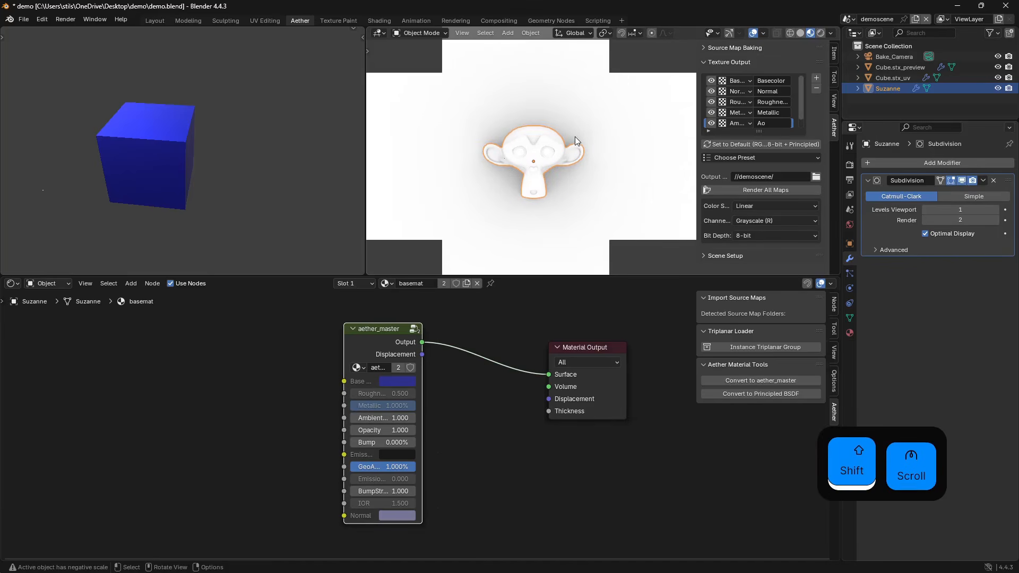
pyautogui.press('g')
pyautogui.press('z')
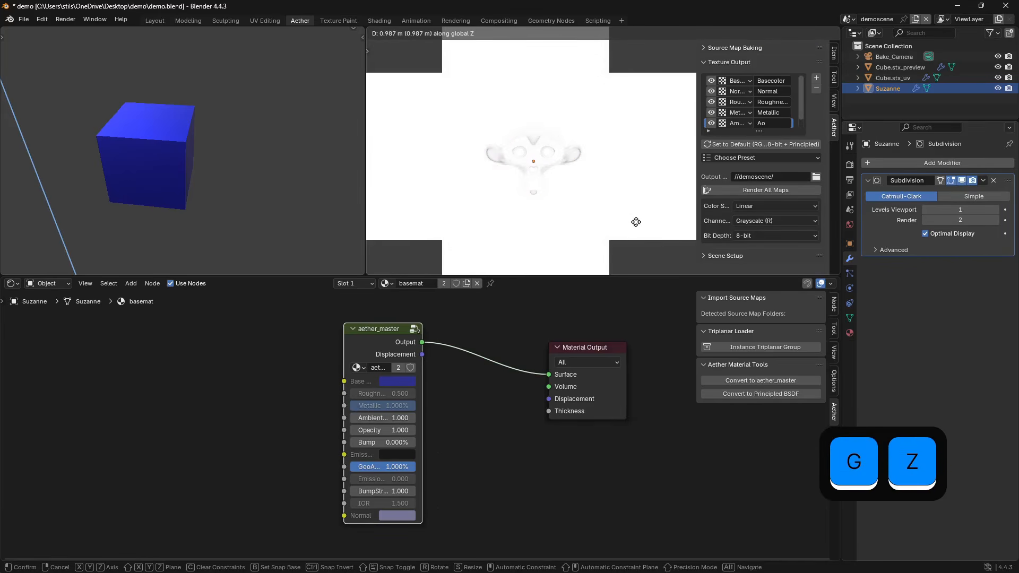
pyautogui.click(635, 222)
pyautogui.keyDown('shift'); pyautogui.scroll(-2, 609, 211); pyautogui.keyUp('shift')
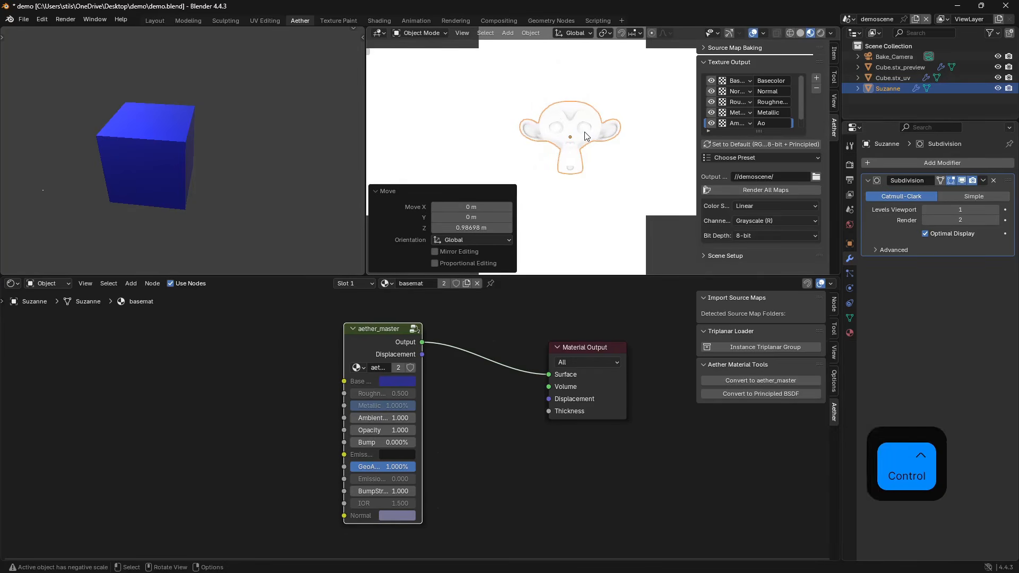
pyautogui.hotkey('ctrl', 'z')
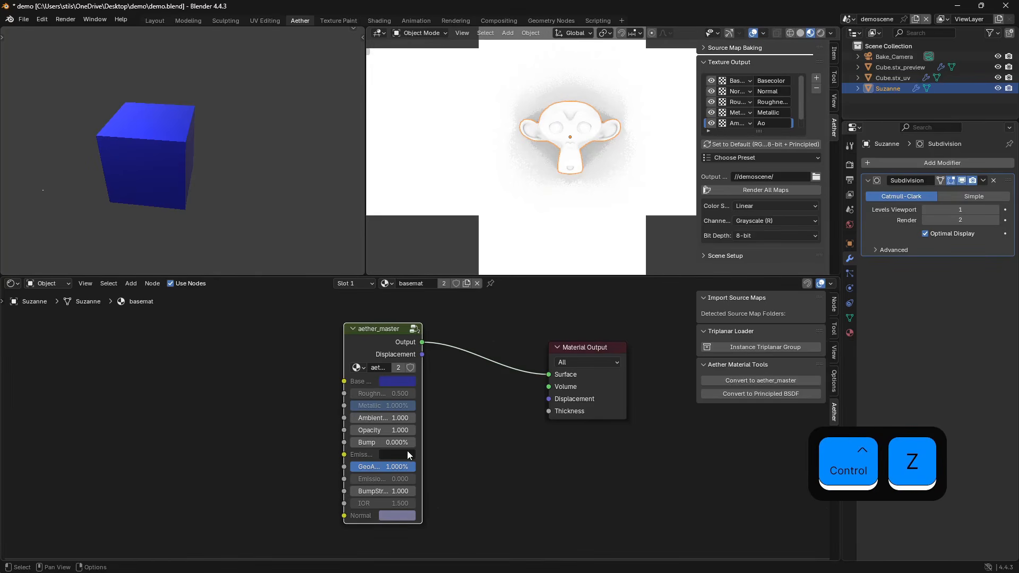
# Widen the aether_master node, and try its GeoAO Mix at 0 before restoring it to 1.
pyautogui.moveTo(344, 349); pyautogui.dragTo(292, 359)
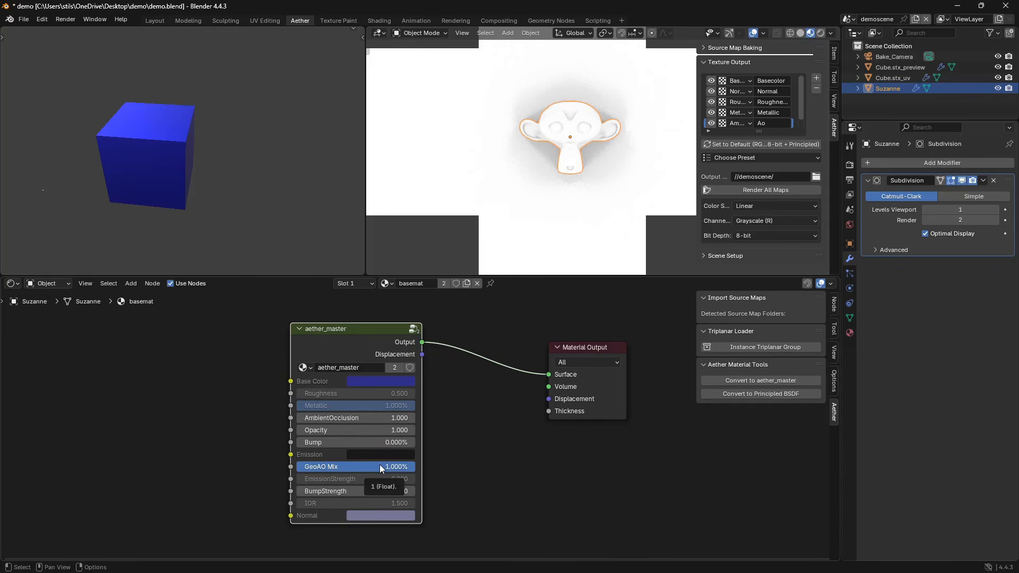
pyautogui.moveTo(379, 467); pyautogui.dragTo(231, 501)
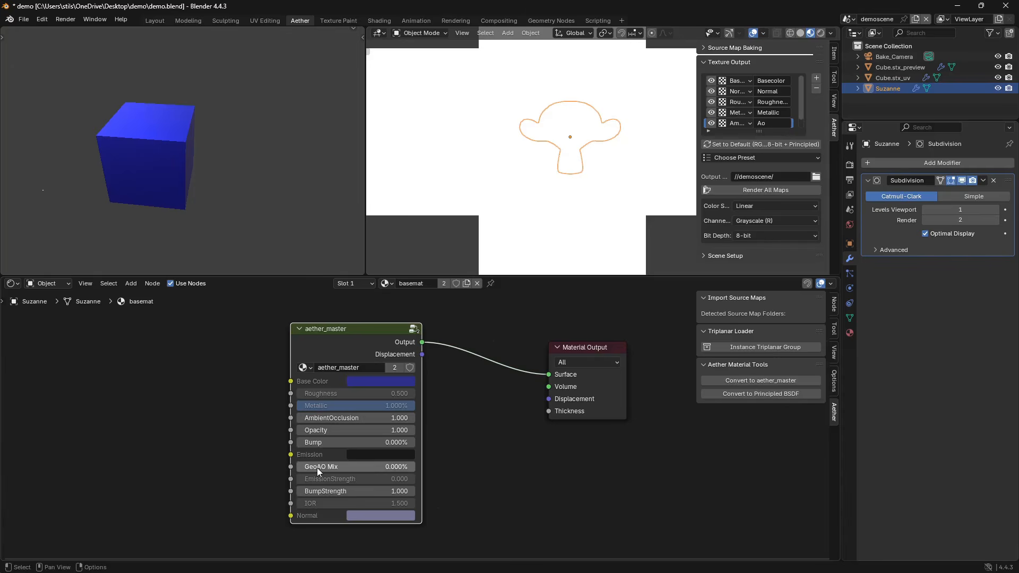
pyautogui.moveTo(317, 470); pyautogui.dragTo(417, 471)
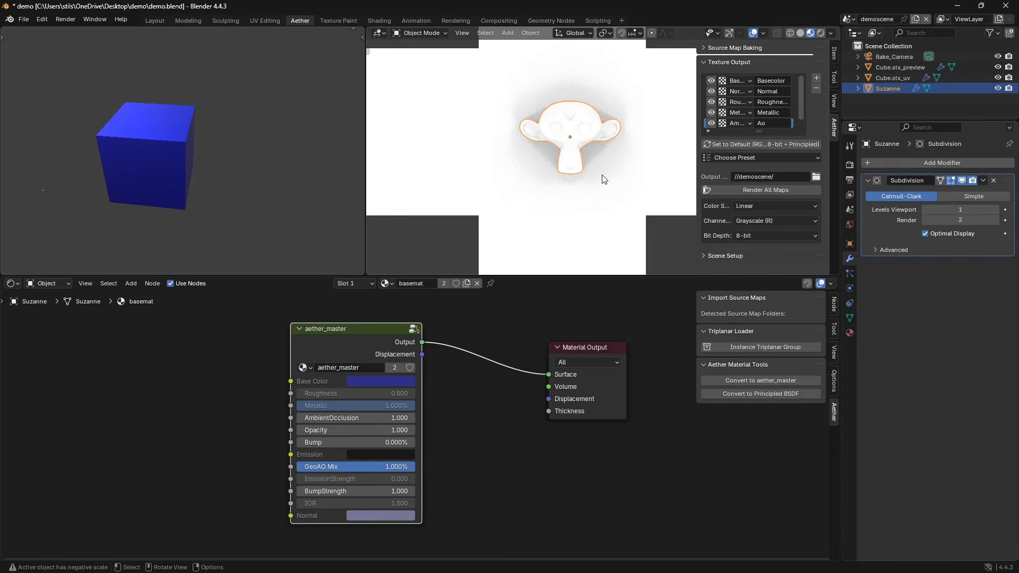
# Lower the monkey about 0.03 m along Z toward the flattened mesh.
pyautogui.press('g')
pyautogui.press('z')
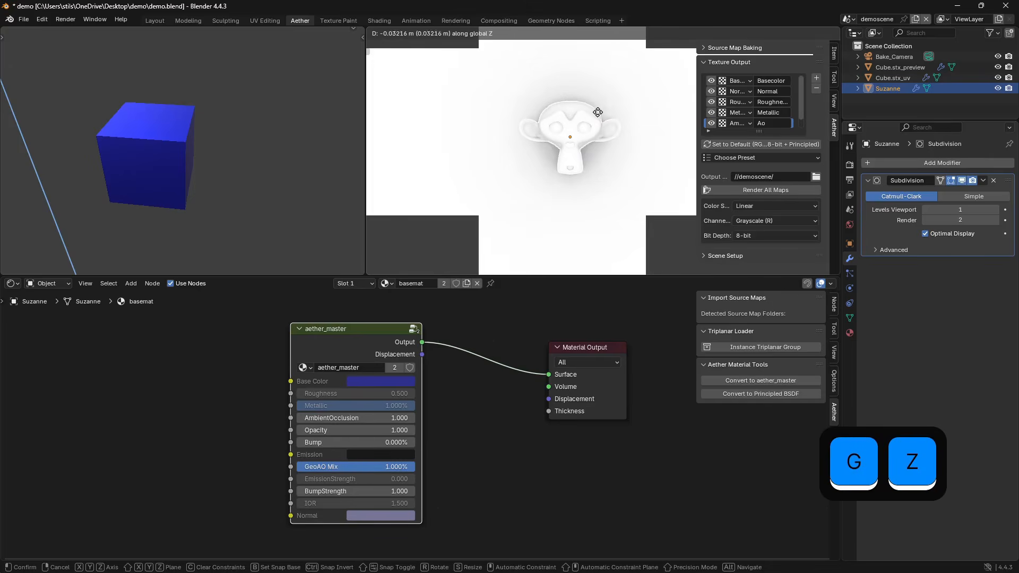
pyautogui.click(599, 122)
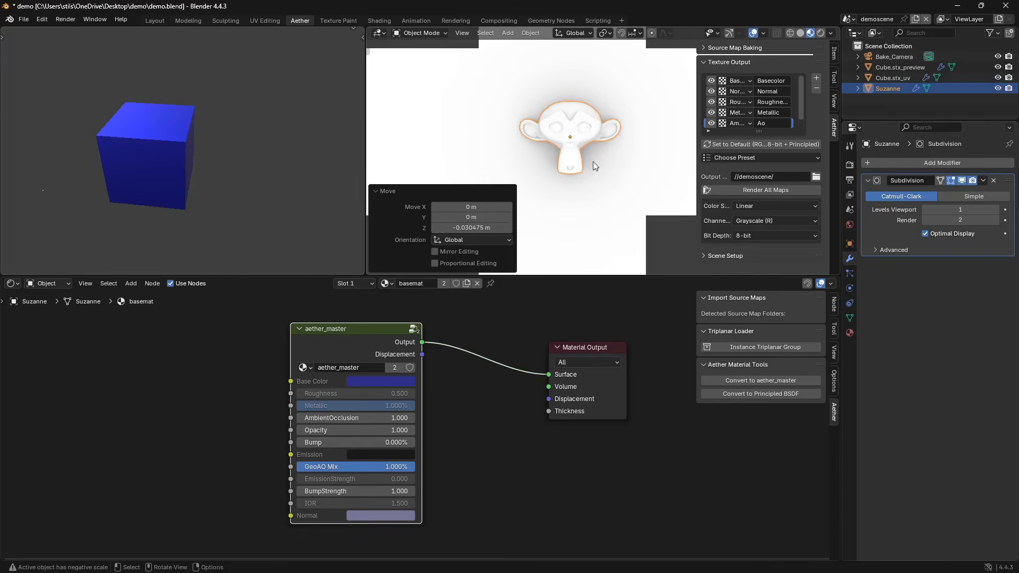
pyautogui.keyDown('shift'); pyautogui.moveTo(614, 148); pyautogui.dragTo(596, 173, button='middle'); pyautogui.keyUp('shift')
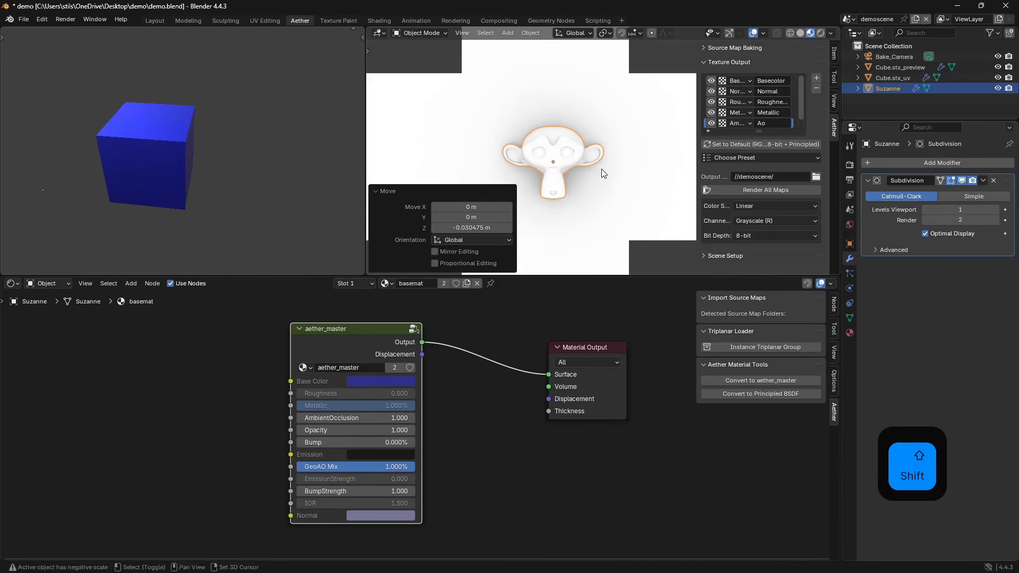
# Save the file with the Basecolor output previewed, render all maps, and check the monkey relief on the preview cube.
pyautogui.click(736, 81)
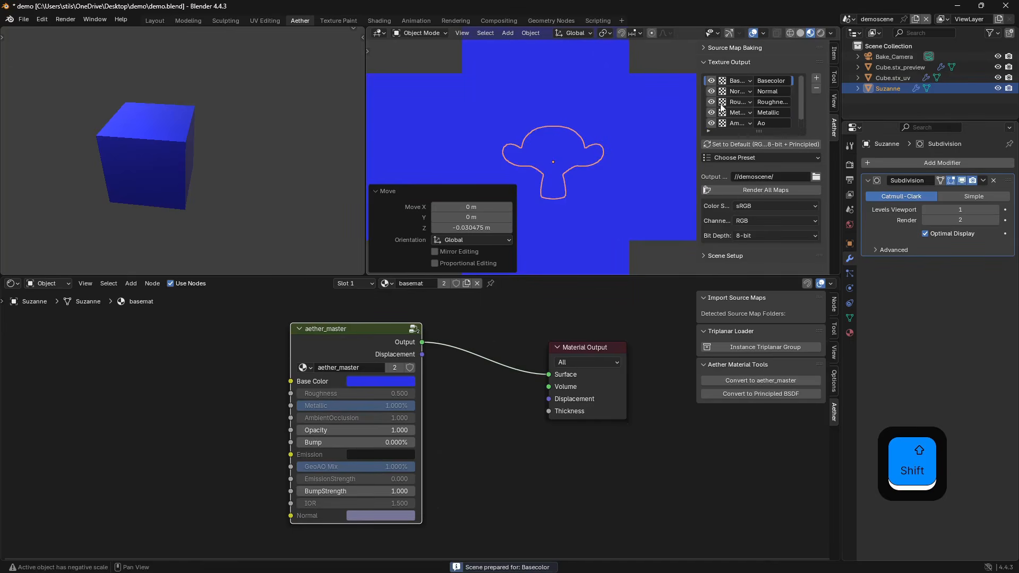
pyautogui.hotkey('ctrl', 's')
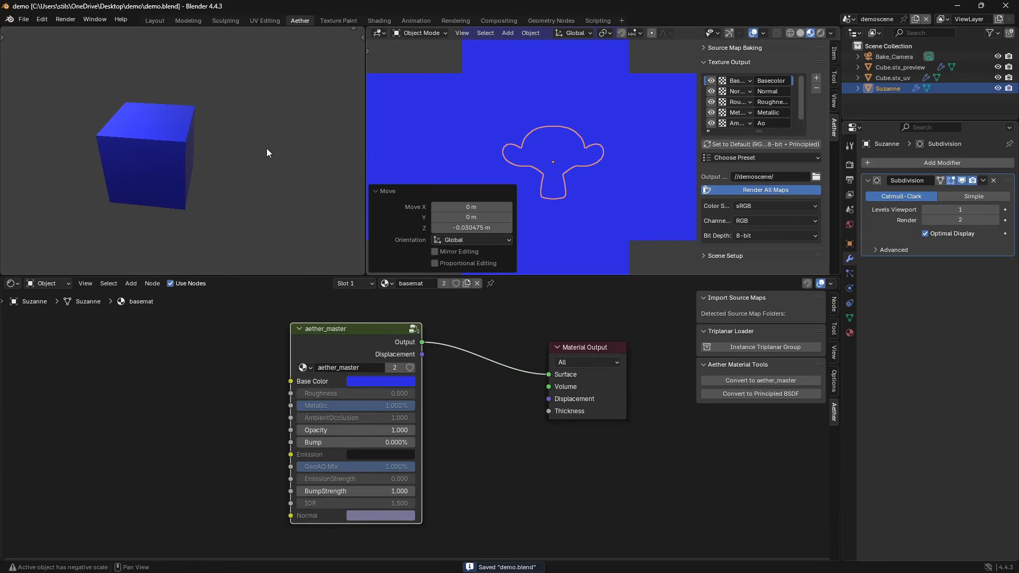
pyautogui.moveTo(205, 161); pyautogui.dragTo(164, 184, button='middle')
pyautogui.scroll(-5, 180, 173)
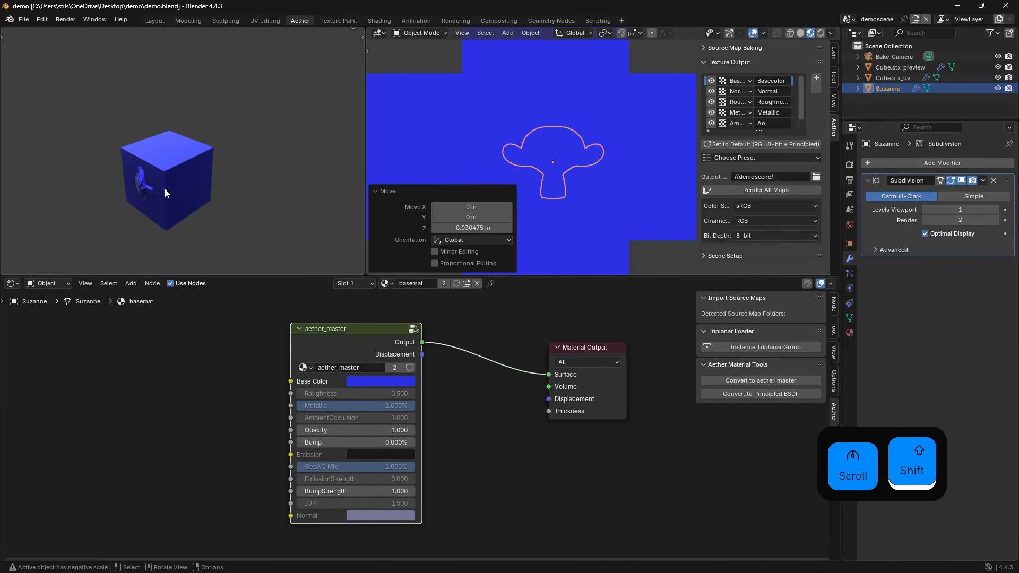
pyautogui.moveTo(175, 133); pyautogui.dragTo(213, 156, button='middle')
pyautogui.scroll(4, 206, 194)
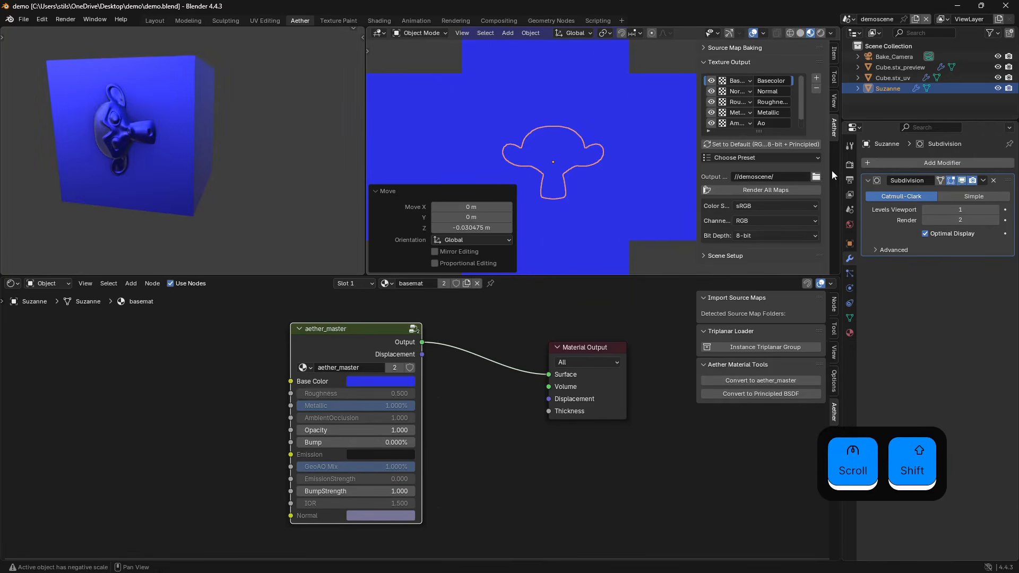
# Look through the rendered demoscene maps as thumbnails in the output directory browser, and cancel the browser.
pyautogui.click(816, 177)
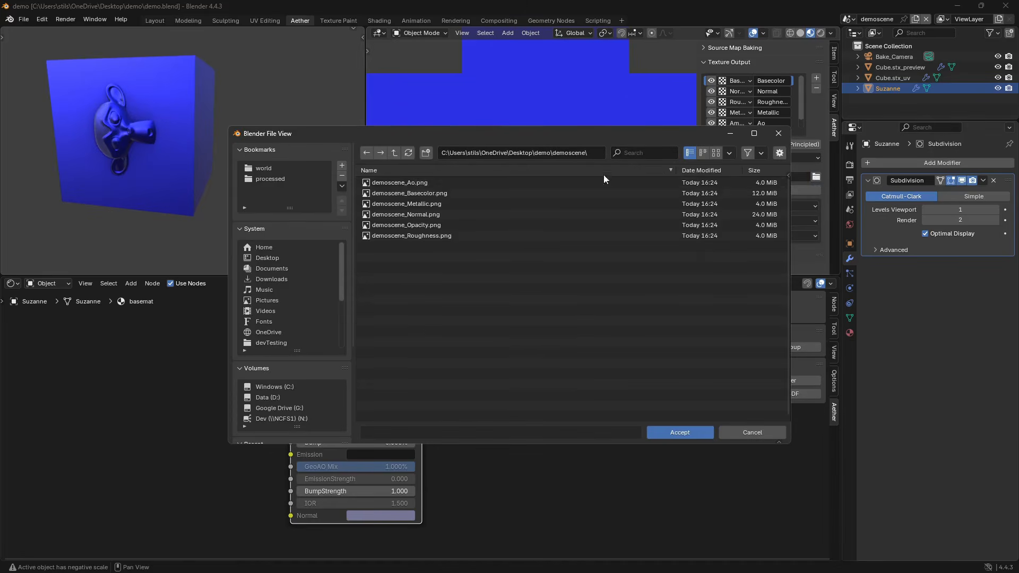
pyautogui.click(715, 153)
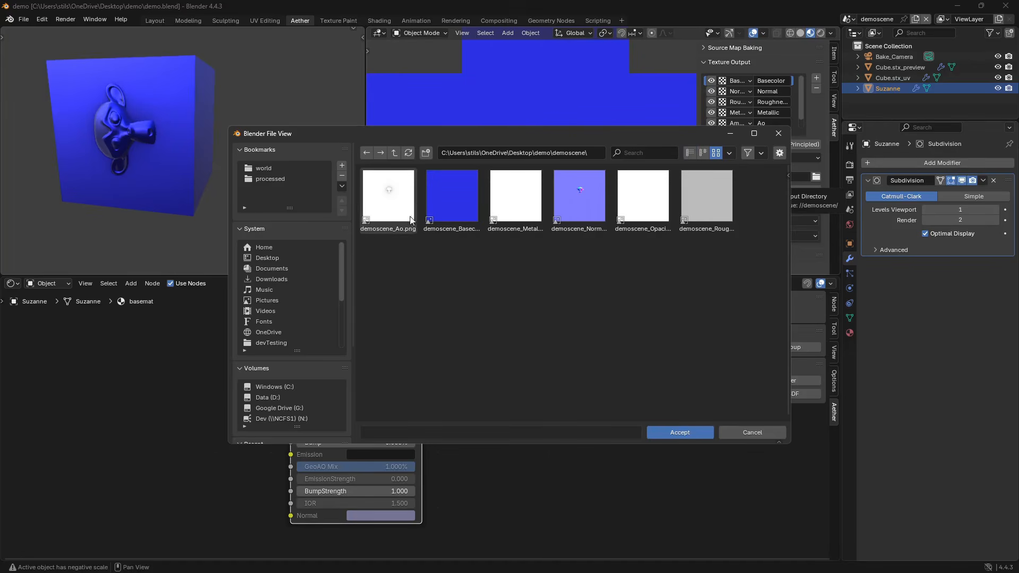
pyautogui.click(757, 433)
# Open the demoscene output folder in File Explorer, view the demoscene_Basecolor and demoscene_Normal images, and close the windows.
pyautogui.keyDown('shift'); pyautogui.click(816, 176); pyautogui.keyUp('shift')
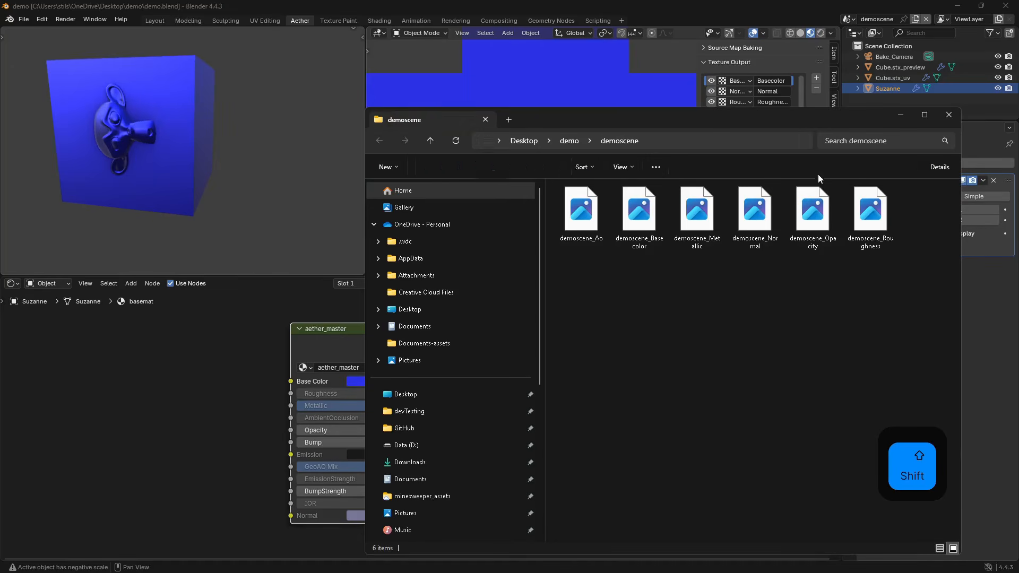
pyautogui.moveTo(713, 121); pyautogui.dragTo(609, 90)
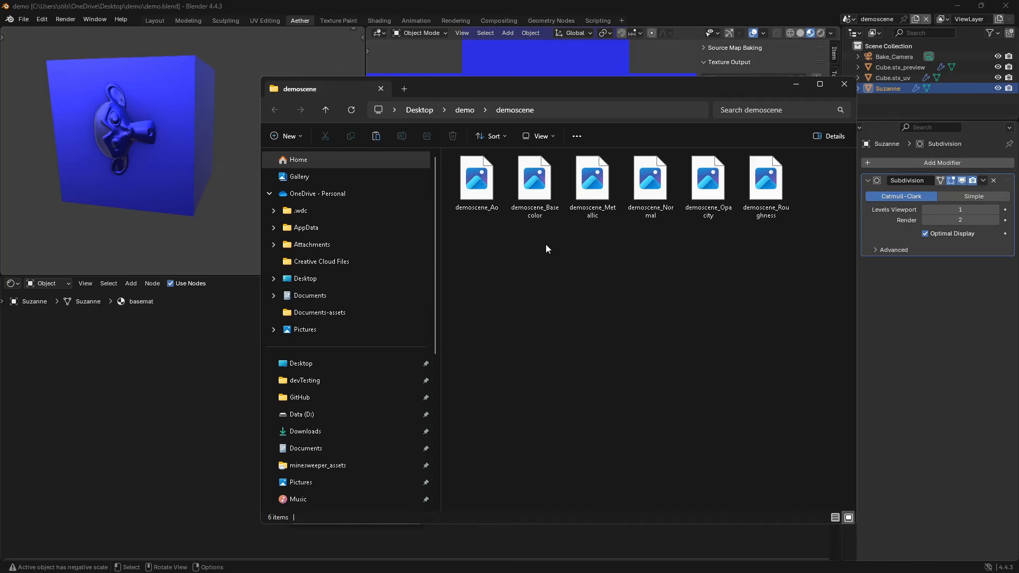
pyautogui.doubleClick(548, 199)
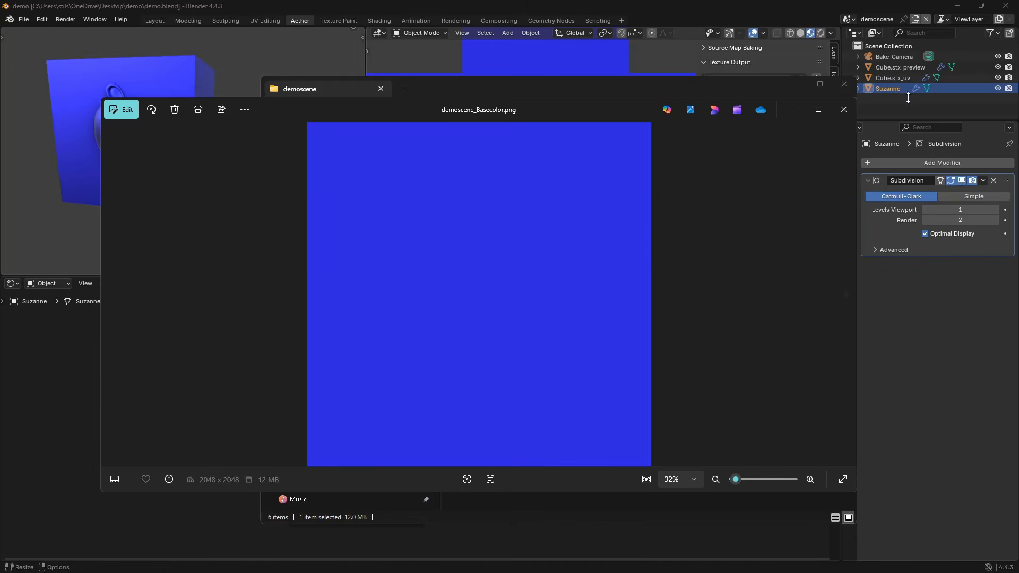
pyautogui.click(843, 109)
pyautogui.click(662, 256)
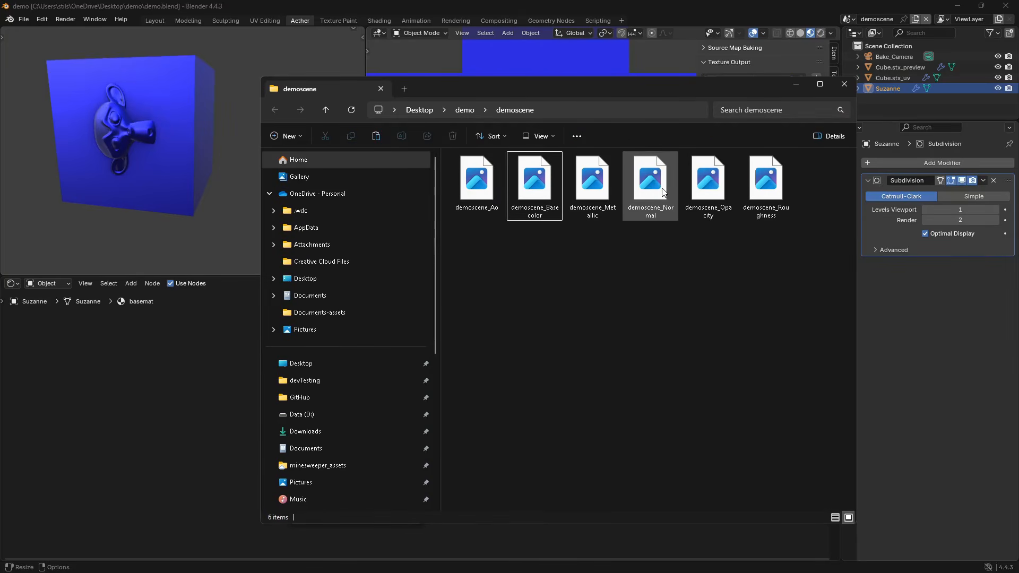
pyautogui.doubleClick(658, 194)
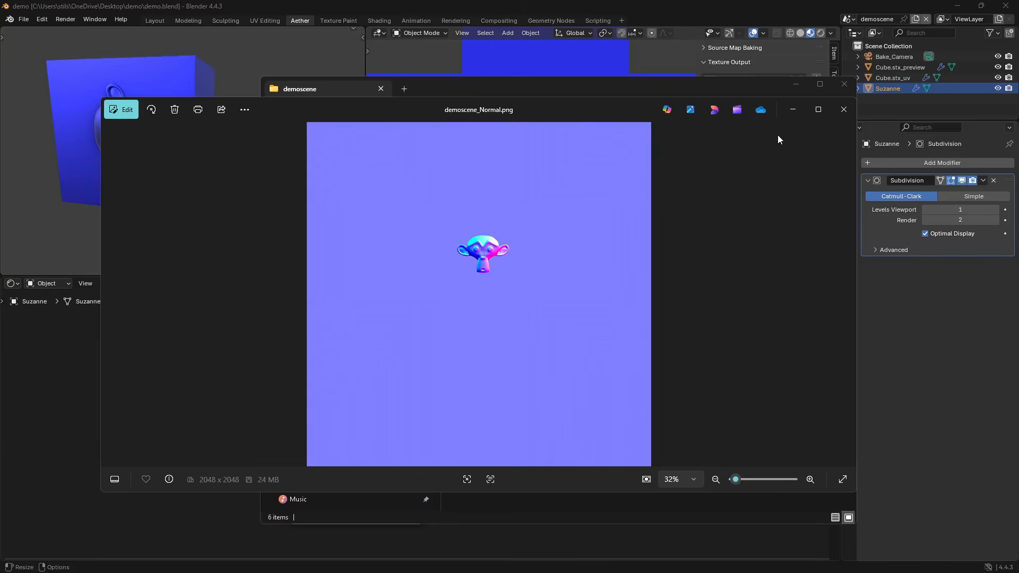
pyautogui.click(843, 110)
pyautogui.click(844, 84)
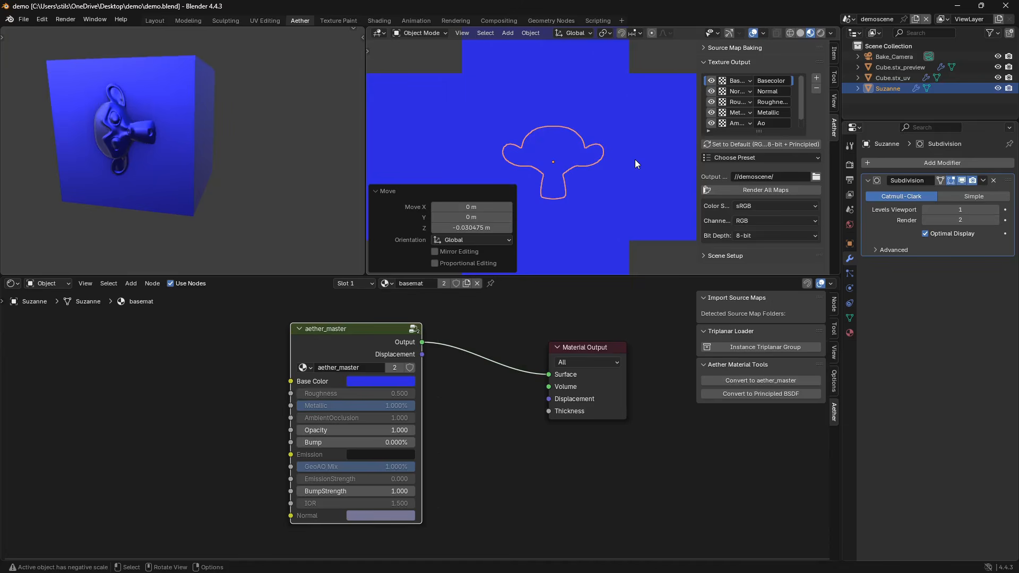
# Move the monkey about 0.056 m along Y on the flattened mesh.
pyautogui.press('g')
pyautogui.press('y')
pyautogui.click(594, 145)
pyautogui.keyDown('shift'); pyautogui.moveTo(594, 145); pyautogui.dragTo(613, 113, button='middle'); pyautogui.keyUp('shift')
pyautogui.scroll(-4, 609, 127)
pyautogui.keyDown('shift'); pyautogui.moveTo(603, 155); pyautogui.dragTo(567, 146, button='middle'); pyautogui.keyUp('shift')
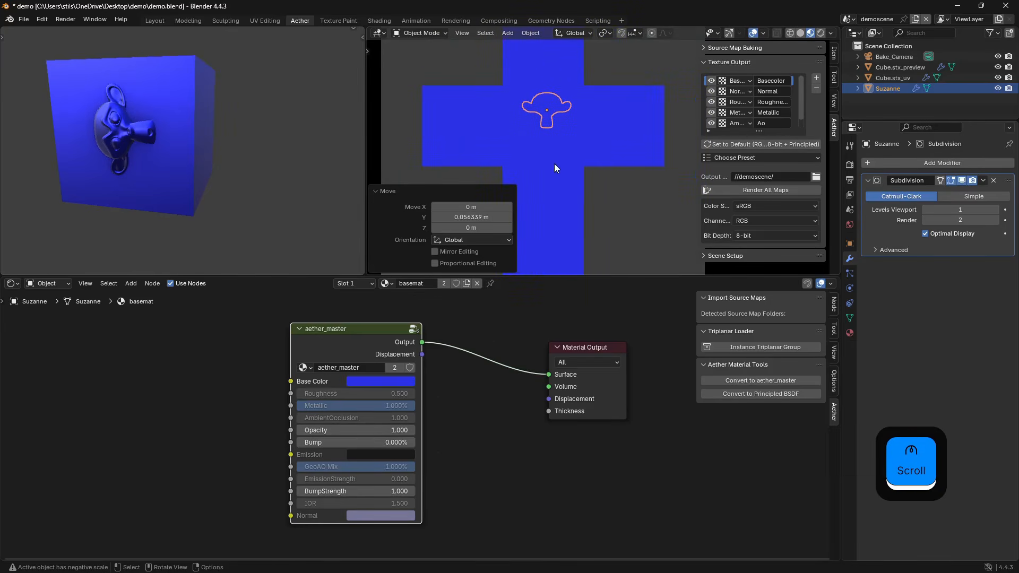
# Add a plane over the cube's flattened UV mesh.
pyautogui.click(503, 155)
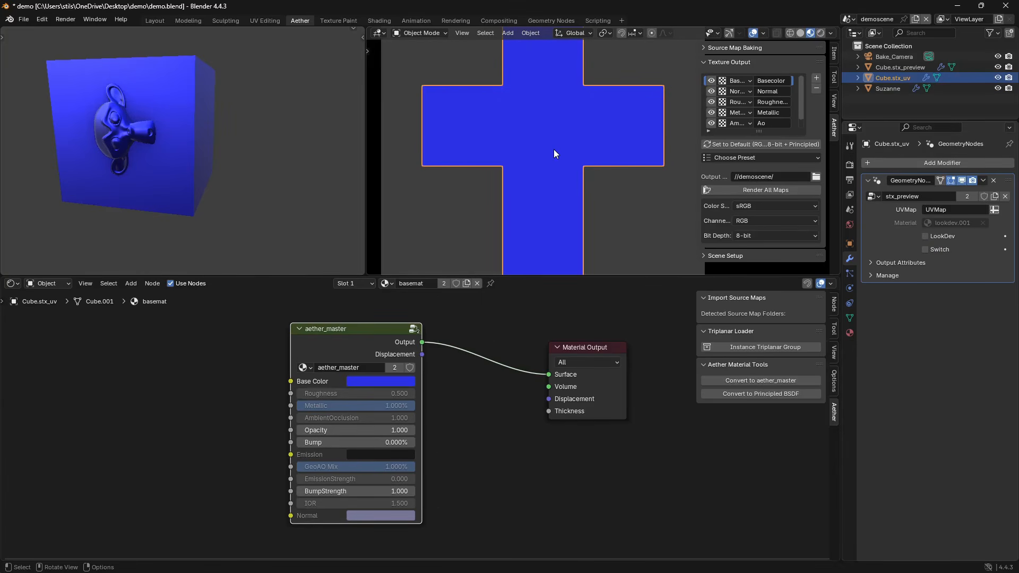
pyautogui.hotkey('shift', 'a')
pyautogui.moveTo(553, 149)
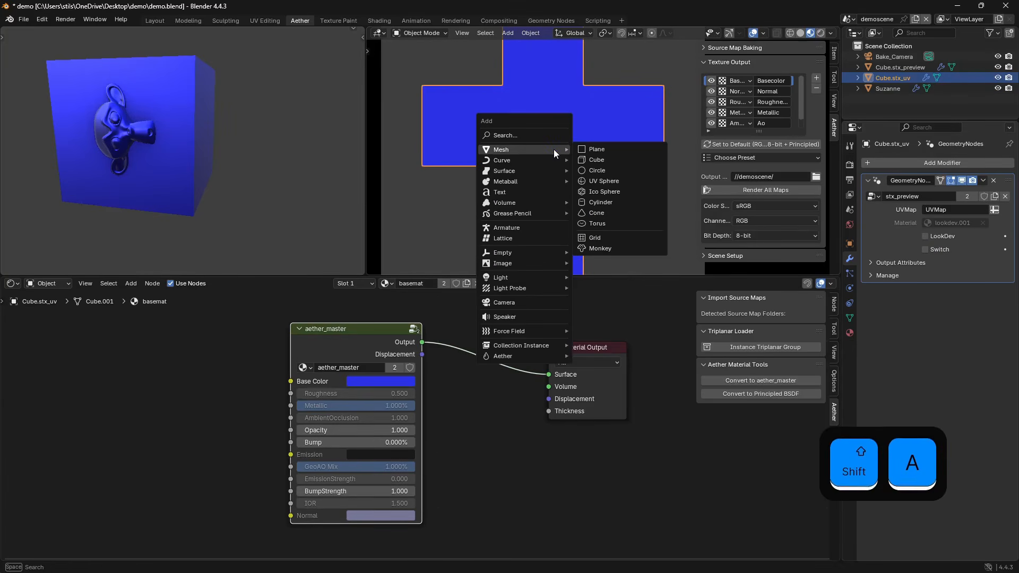
pyautogui.click(611, 153)
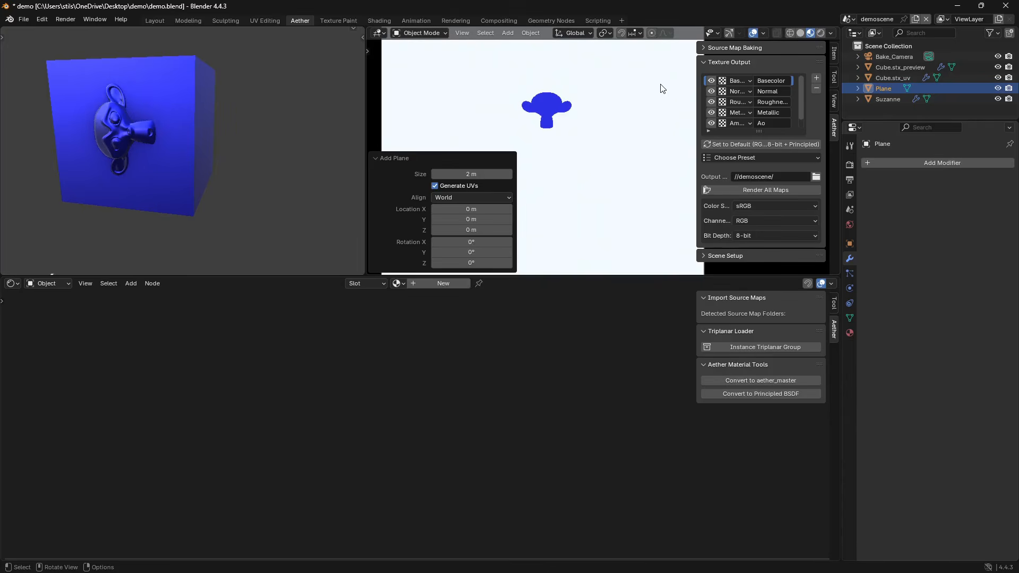
# Scale the plane down to a small square and move it onto the lower half of the flattened mesh's horizontal arm.
pyautogui.press('s')
pyautogui.click(536, 224)
pyautogui.press('g')
pyautogui.click(600, 111)
pyautogui.press('d')
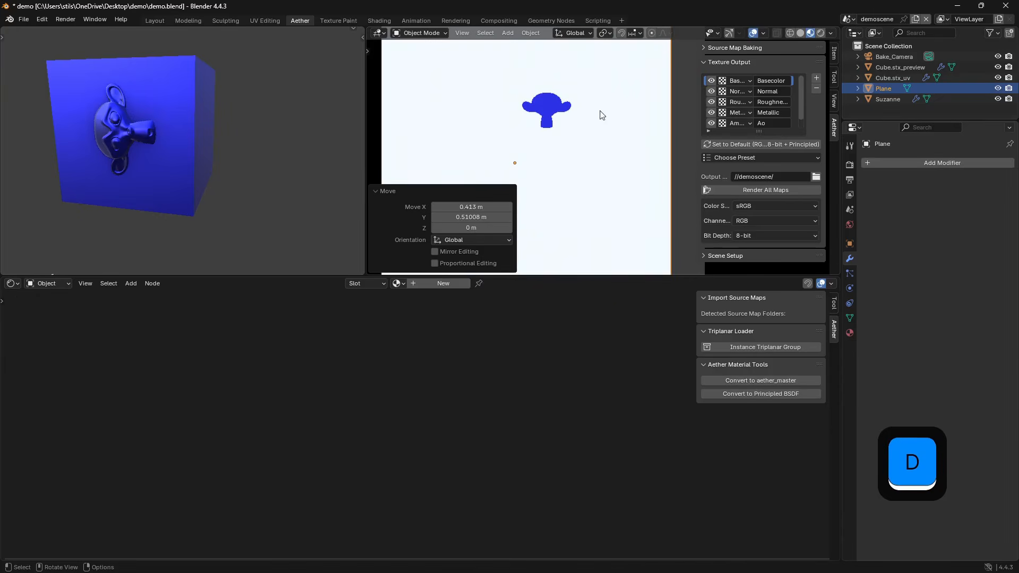
pyautogui.press('s')
pyautogui.click(528, 182)
pyautogui.press('g')
pyautogui.click(484, 133)
pyautogui.press('s')
pyautogui.click(522, 133)
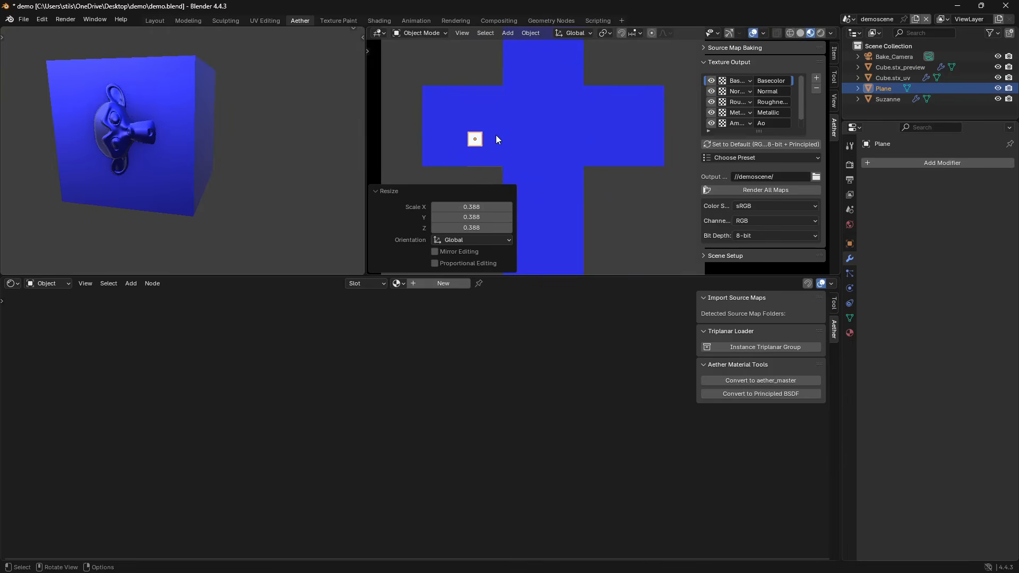
# Stretch the small plane along X into a thin strip spanning the flattened mesh's full horizontal arm.
pyautogui.press('s')
pyautogui.press('x')
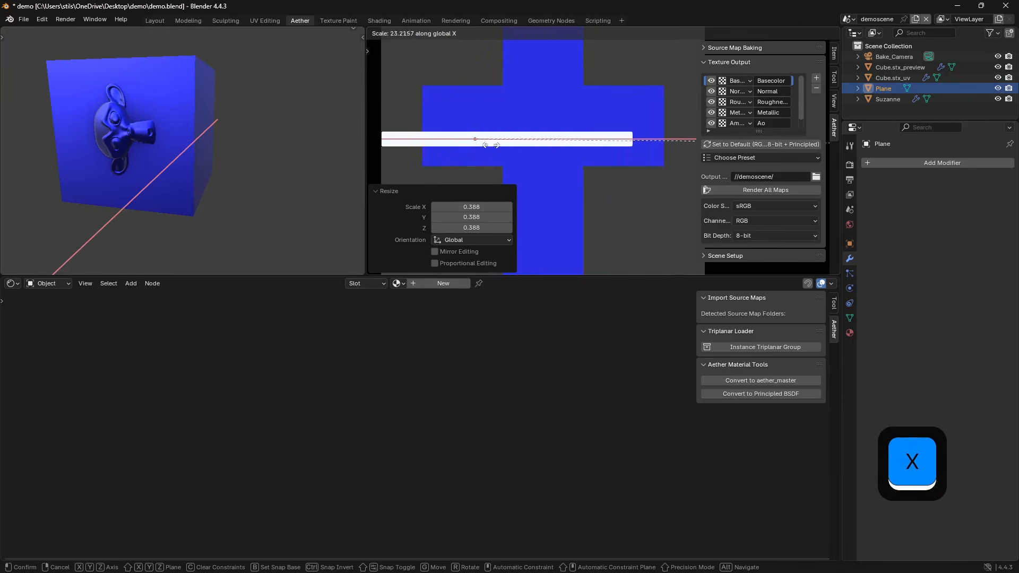
pyautogui.click(474, 330)
# Create a new material for the strip and convert its Principled BSDF to aether_master.
pyautogui.click(437, 284)
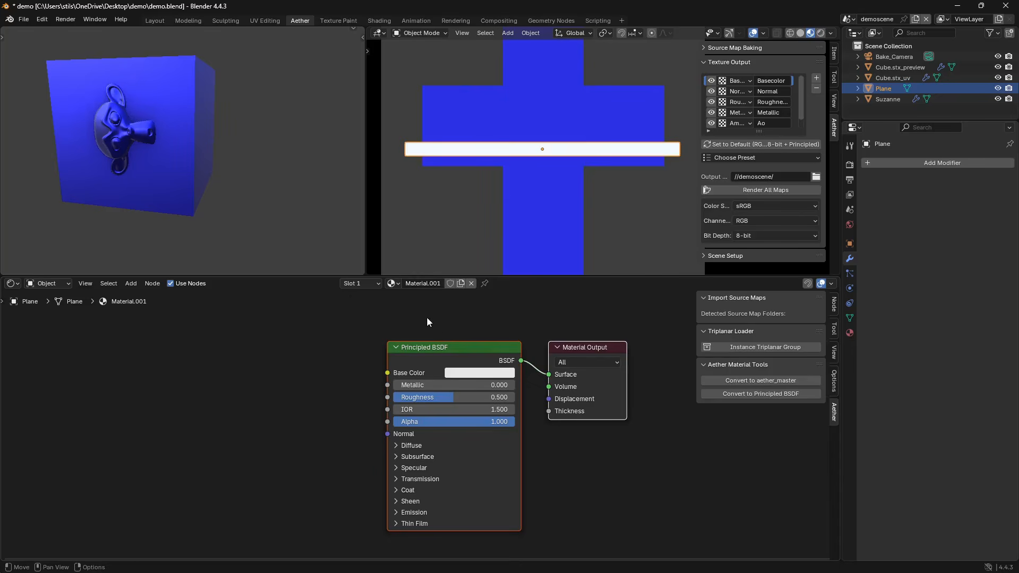
pyautogui.click(435, 348)
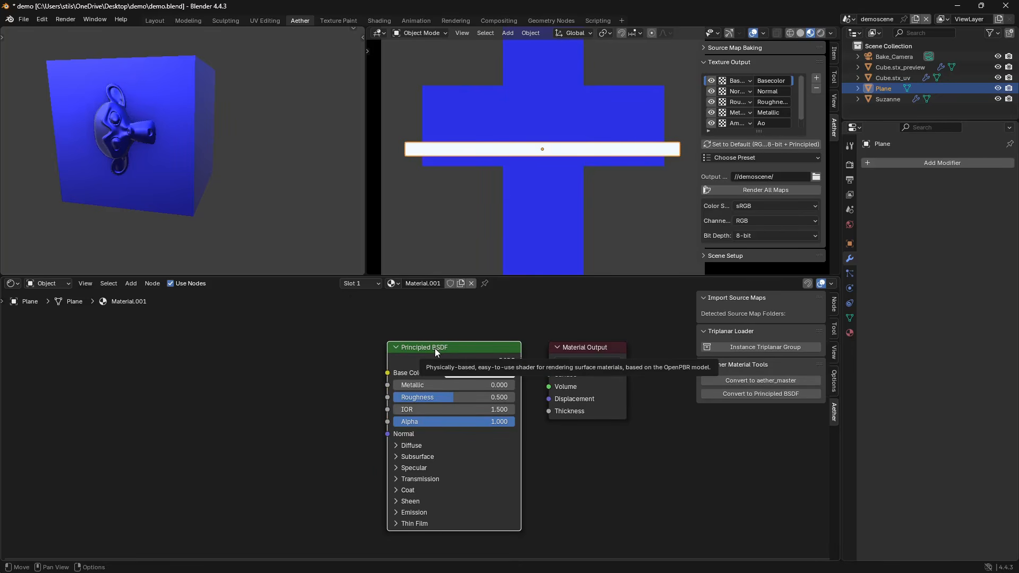
pyautogui.click(749, 381)
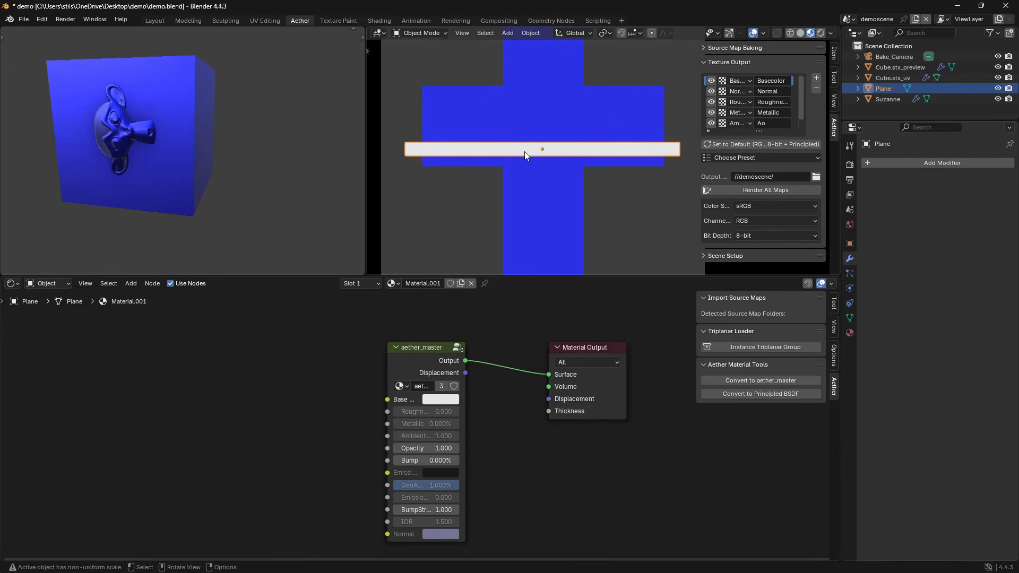
# Render all maps and check the white strip on the preview cube.
pyautogui.moveTo(227, 134); pyautogui.dragTo(225, 170, button='middle')
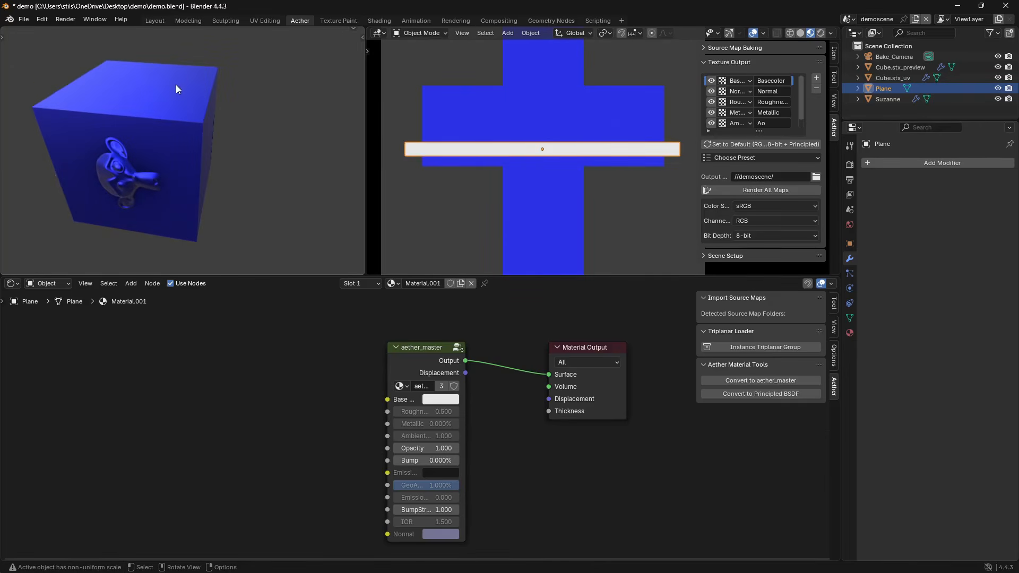
pyautogui.moveTo(168, 219); pyautogui.dragTo(177, 169, button='middle')
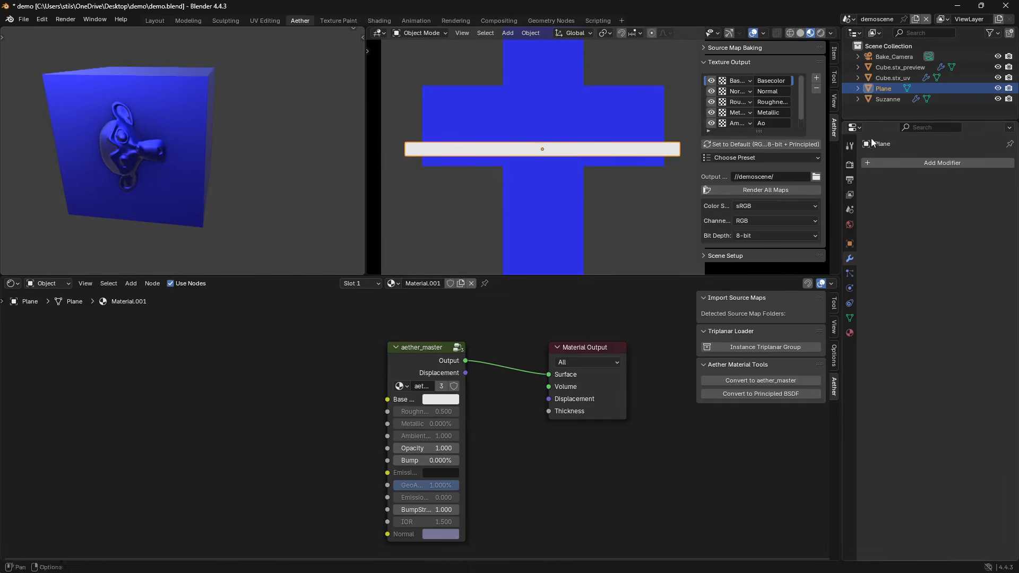
pyautogui.click(777, 190)
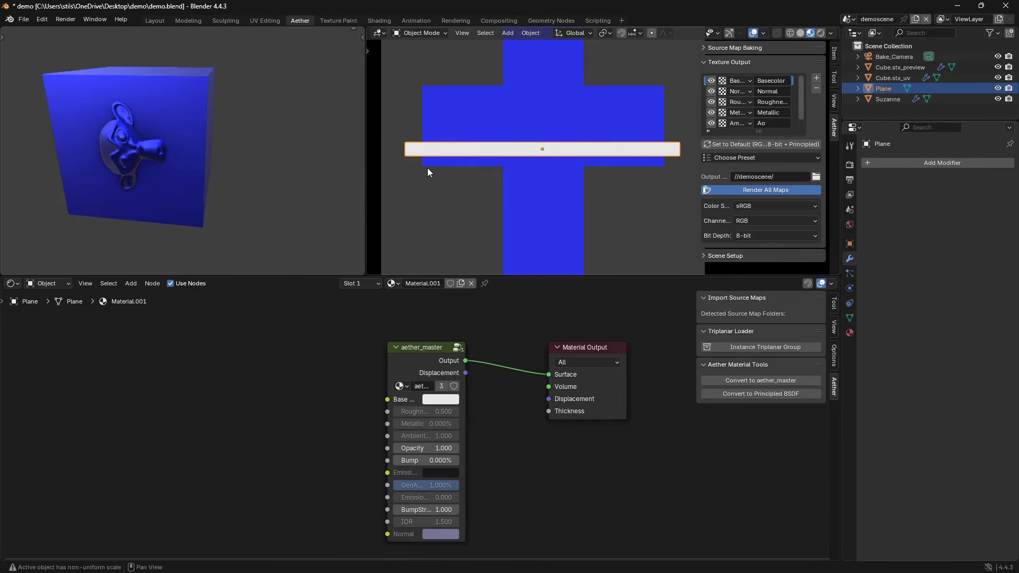
pyautogui.moveTo(143, 93); pyautogui.dragTo(160, 134, button='middle')
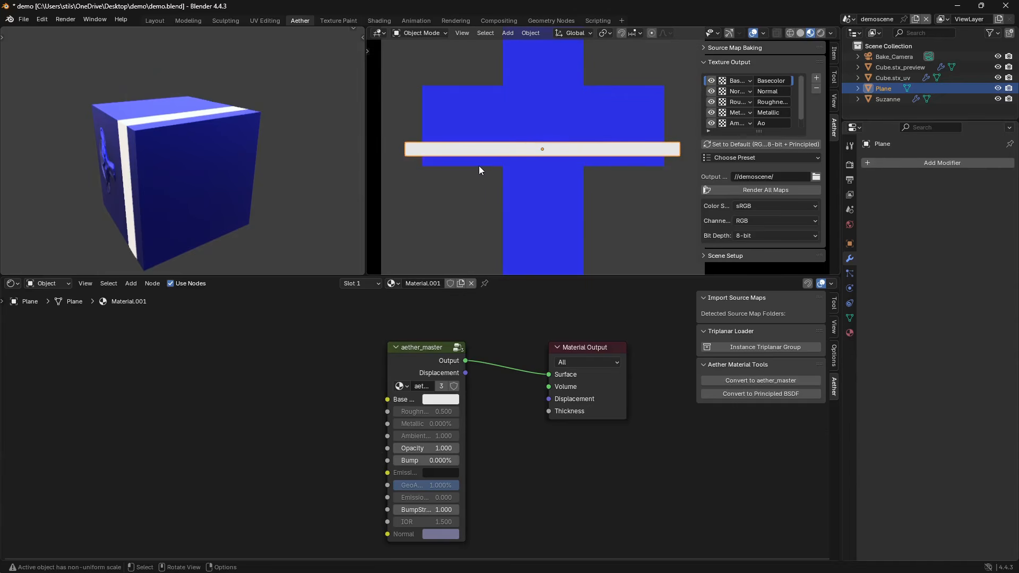
# Extrude the strip's face upward about 0.042 m along Z to form a solid bar.
pyautogui.scroll(3, 507, 193)
pyautogui.keyDown('shift'); pyautogui.scroll(2, 495, 186); pyautogui.keyUp('shift')
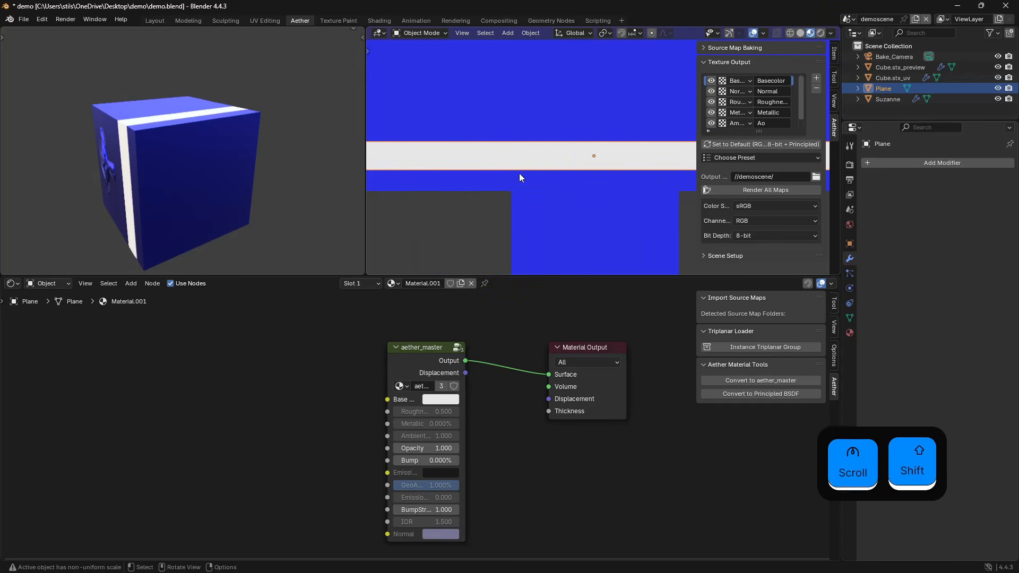
pyautogui.scroll(-8, 519, 171)
pyautogui.press('/')
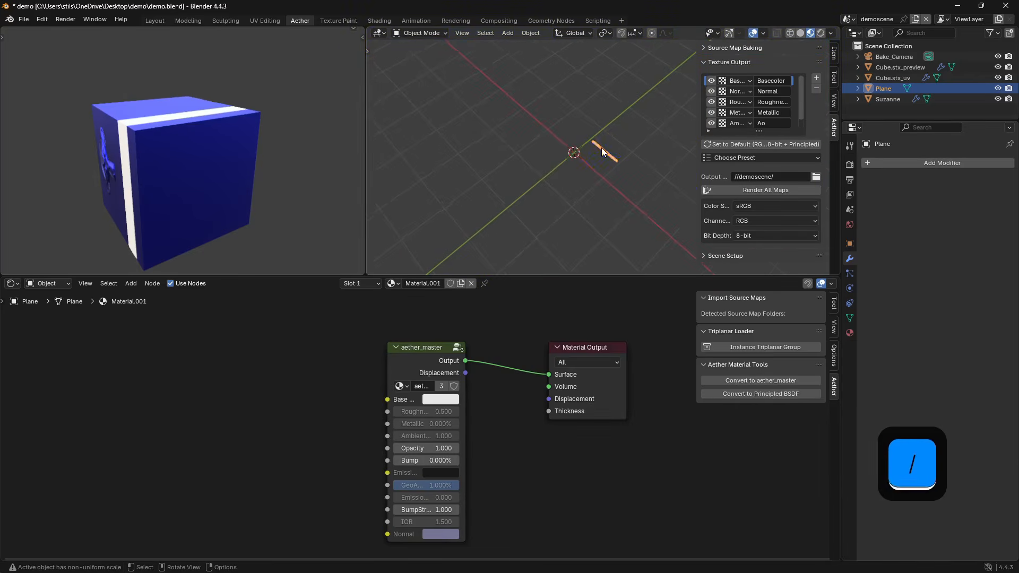
pyautogui.press('/')
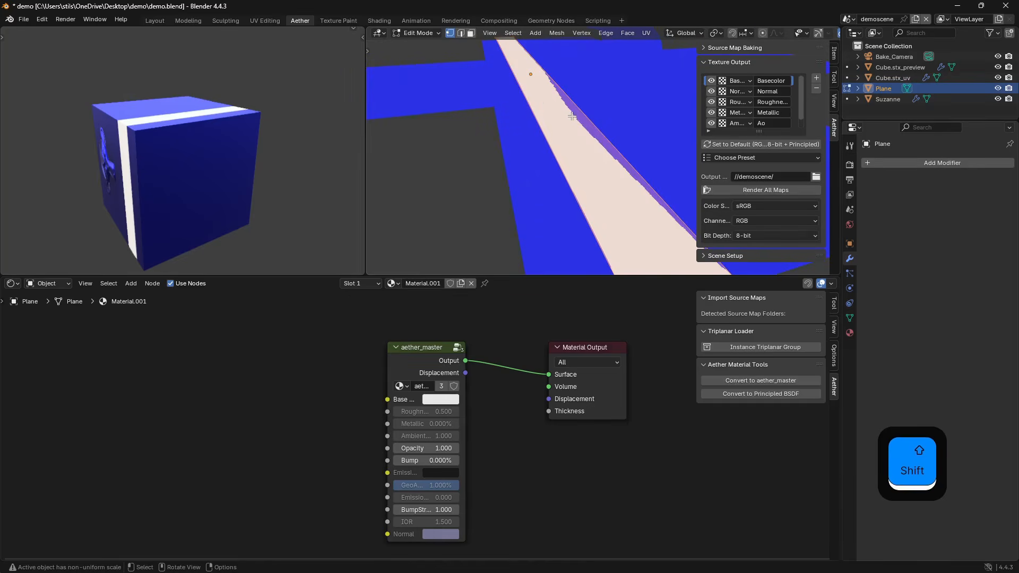
pyautogui.press('e')
pyautogui.press('g')
pyautogui.press('z')
pyautogui.click(577, 86)
pyautogui.scroll(-2, 579, 92)
pyautogui.scroll(-3, 579, 92)
pyautogui.keyDown('shift'); pyautogui.moveTo(580, 91); pyautogui.dragTo(578, 121, button='middle'); pyautogui.keyUp('shift')
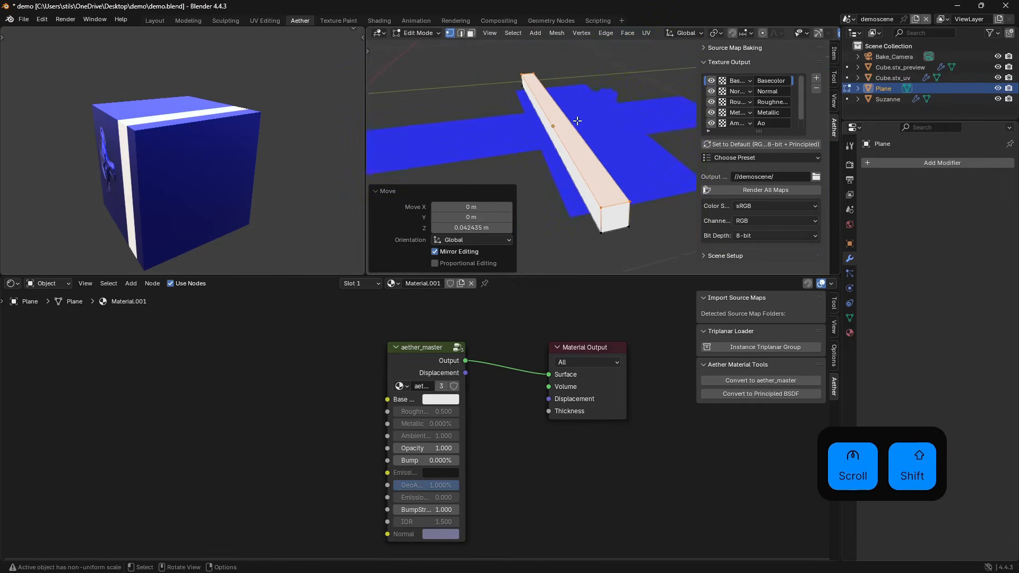
# Bevel the bar's long top edges about 0.46 m wide with 4 segments, and return to Object Mode.
pyautogui.scroll(4, 578, 122)
pyautogui.scroll(-2, 578, 123)
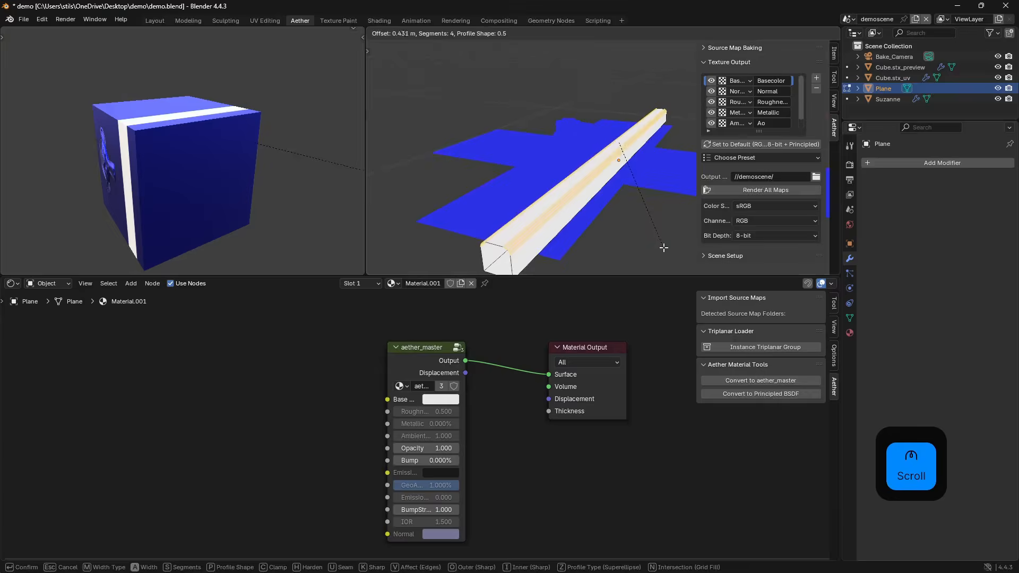
pyautogui.click(663, 247)
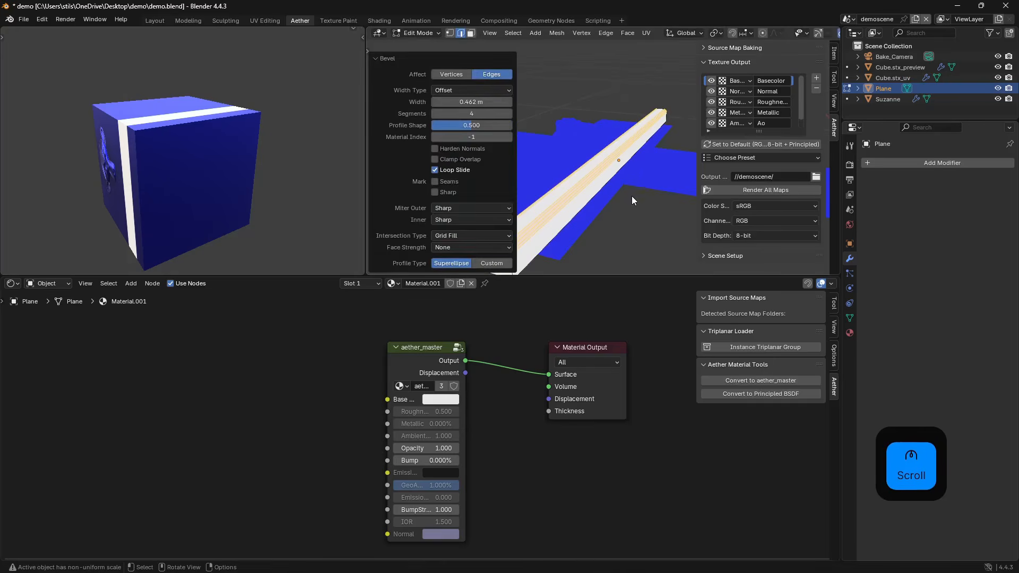
pyautogui.press('Tab')
# Preview the Normal output and flatten the beveled bar along Z to about 0.5 of its height.
pyautogui.moveTo(629, 157); pyautogui.dragTo(566, 174, button='middle')
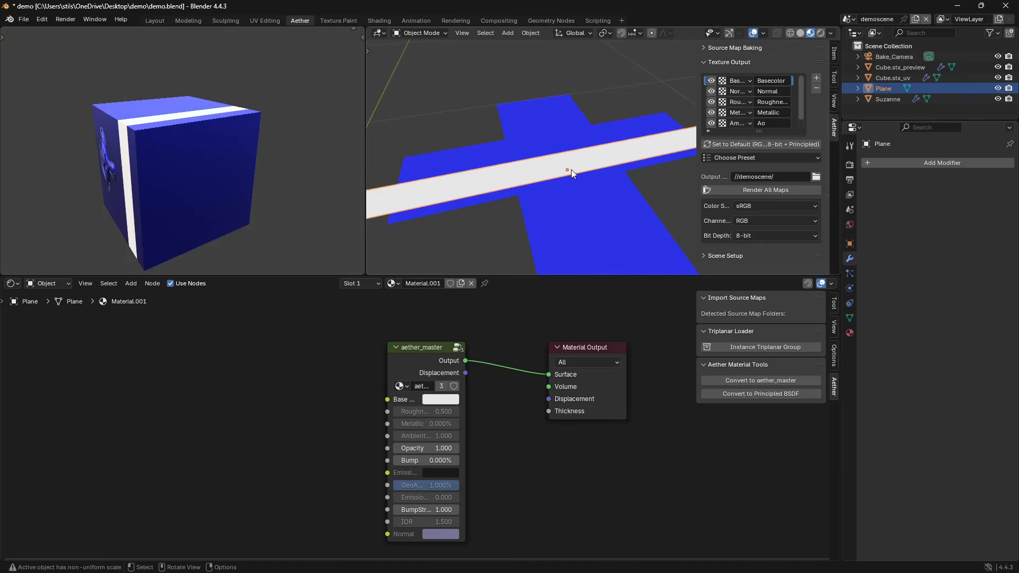
pyautogui.click(737, 92)
pyautogui.moveTo(549, 207); pyautogui.dragTo(556, 157, button='middle')
pyautogui.scroll(3, 555, 158)
pyautogui.keyDown('shift'); pyautogui.scroll(-3, 555, 157); pyautogui.keyUp('shift')
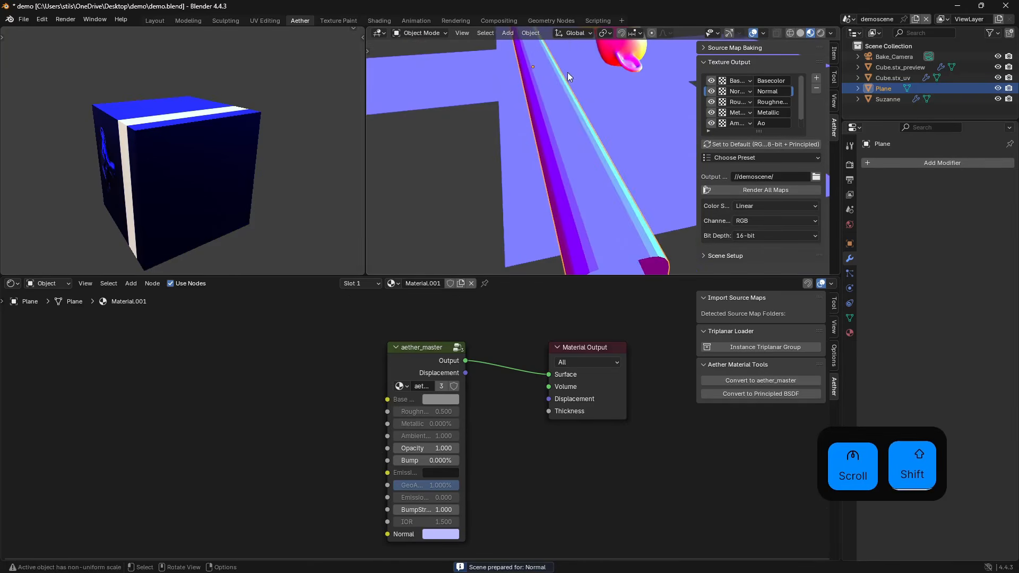
pyautogui.press('s')
pyautogui.press('z')
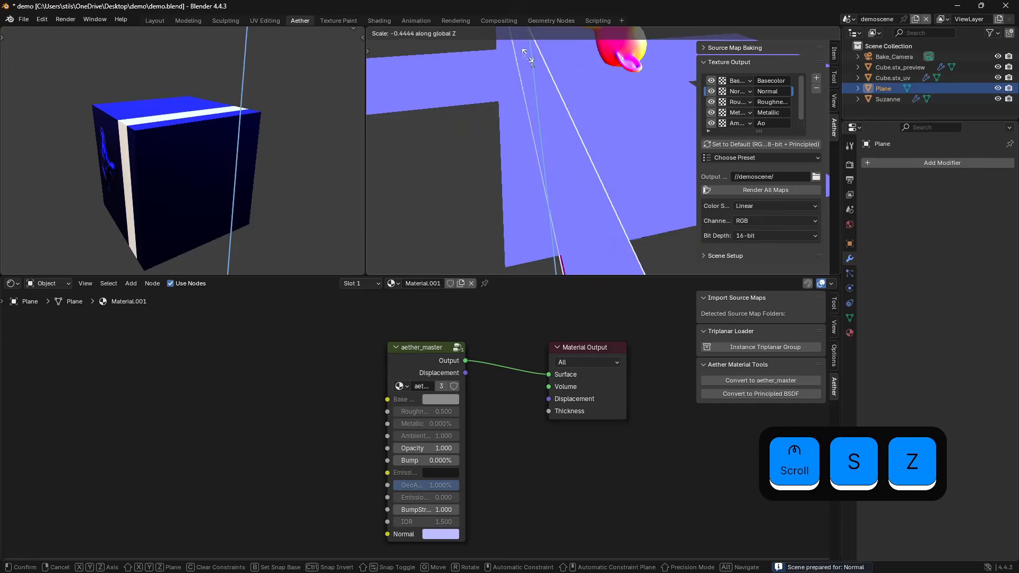
pyautogui.click(525, 113)
pyautogui.keyDown('shift'); pyautogui.scroll(-2, 545, 148); pyautogui.keyUp('shift')
pyautogui.keyDown('shift'); pyautogui.scroll(-3, 545, 147); pyautogui.keyUp('shift')
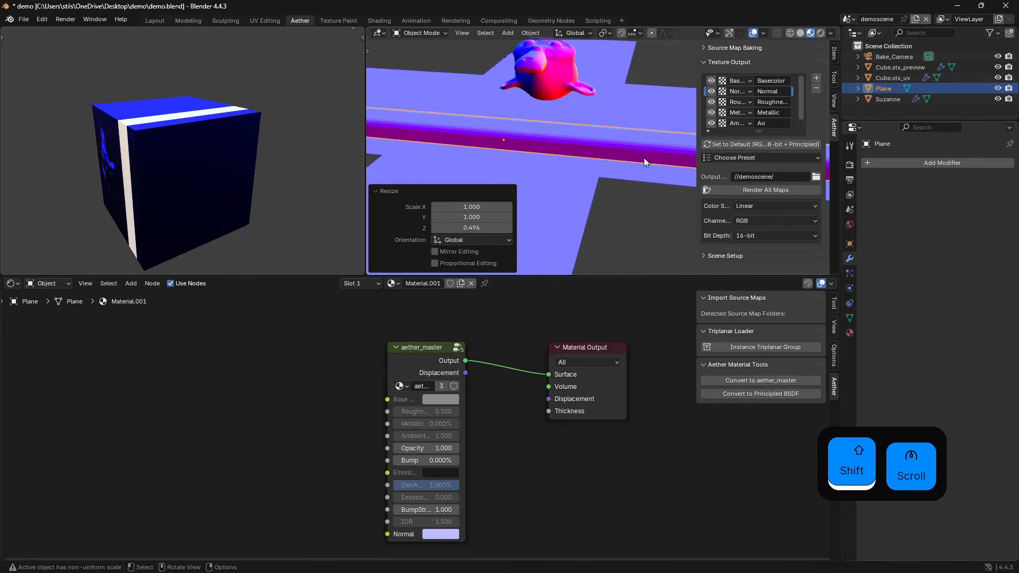
# Lengthen the bar along X past the ends of the horizontal arm, finishing with a scale factor of about 1.5.
pyautogui.press('s')
pyautogui.press('x')
pyautogui.click(598, 157)
pyautogui.scroll(-1, 598, 157)
pyautogui.scroll(-1, 598, 157)
pyautogui.keyDown('shift'); pyautogui.moveTo(599, 157); pyautogui.dragTo(584, 255, button='middle'); pyautogui.keyUp('shift')
pyautogui.press('s')
pyautogui.press('x')
pyautogui.click(607, 170)
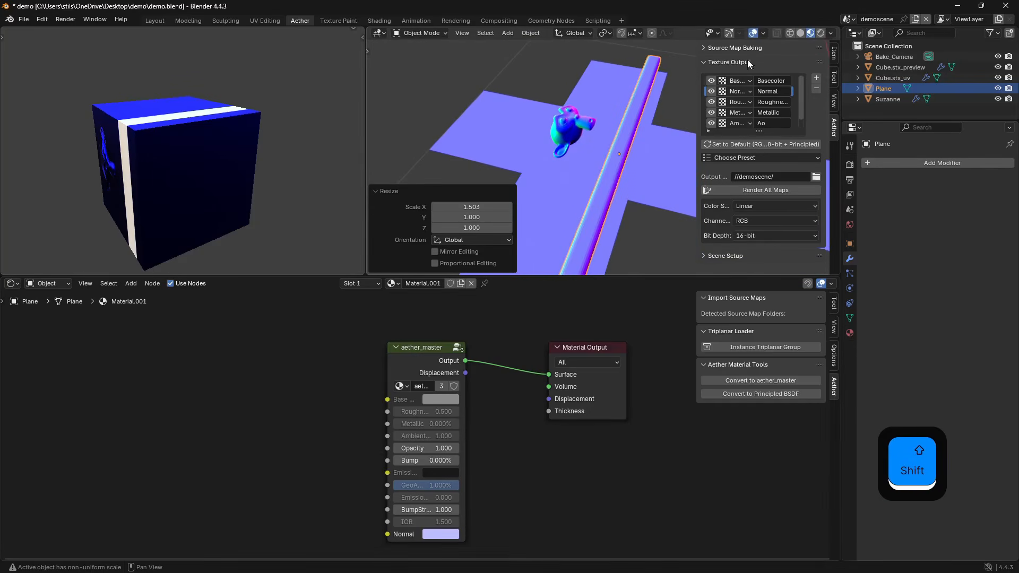
# Preview the Basecolor output, set the bar material's Metallic to 1, and darken its base color to light grey.
pyautogui.click(717, 81)
pyautogui.click(429, 426)
pyautogui.write('1')
pyautogui.press('Return')
pyautogui.click(436, 400)
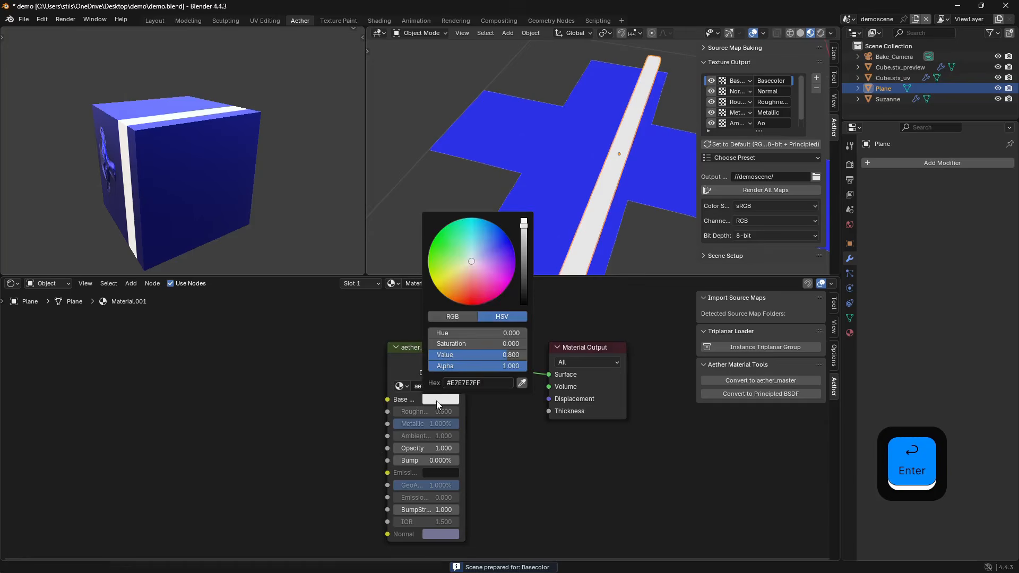
pyautogui.moveTo(524, 219); pyautogui.dragTo(526, 248)
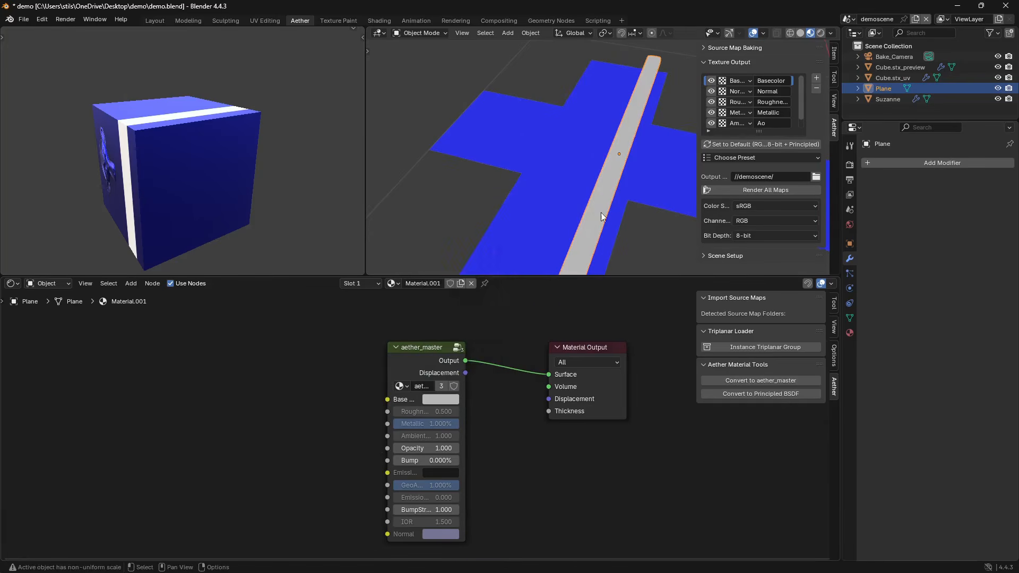
# Set the texture output to the RGBA, sRGB, 8-bit Principled default and inspect the shaded metallic bar.
pyautogui.moveTo(616, 151); pyautogui.dragTo(685, 146, button='middle')
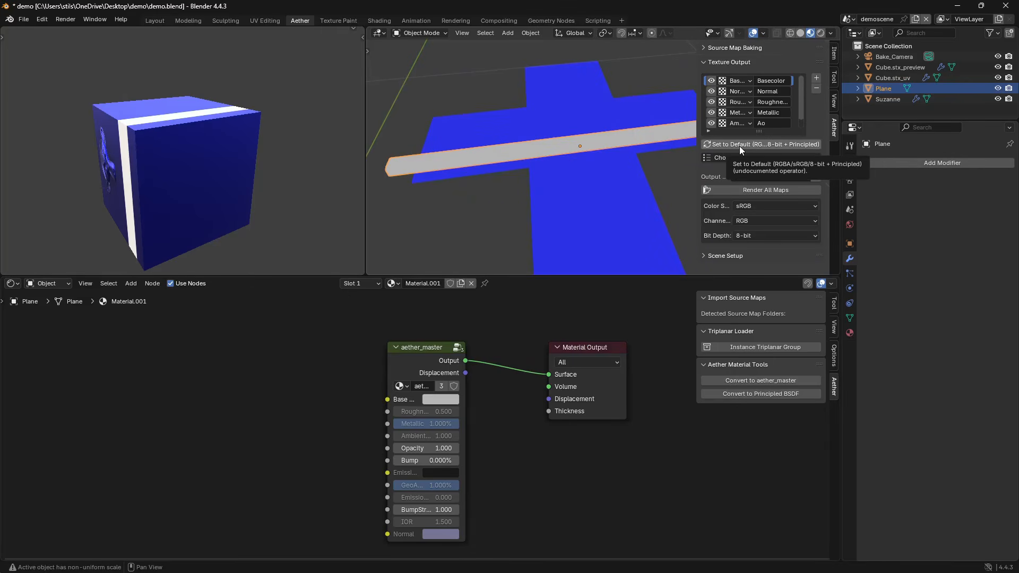
pyautogui.click(740, 146)
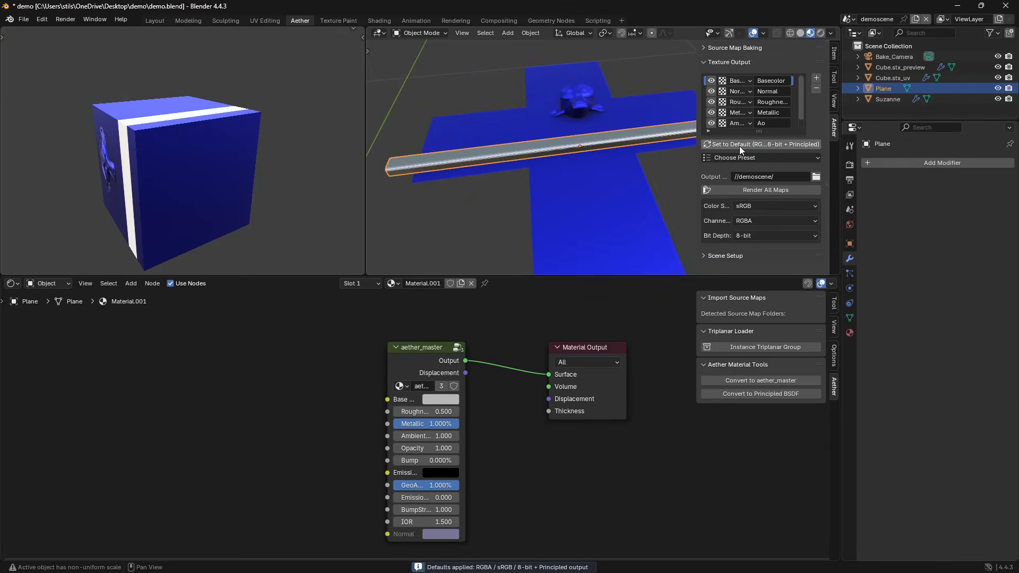
pyautogui.moveTo(601, 94); pyautogui.dragTo(508, 91, button='middle')
pyautogui.moveTo(633, 78); pyautogui.dragTo(648, 145, button='middle')
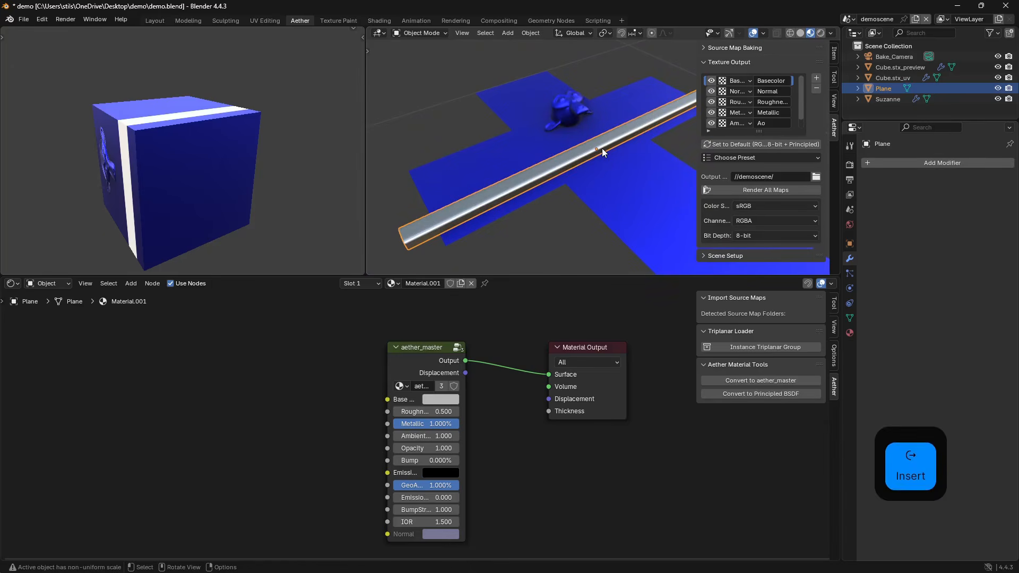
# Compare the Normal, Roughness and Metallic outputs from the top view, and return to the Basecolor preview.
pyautogui.press('KP_7')
pyautogui.scroll(-2, 603, 149)
pyautogui.keyDown('shift'); pyautogui.scroll(2, 613, 144); pyautogui.keyUp('shift')
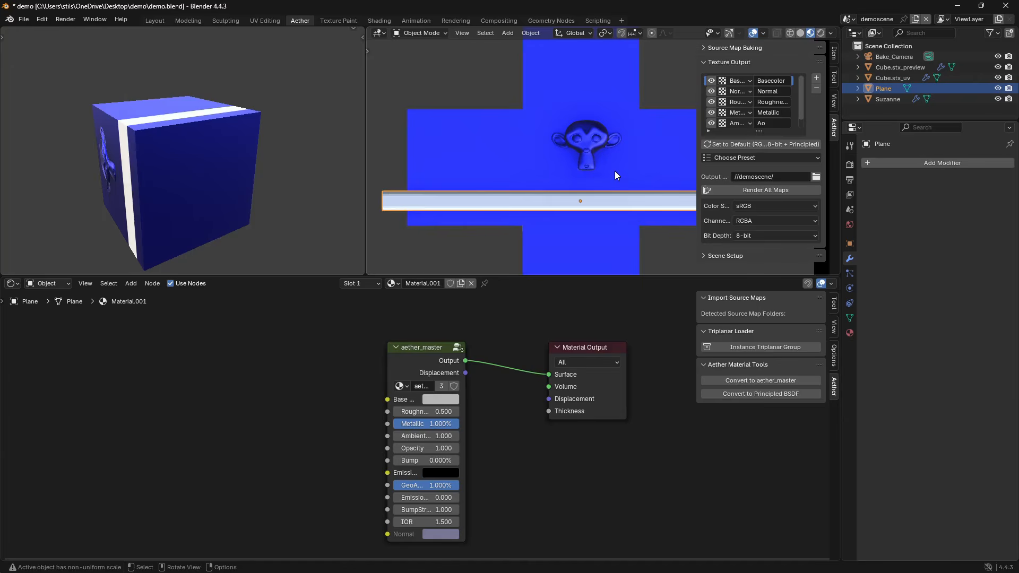
pyautogui.click(711, 92)
pyautogui.click(711, 102)
pyautogui.click(712, 113)
pyautogui.click(712, 102)
pyautogui.click(712, 80)
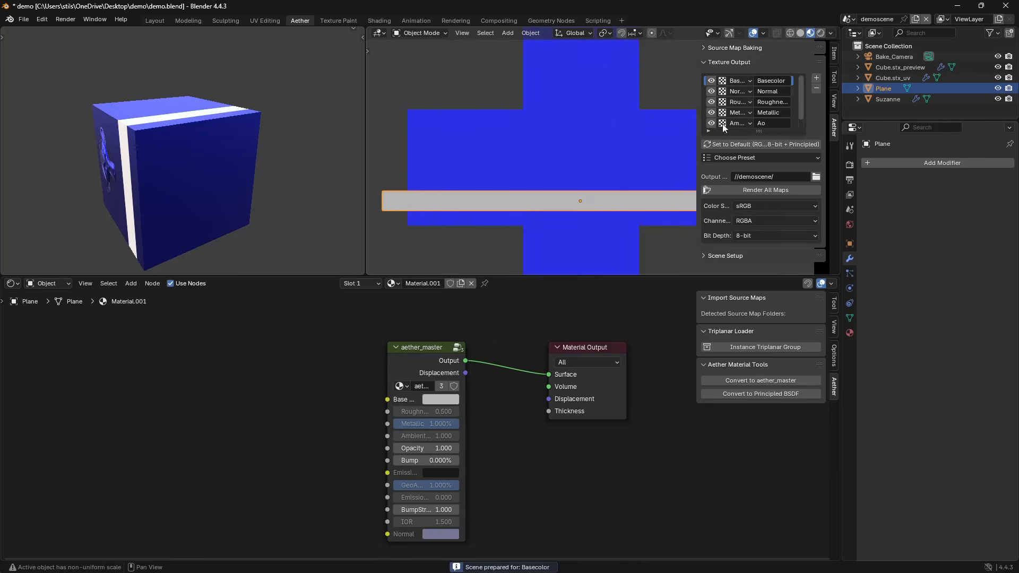
# Render all maps again and inspect the metallic bar relief on the preview cube.
pyautogui.click(762, 190)
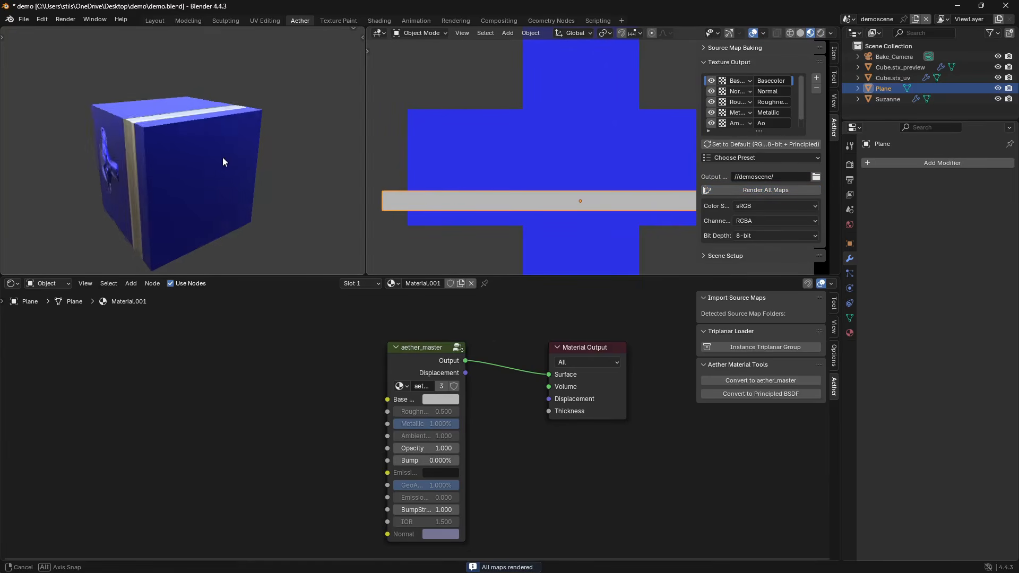
pyautogui.scroll(5, 252, 148)
pyautogui.moveTo(244, 148)
pyautogui.mouseDown(button='middle')
pyautogui.moveTo(223, 180)
pyautogui.moveTo(231, 134)
pyautogui.moveTo(213, 102)
pyautogui.moveTo(269, 86)
pyautogui.moveTo(237, 40)
pyautogui.moveTo(197, 141)
pyautogui.moveTo(67, 153)
pyautogui.moveTo(38, 113)
pyautogui.moveTo(212, 119)
pyautogui.moveTo(212, 88)
pyautogui.moveTo(173, 66)
pyautogui.moveTo(181, 171)
pyautogui.moveTo(229, 153)
pyautogui.mouseUp(button='middle')
pyautogui.scroll(-3, 222, 180)
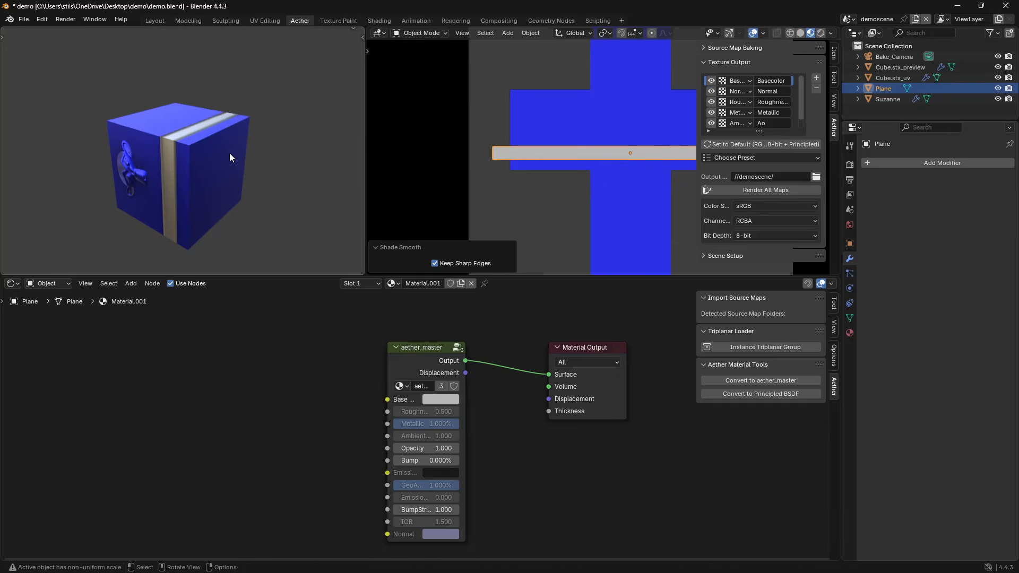
# Switch from demoscene to the original Scene and move the cube about -9.68 m along X.
pyautogui.click(847, 20)
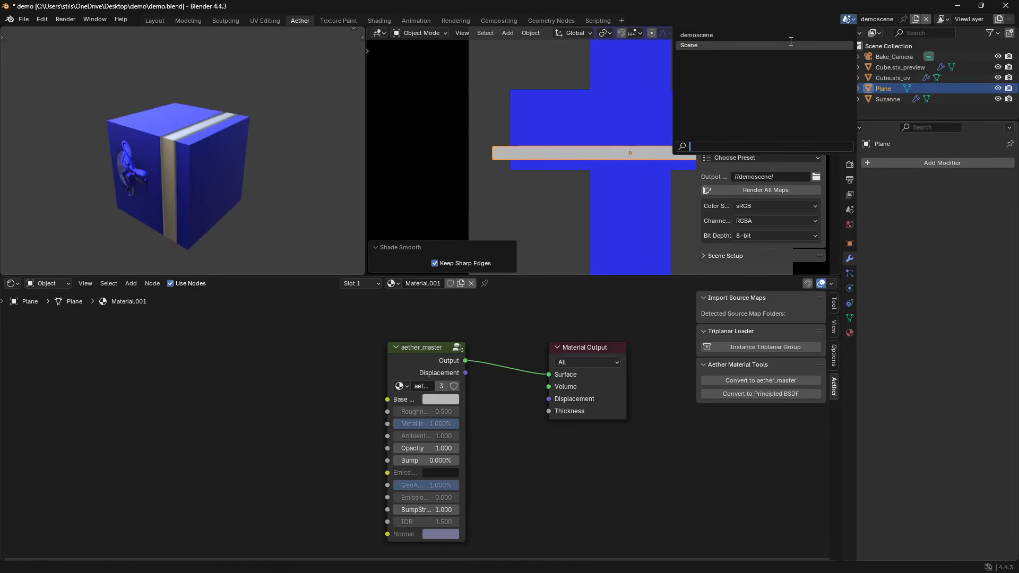
pyautogui.click(789, 44)
pyautogui.scroll(-6, 569, 171)
pyautogui.moveTo(672, 206); pyautogui.dragTo(651, 168, button='middle')
pyautogui.press('g')
pyautogui.press('x')
pyautogui.click(527, 165)
# Add a 2 m monkey mesh at the world origin of the original Scene.
pyautogui.hotkey('shift', 'a')
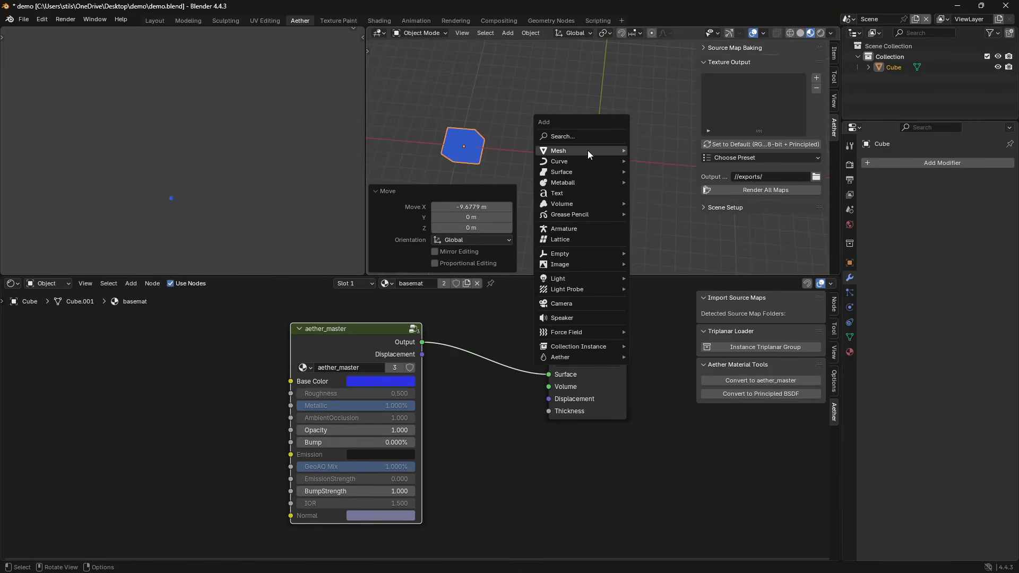
pyautogui.moveTo(588, 151)
pyautogui.click(668, 249)
pyautogui.scroll(4, 616, 141)
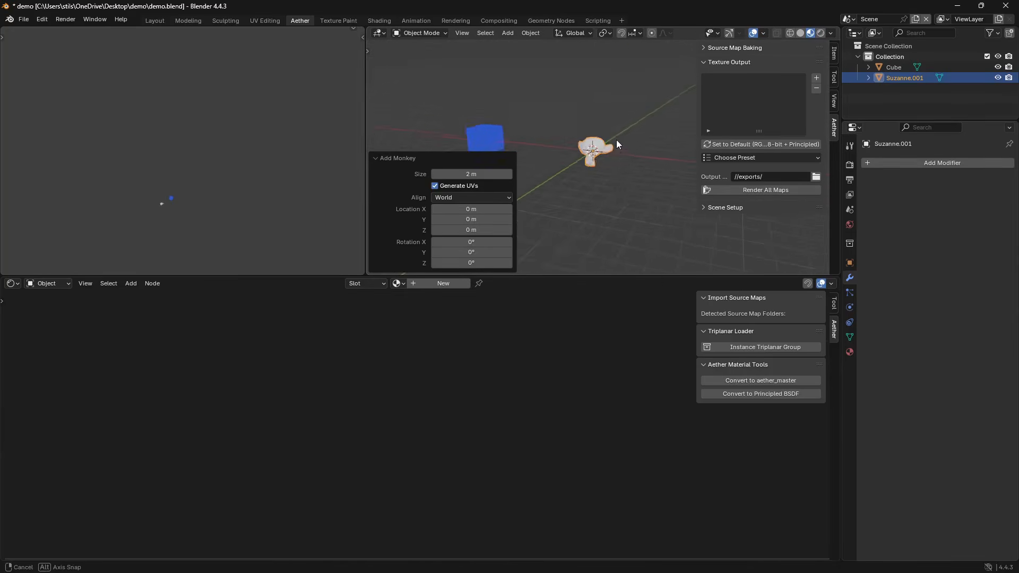
pyautogui.scroll(3, 603, 150)
pyautogui.keyDown('shift'); pyautogui.scroll(-2, 644, 130); pyautogui.keyUp('shift')
# Add and apply a Catmull-Clark Subdivision modifier with viewport level 1 on the monkey, and shade it smooth.
pyautogui.click(928, 162)
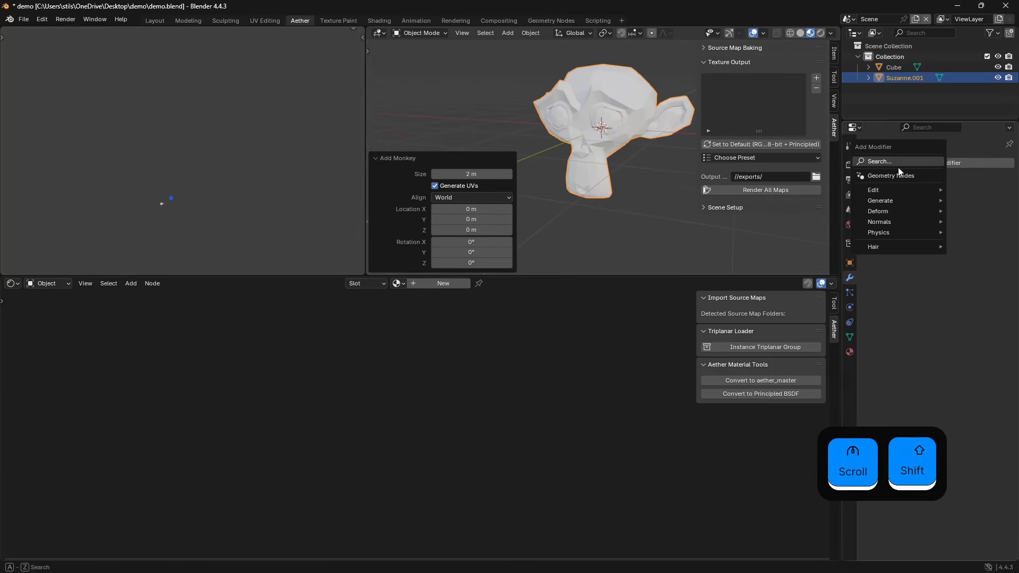
pyautogui.moveTo(881, 201)
pyautogui.click(865, 177)
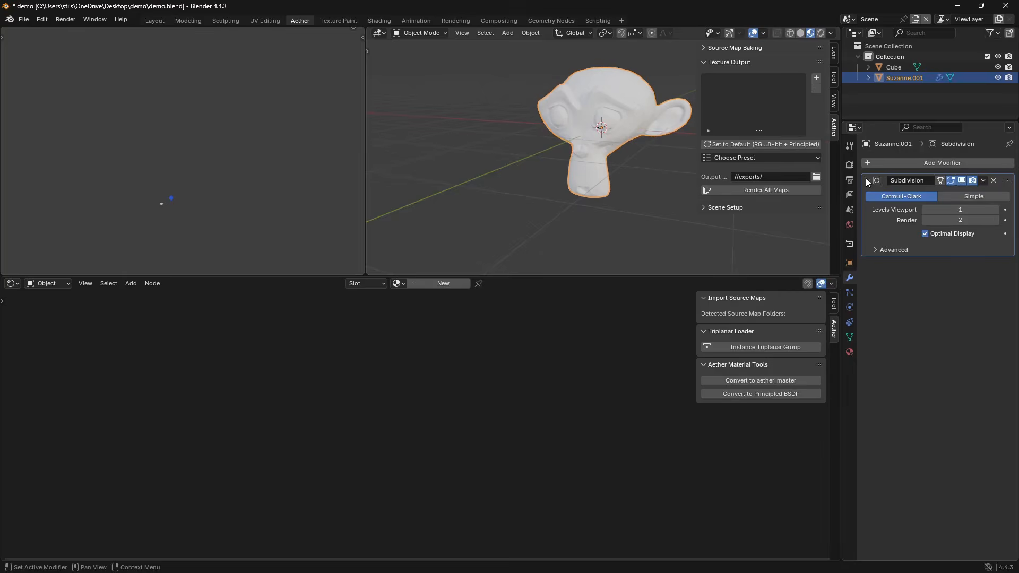
pyautogui.click(984, 181)
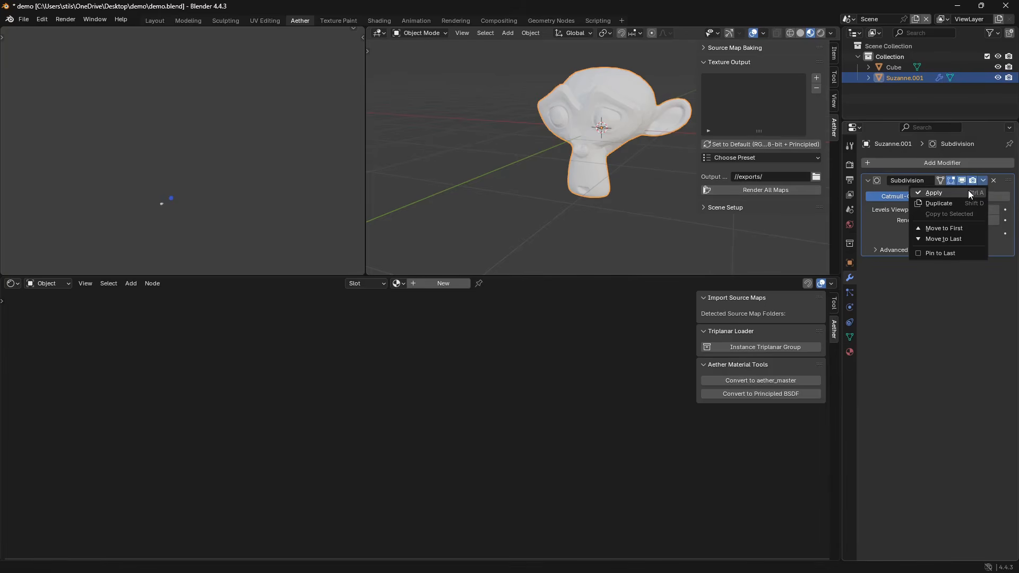
pyautogui.click(968, 191)
pyautogui.click(528, 33)
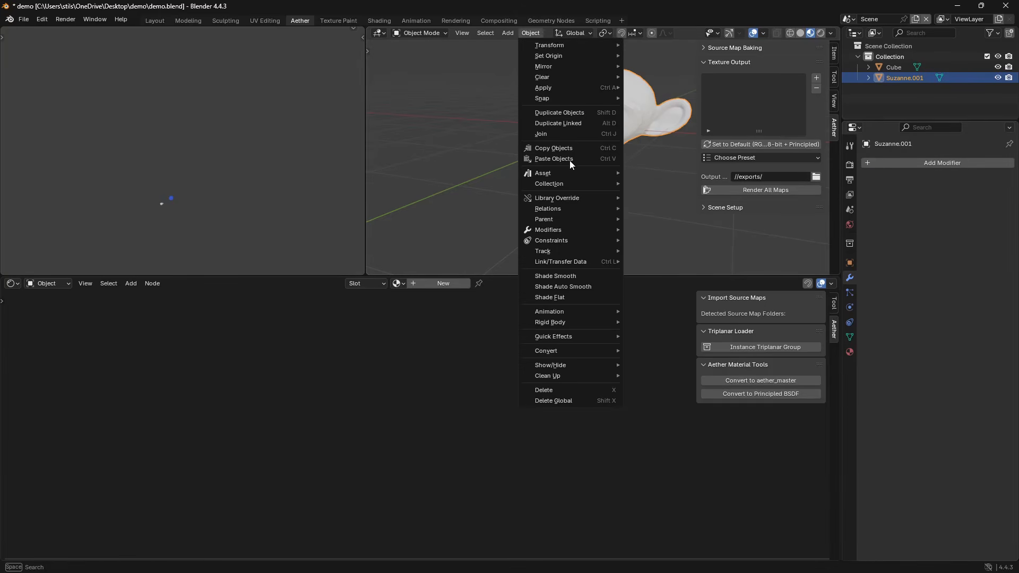
pyautogui.click(565, 276)
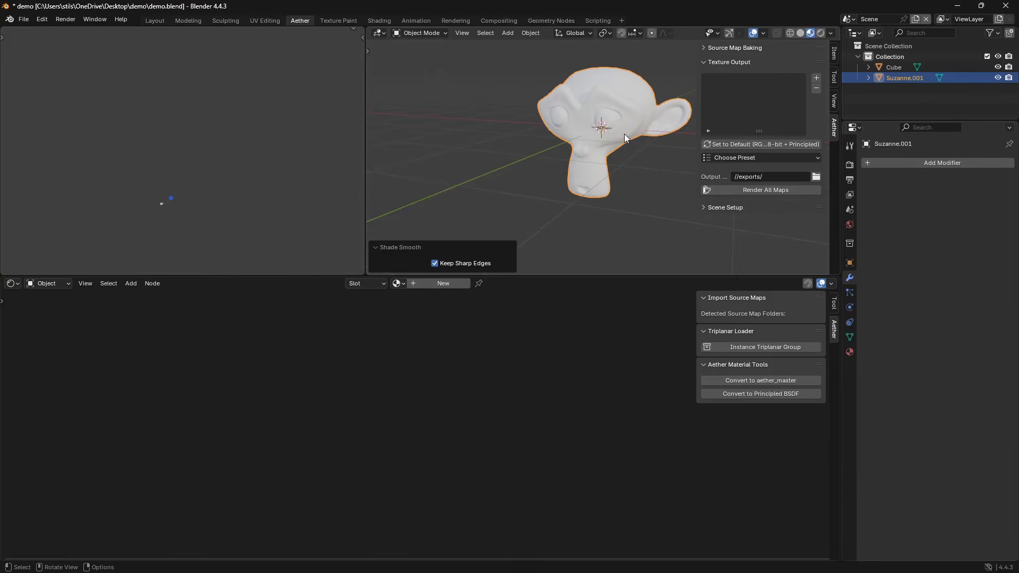
# Choose Suzanne.001 as the target mesh in the Aether scene setup.
pyautogui.scroll(-3, 615, 154)
pyautogui.scroll(3, 612, 158)
pyautogui.keyDown('shift'); pyautogui.moveTo(616, 152); pyautogui.dragTo(632, 180, button='middle'); pyautogui.keyUp('shift')
pyautogui.click(706, 61)
pyautogui.click(708, 80)
pyautogui.click(765, 119)
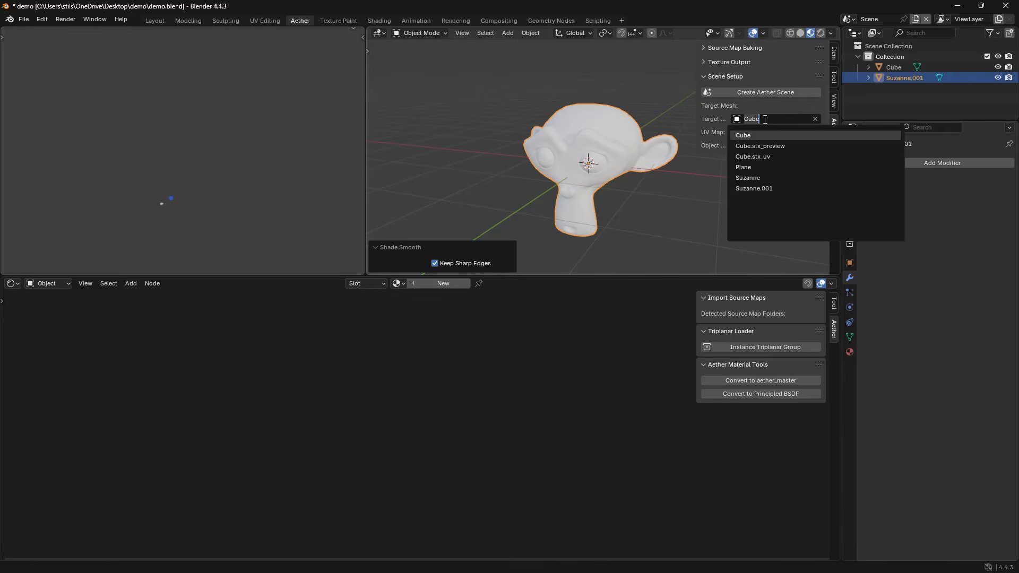
pyautogui.click(778, 189)
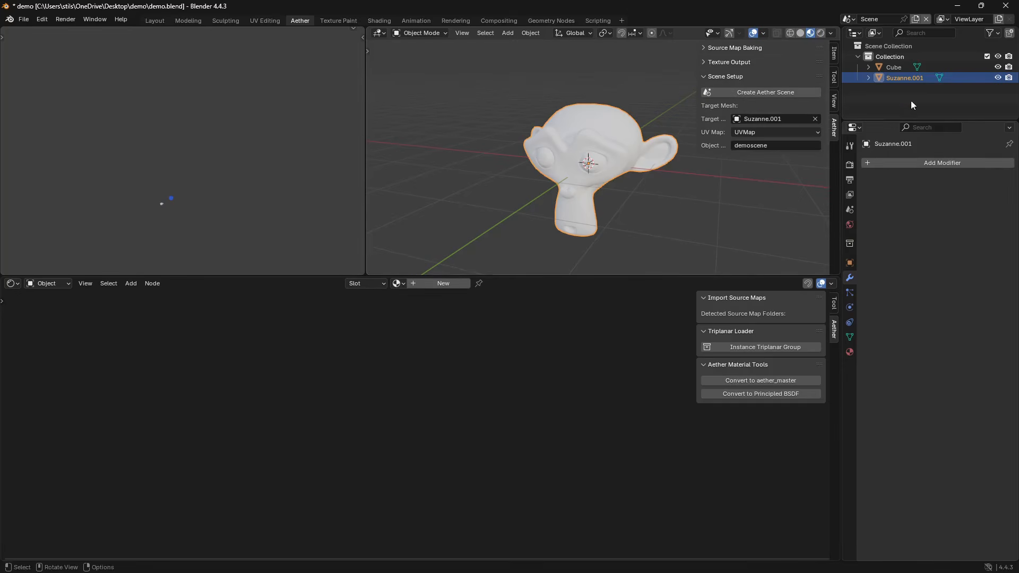
# Rename the Suzanne.001 object to monkey.
pyautogui.doubleClick(904, 78)
pyautogui.press('BackSpace')
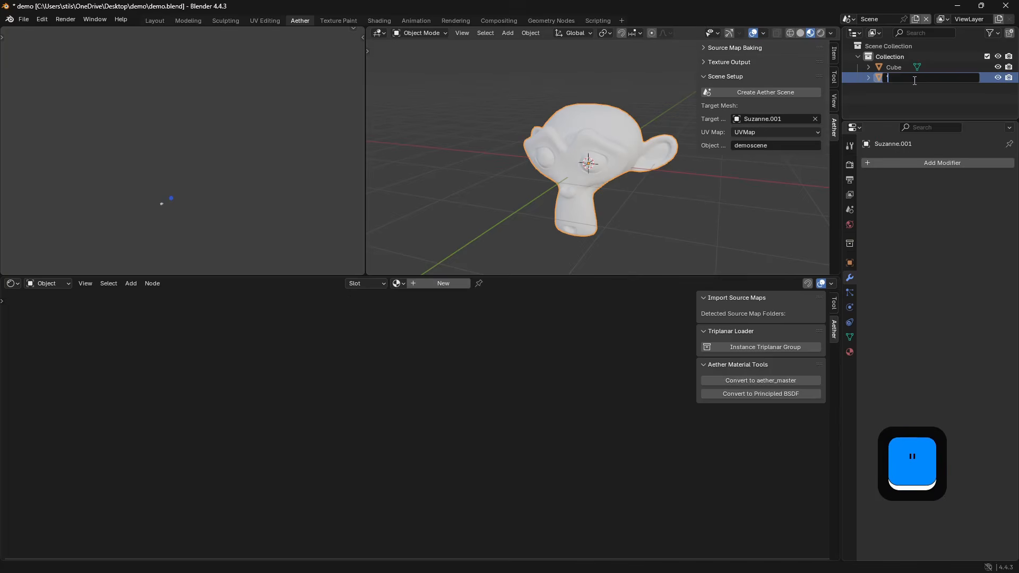
pyautogui.write('monkey')
pyautogui.press('Return')
# Set the Aether object name to demo2 and create the Aether scene for the monkey.
pyautogui.click(788, 145)
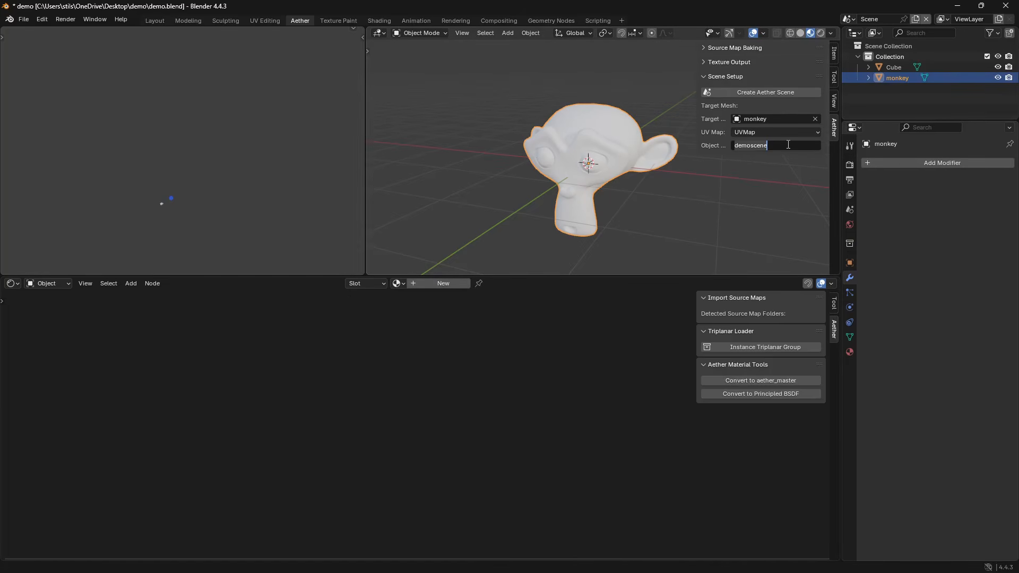
pyautogui.write('demo2')
pyautogui.press('Return')
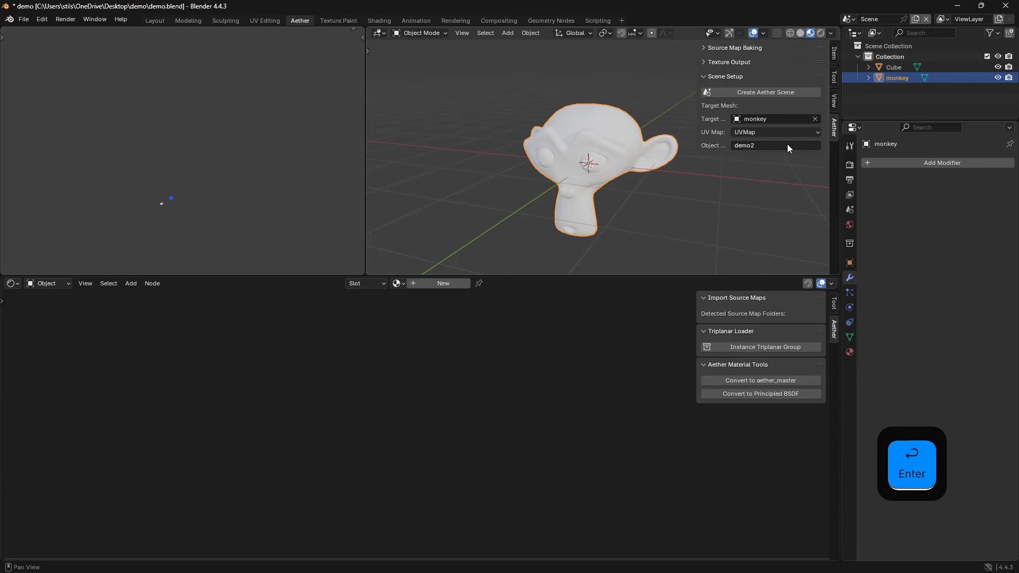
pyautogui.click(724, 93)
pyautogui.keyDown('shift'); pyautogui.scroll(-3, 657, 229); pyautogui.keyUp('shift')
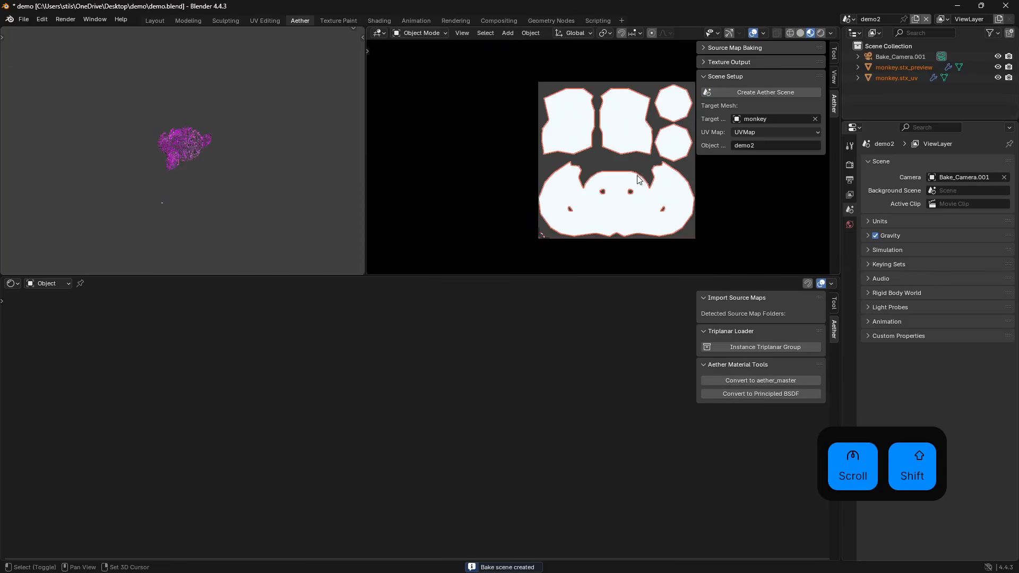
# Give the flattened mesh monkey.stx_uv a new material and convert it to aether_master.
pyautogui.click(657, 229)
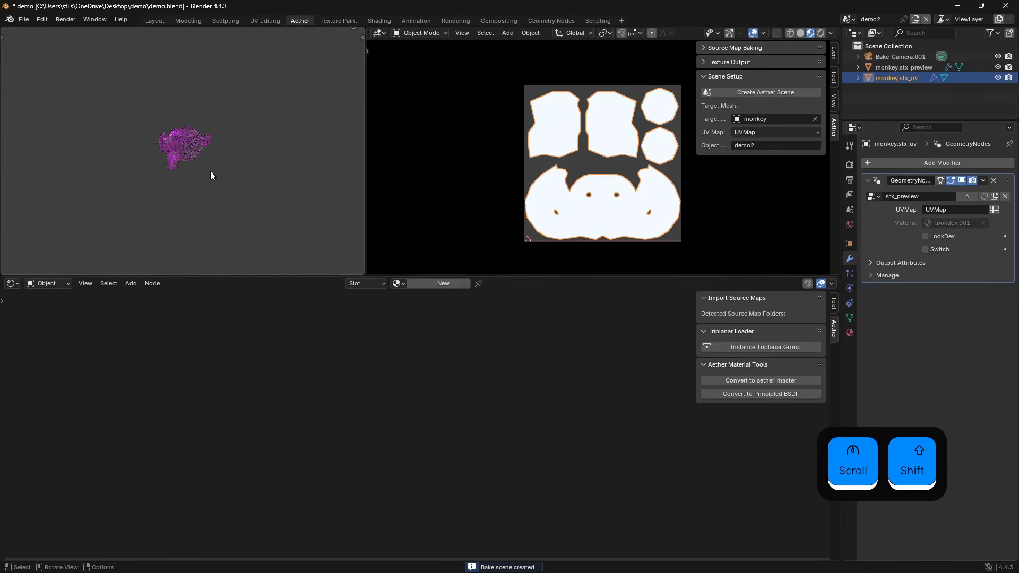
pyautogui.moveTo(207, 176); pyautogui.dragTo(335, 139, button='middle')
pyautogui.scroll(4, 183, 195)
pyautogui.moveTo(182, 194); pyautogui.dragTo(224, 148, button='middle')
pyautogui.scroll(2, 290, 196)
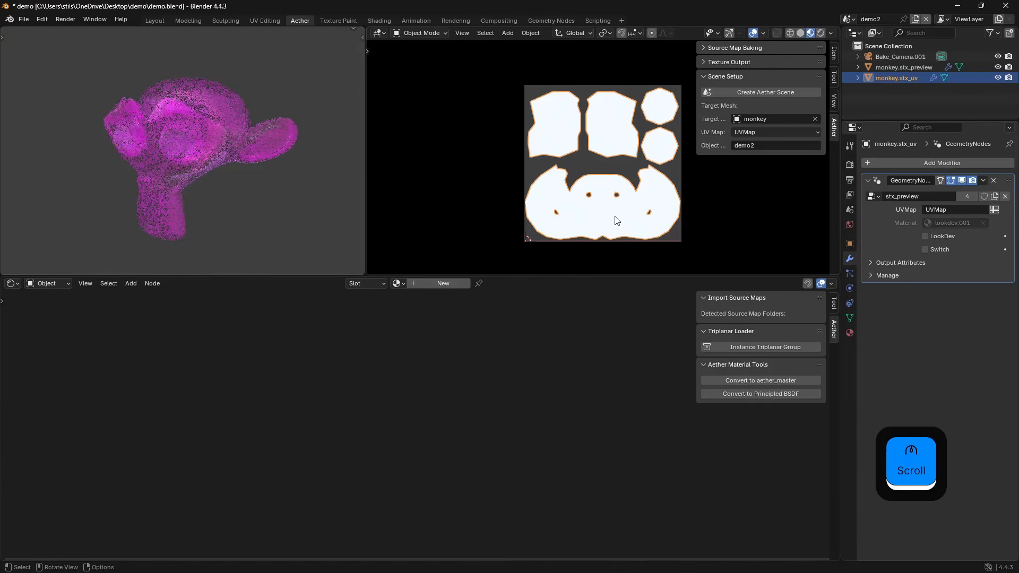
pyautogui.click(429, 283)
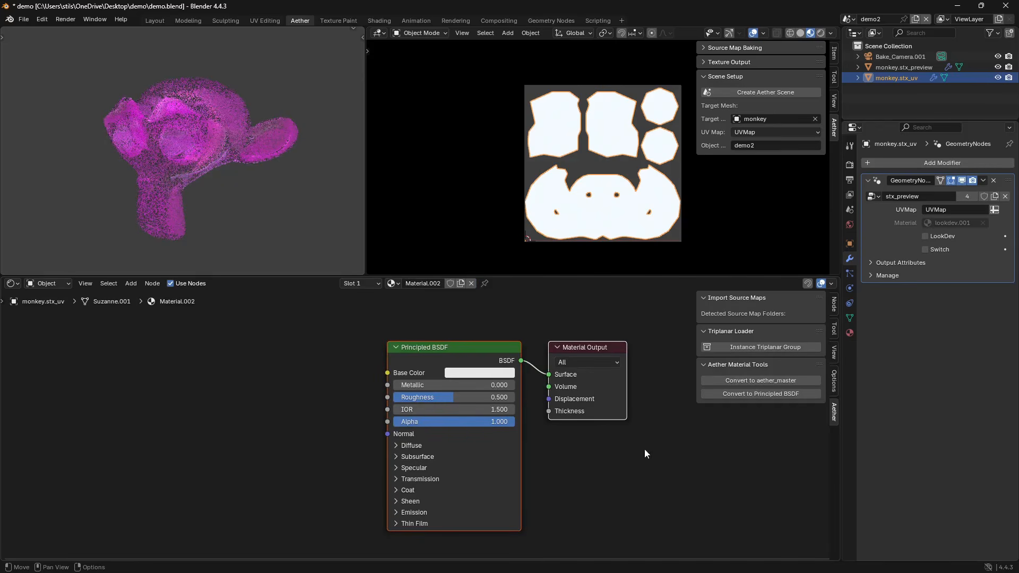
pyautogui.click(789, 381)
pyautogui.click(473, 425)
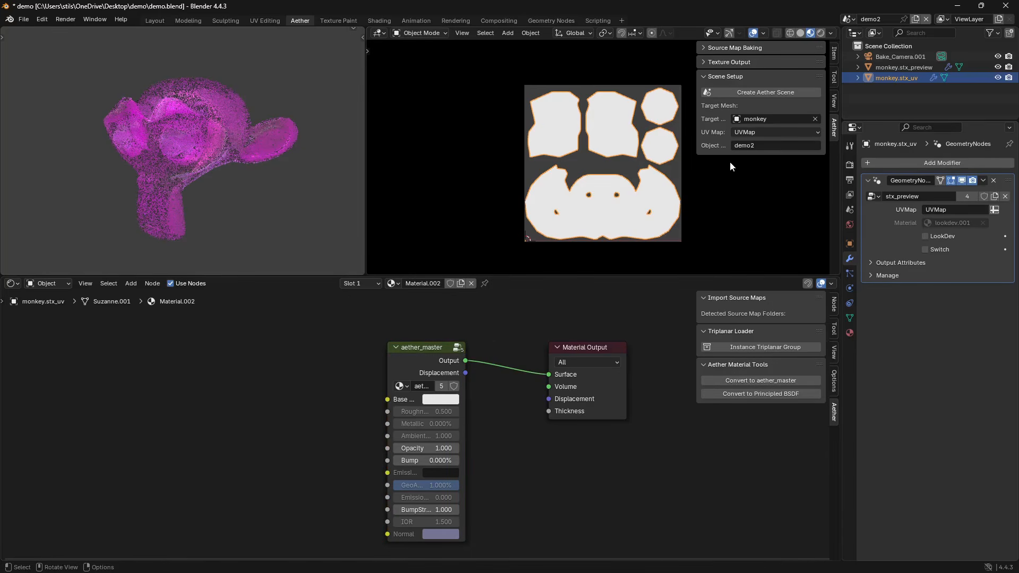
# Load a texture output preset with Basecolor, Normal, Roughness, Metallic and Ao maps, and render all maps for the monkey.
pyautogui.click(703, 63)
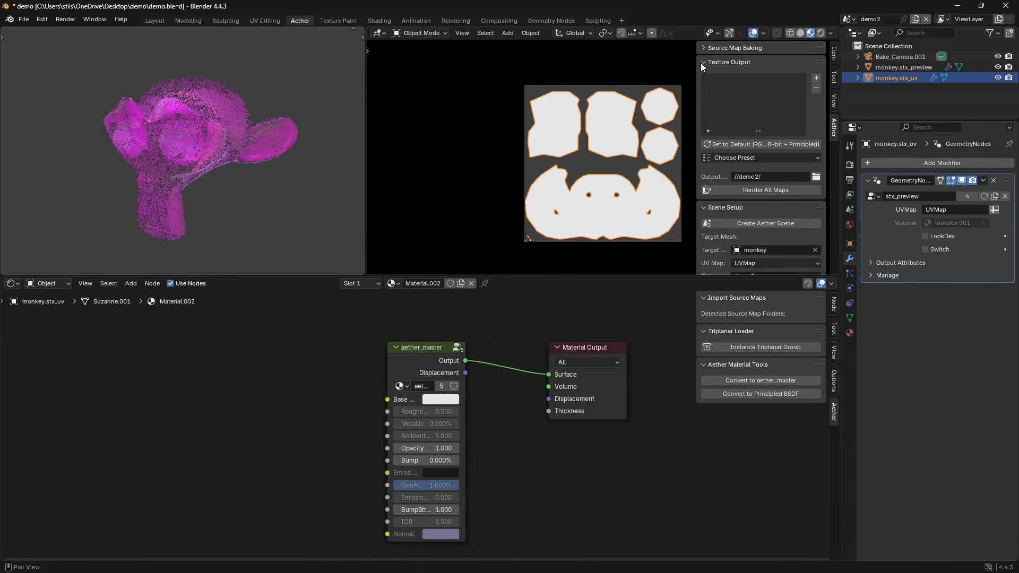
pyautogui.click(756, 158)
pyautogui.click(759, 170)
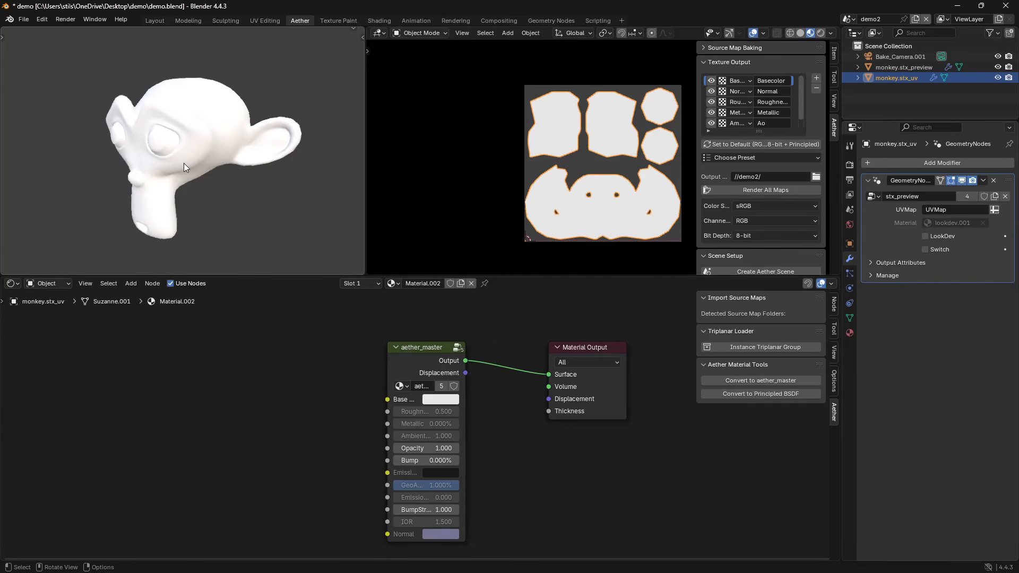
# Add an Image Texture node beside the aether_master node in the monkey's material.
pyautogui.moveTo(234, 373); pyautogui.dragTo(303, 354, button='middle')
pyautogui.hotkey('shift', 'a')
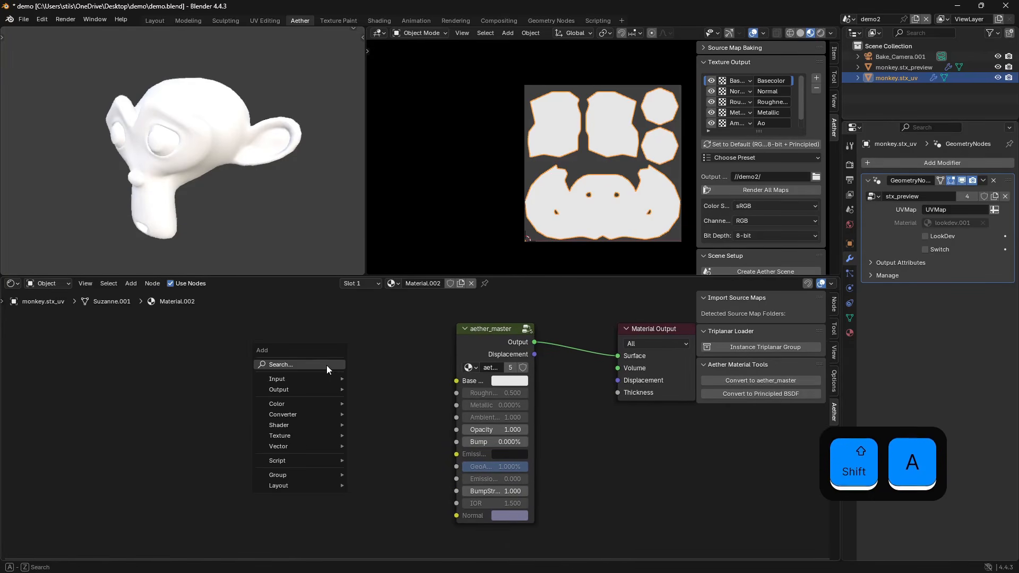
pyautogui.click(327, 365)
pyautogui.write('im')
pyautogui.press('Return')
pyautogui.click(224, 353)
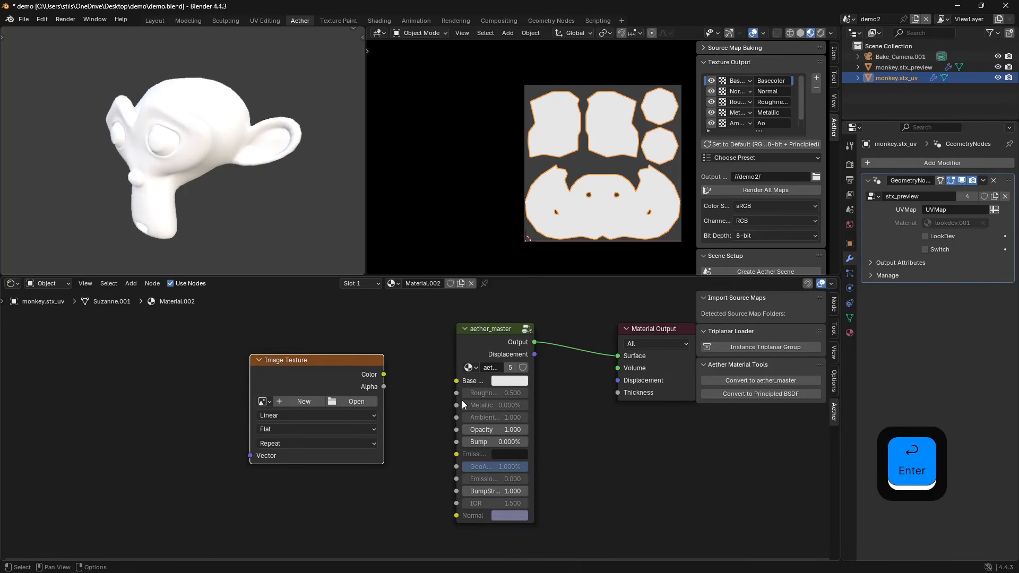
# Load scratches0.png into the Image Texture node and connect its Color output to the aether_master Base Color.
pyautogui.moveTo(211, 171)
pyautogui.mouseDown(button='middle')
pyautogui.moveTo(205, 196)
pyautogui.moveTo(198, 164)
pyautogui.mouseUp(button='middle')
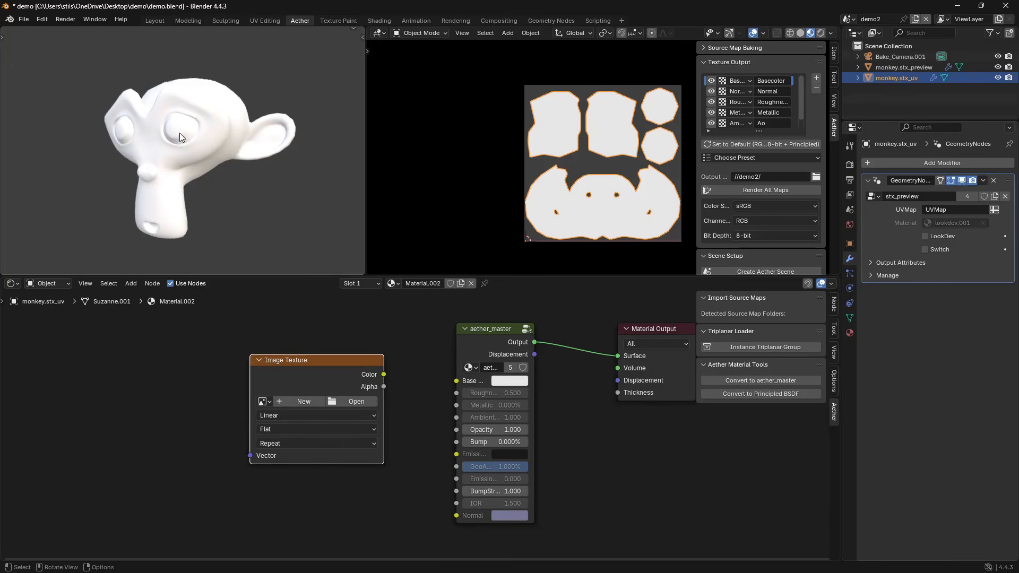
pyautogui.scroll(4, 186, 154)
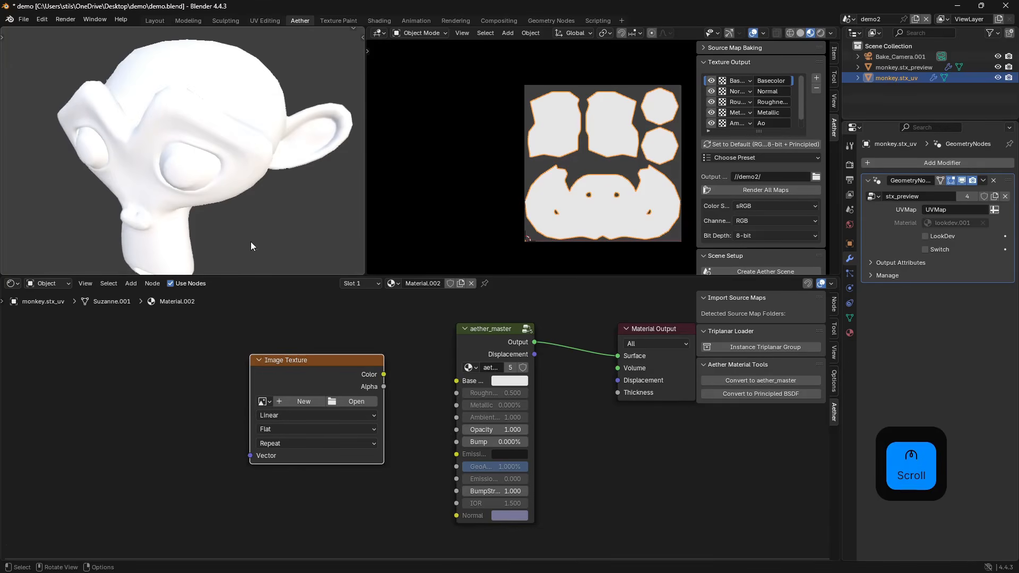
pyautogui.click(364, 399)
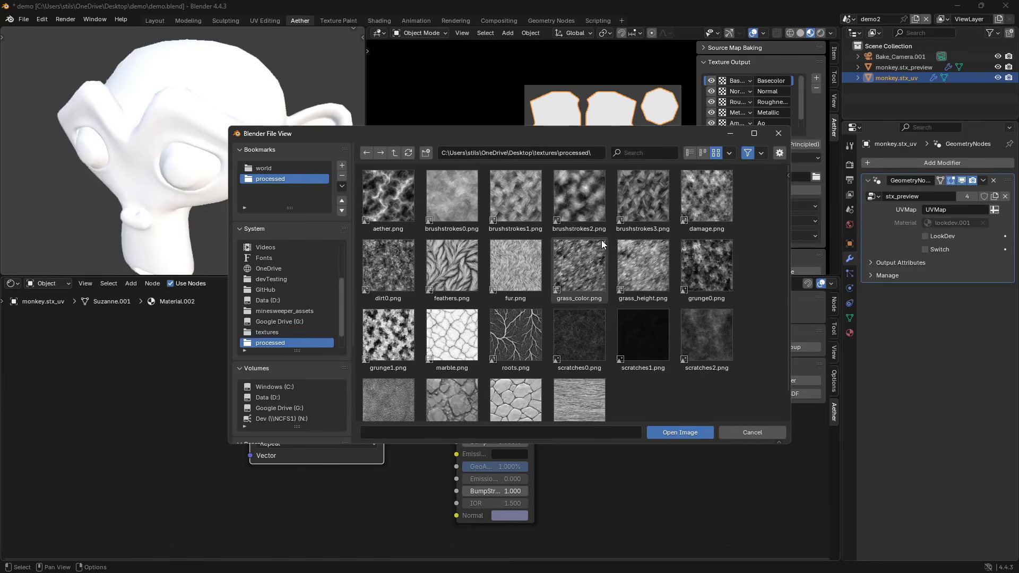
pyautogui.scroll(-2, 545, 224)
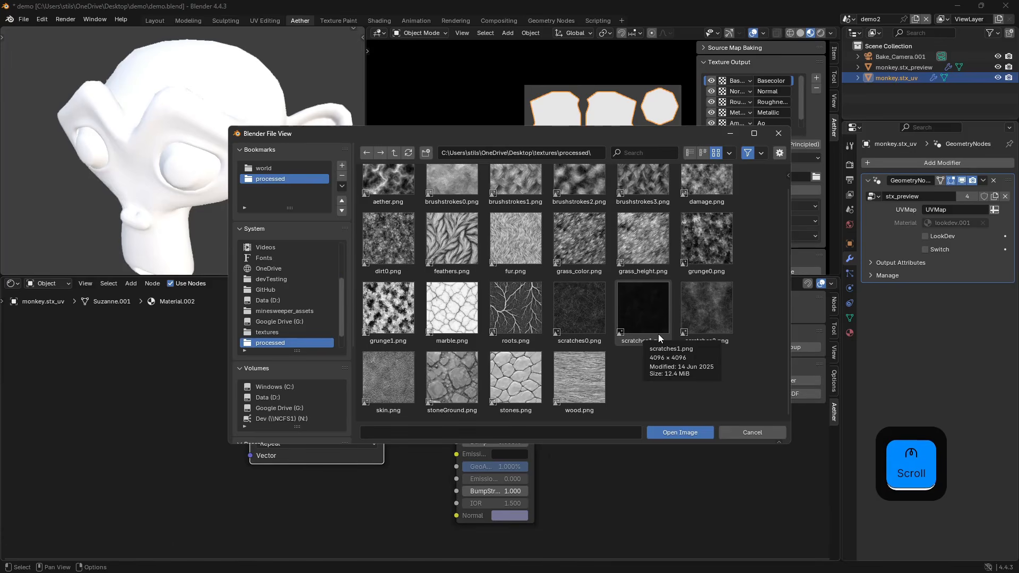
pyautogui.scroll(2, 637, 323)
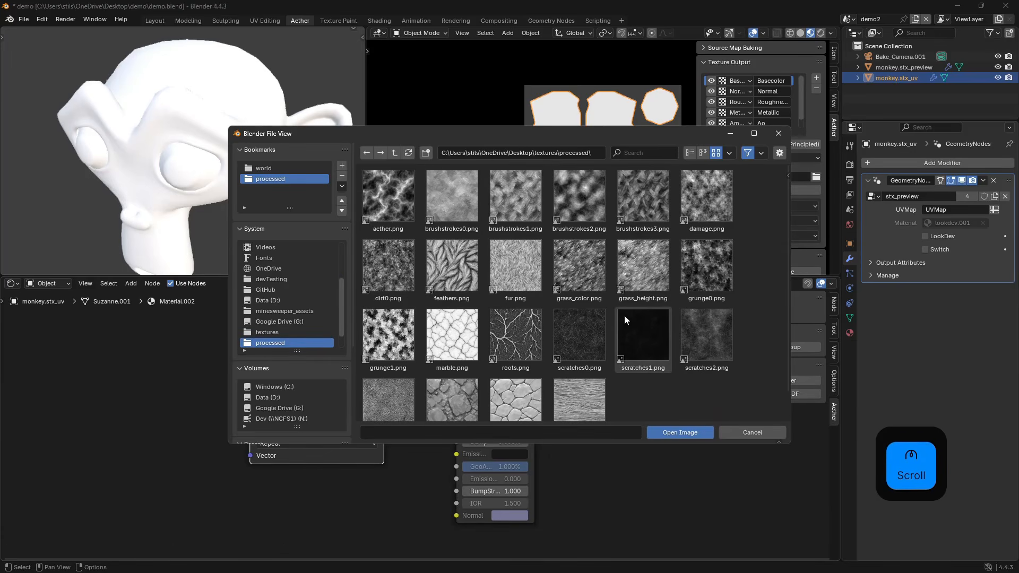
pyautogui.click(584, 332)
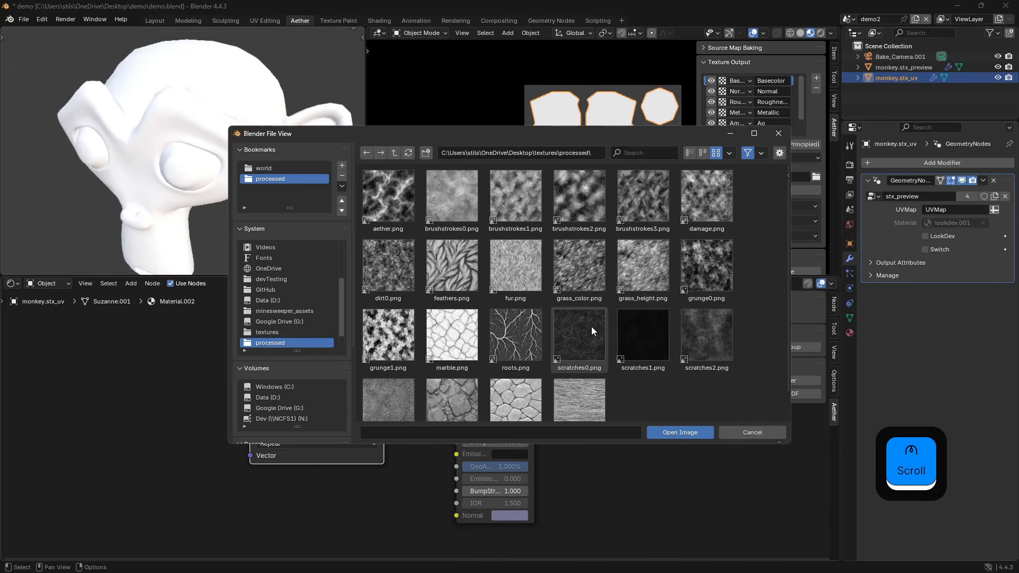
pyautogui.click(683, 433)
pyautogui.moveTo(383, 375); pyautogui.dragTo(454, 380)
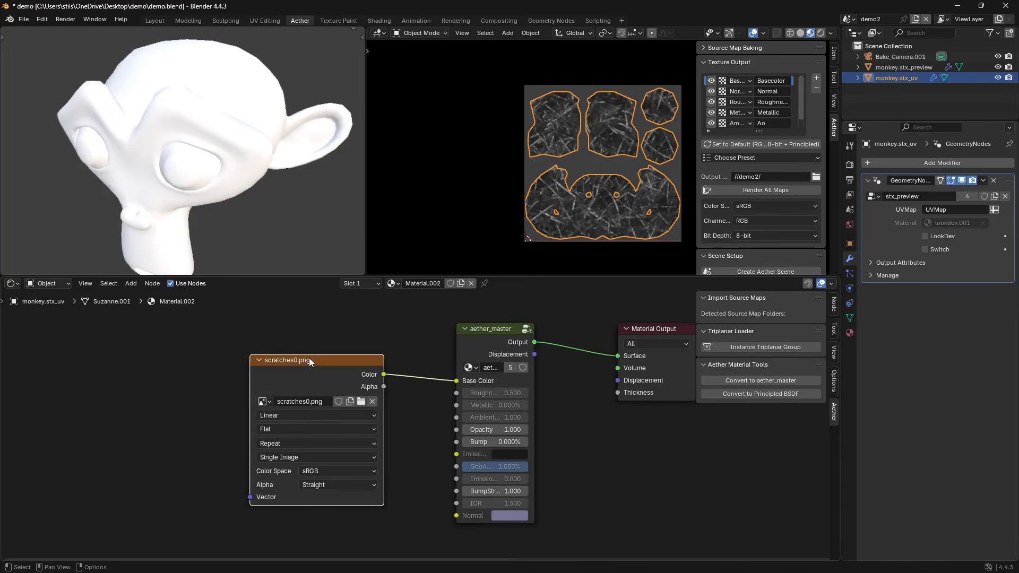
# Move the scratches0.png node slightly away from aether_master, render all maps and inspect the scratches on the preview monkey.
pyautogui.moveTo(313, 359); pyautogui.dragTo(278, 351)
pyautogui.scroll(4, 610, 120)
pyautogui.moveTo(265, 160); pyautogui.dragTo(213, 165, button='middle')
pyautogui.moveTo(233, 366); pyautogui.dragTo(258, 361)
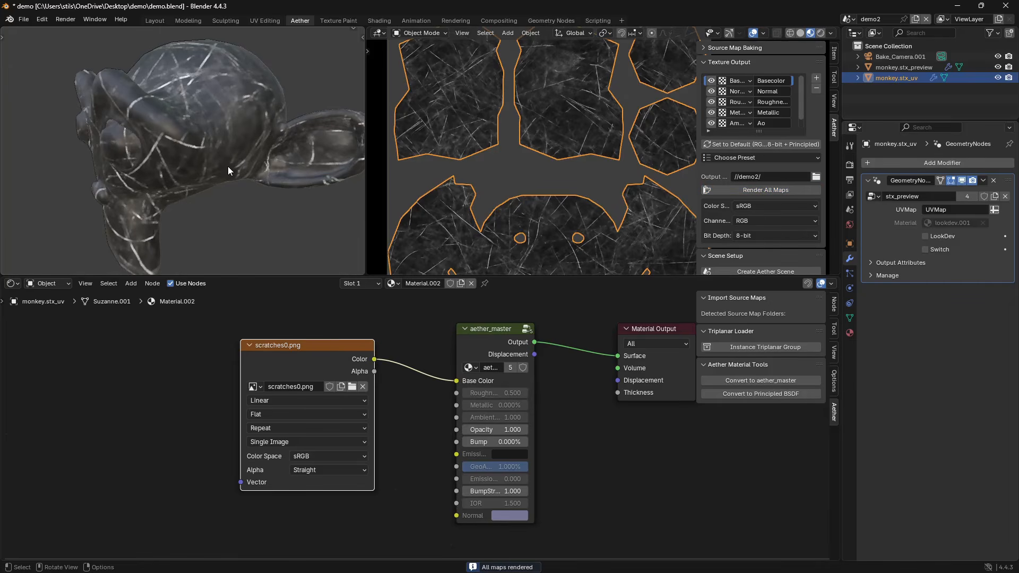
pyautogui.moveTo(231, 174); pyautogui.dragTo(256, 235, button='middle')
pyautogui.scroll(-8, 183, 85)
pyautogui.scroll(5, 246, 135)
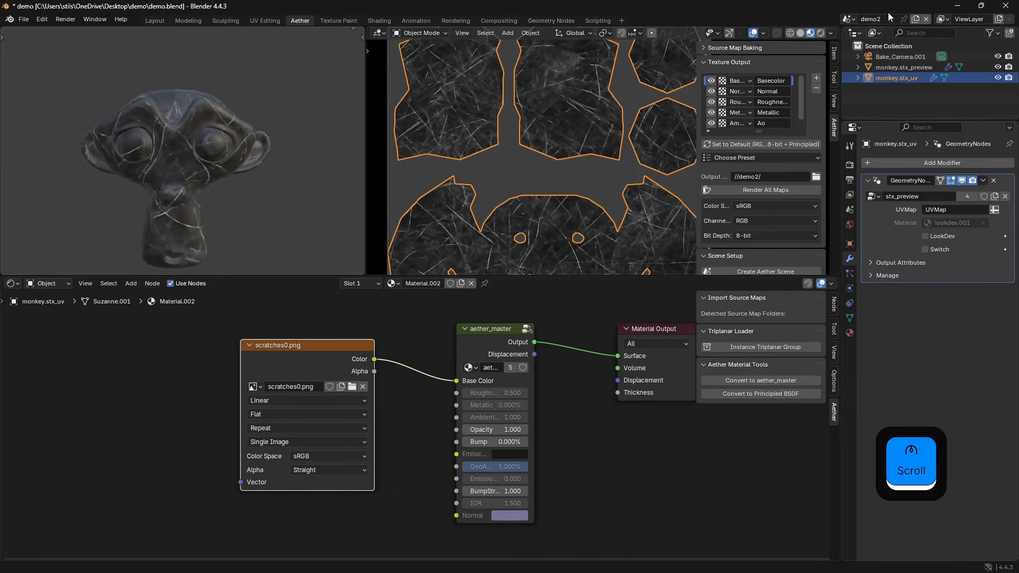
# Switch from demo2 to the original Scene and view the scratched monkey beside the cube.
pyautogui.click(848, 19)
pyautogui.click(745, 55)
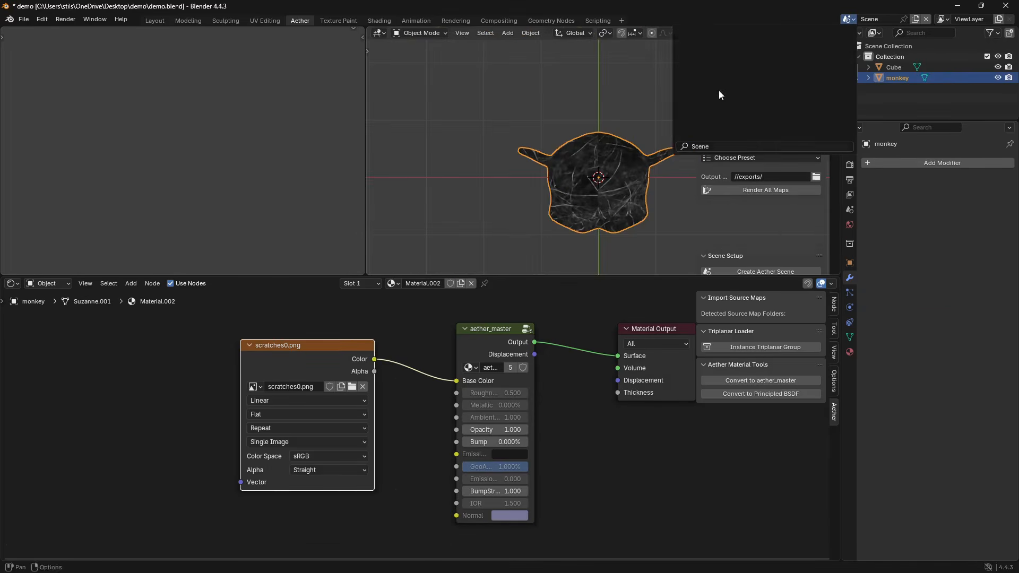
pyautogui.moveTo(562, 233); pyautogui.dragTo(597, 161, button='middle')
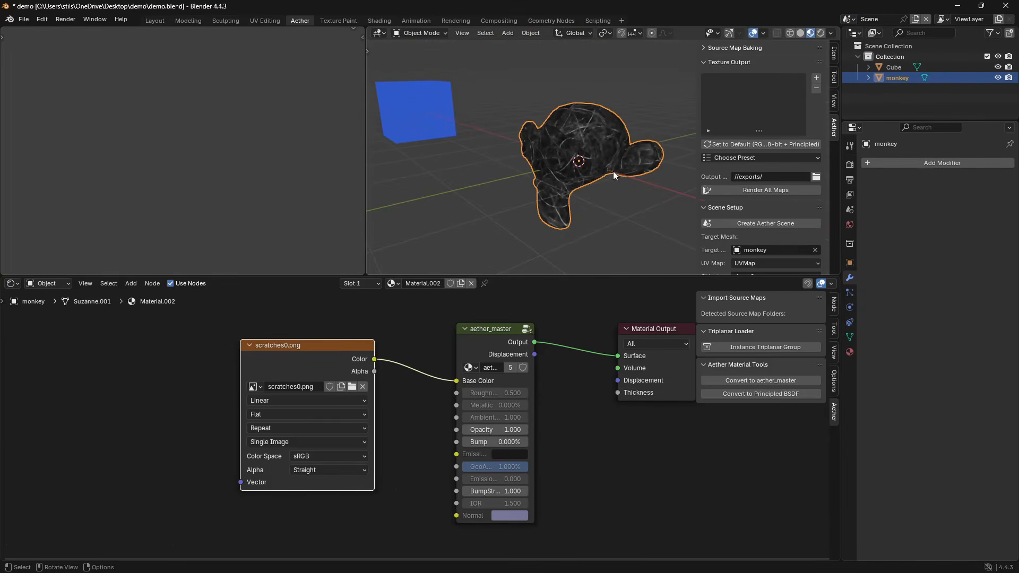
# Choose the monkey as the source map baking target and bake its source maps at 2048x2048.
pyautogui.click(706, 62)
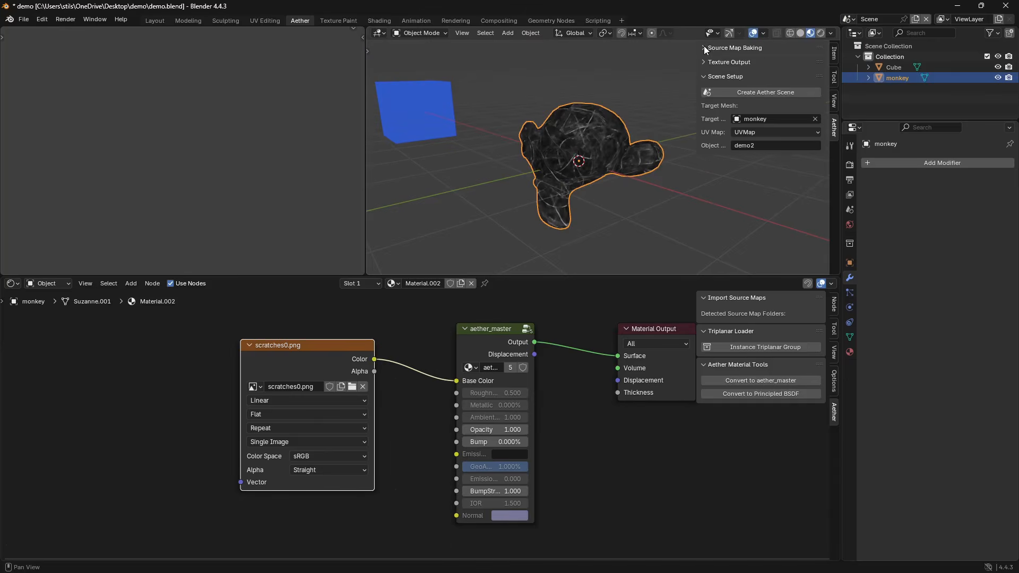
pyautogui.click(704, 48)
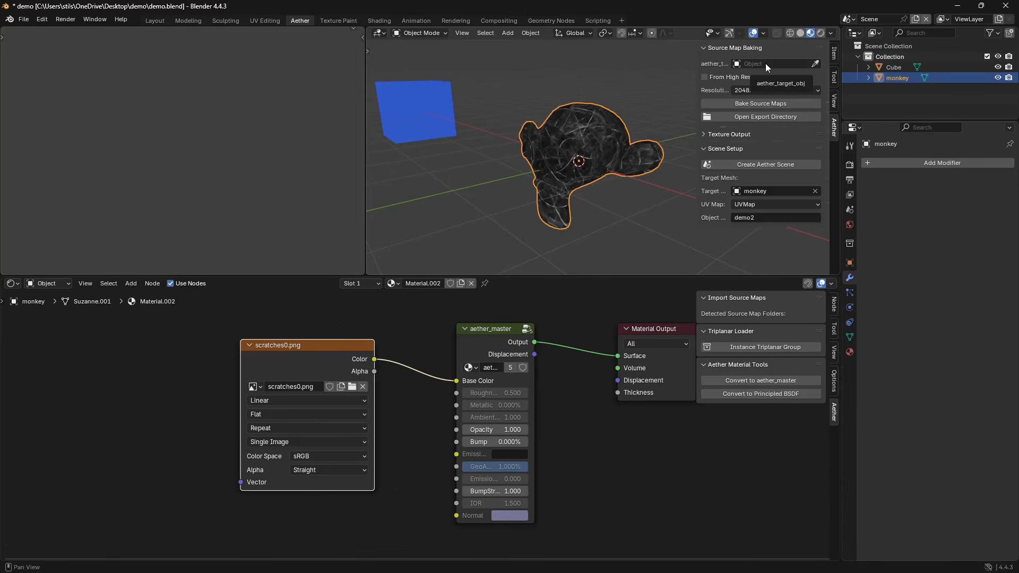
pyautogui.click(816, 63)
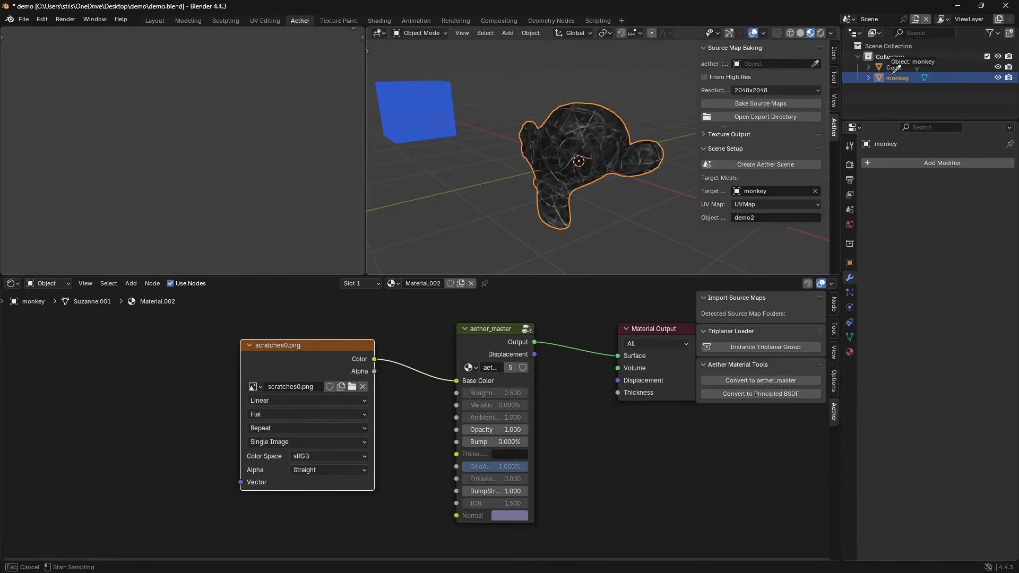
pyautogui.click(902, 78)
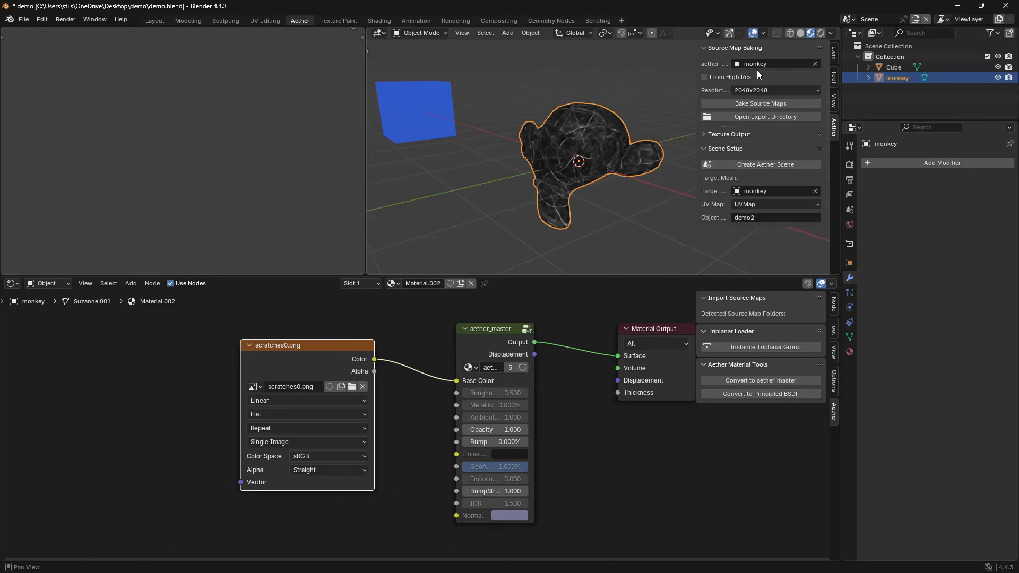
pyautogui.click(758, 103)
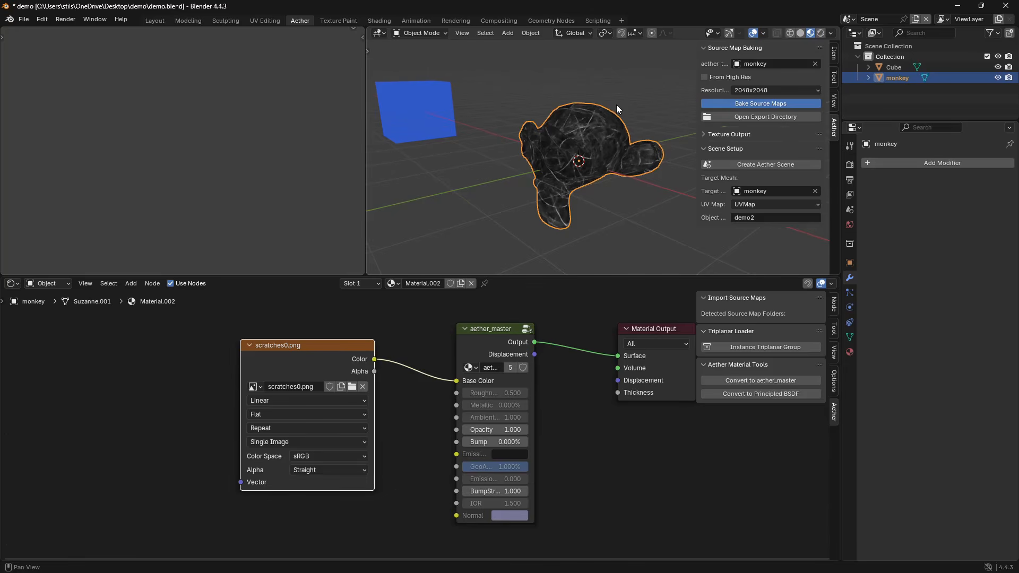
# Switch to the demo2 scene and import the baked monkey source maps as a node beside the scratches0.png node.
pyautogui.click(848, 20)
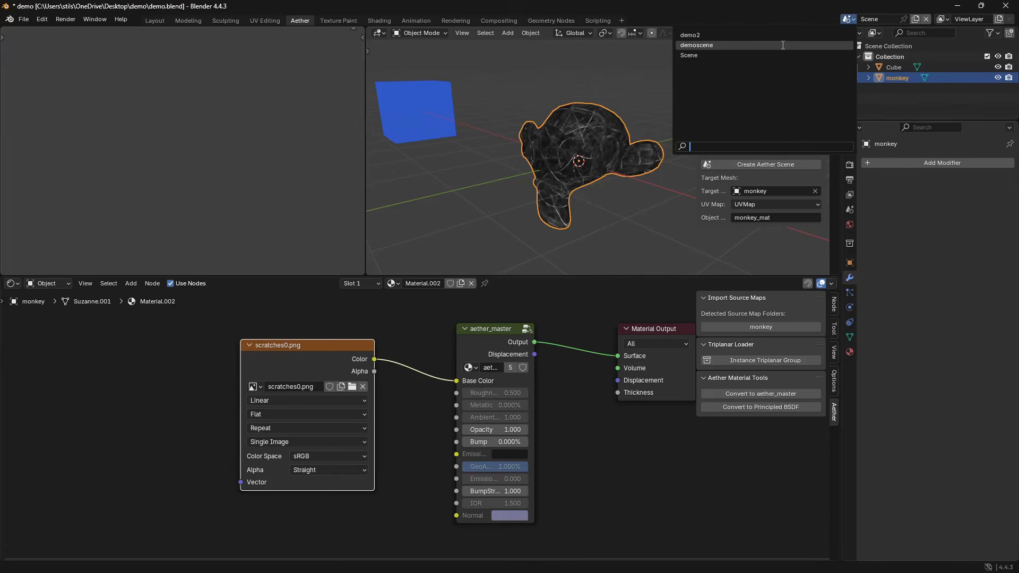
pyautogui.click(782, 35)
pyautogui.moveTo(270, 98); pyautogui.dragTo(197, 110, button='middle')
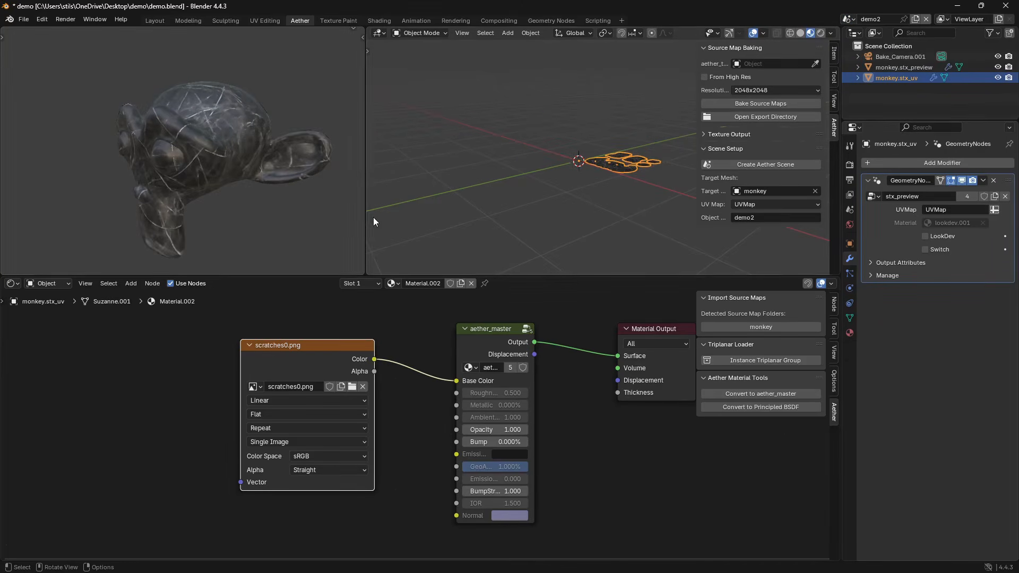
pyautogui.moveTo(285, 393); pyautogui.dragTo(388, 378, button='middle')
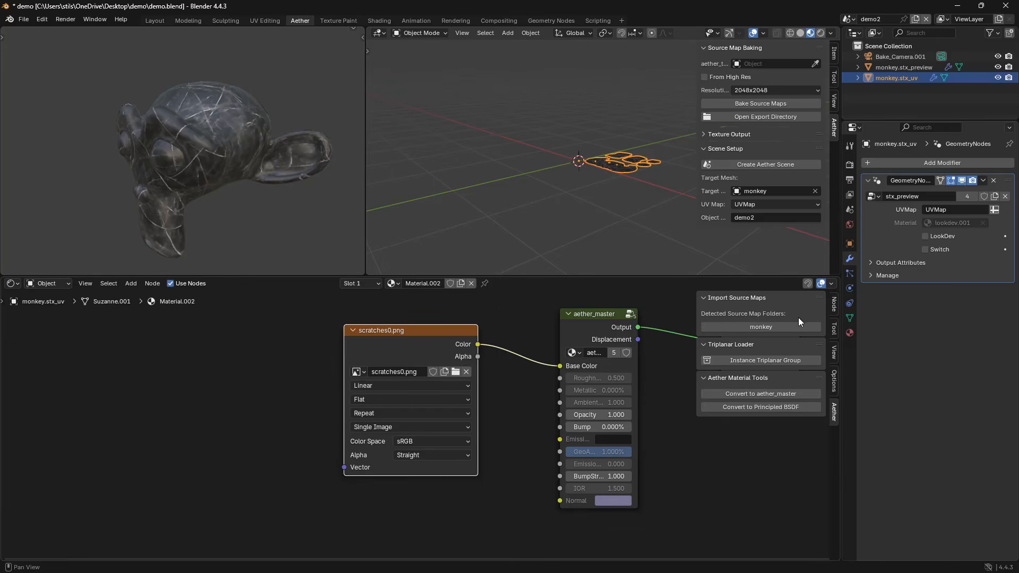
pyautogui.click(756, 329)
pyautogui.click(243, 369)
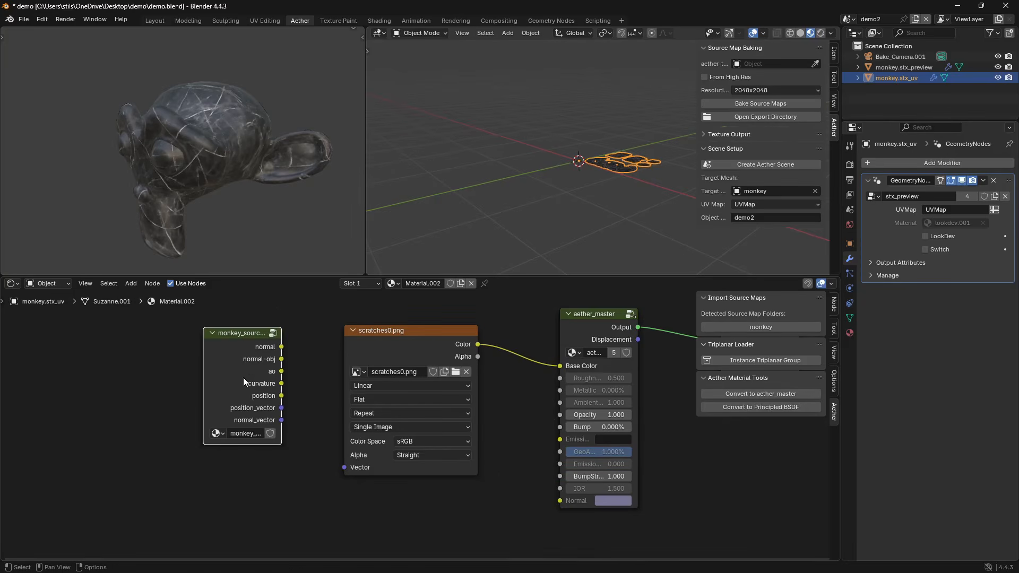
# Examine the image textures and vector conversions inside the monkey_sourcemaps group and return to the material.
pyautogui.click(274, 333)
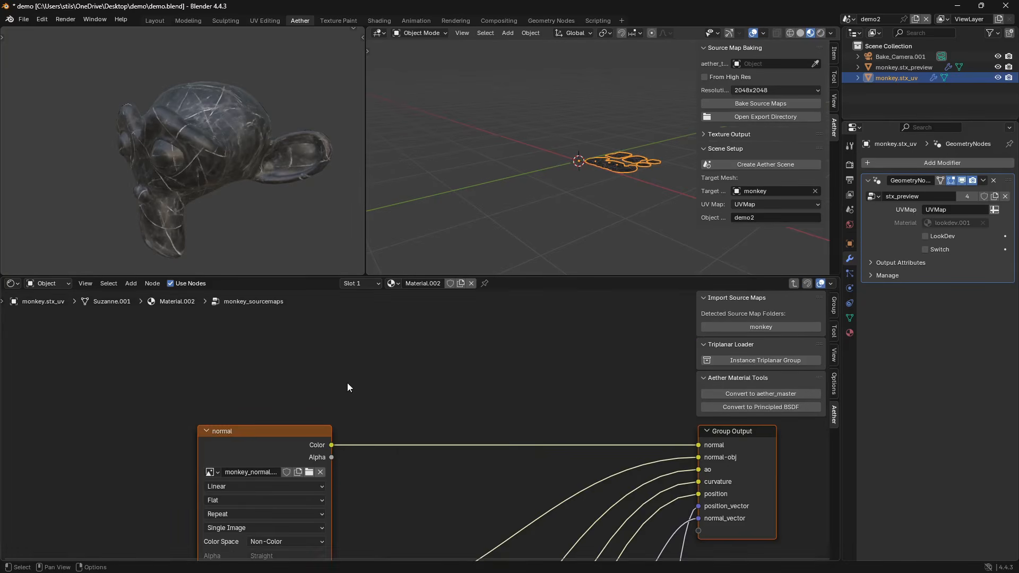
pyautogui.scroll(-3, 444, 508)
pyautogui.moveTo(445, 508); pyautogui.dragTo(409, 380, button='middle')
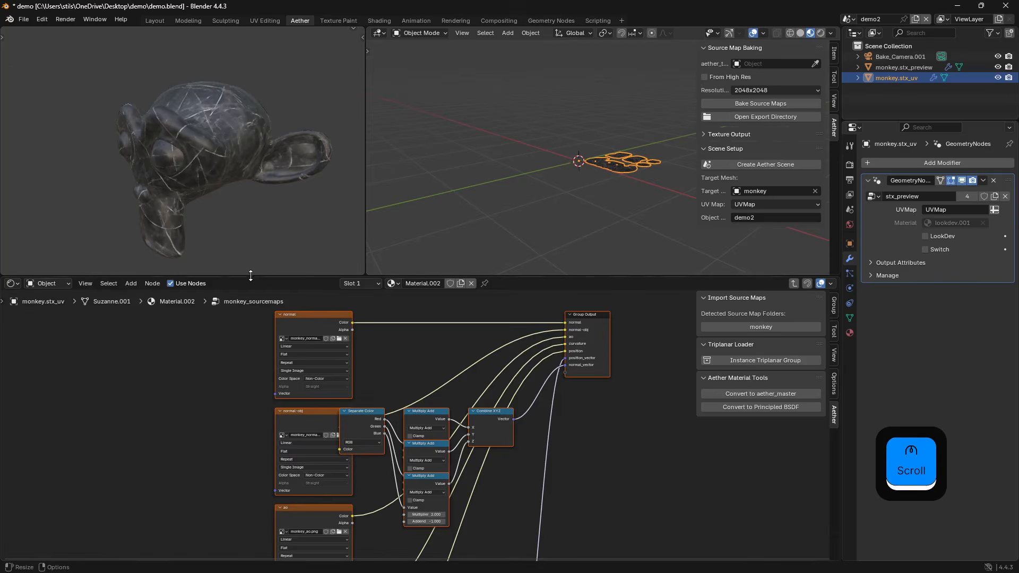
pyautogui.press('Tab')
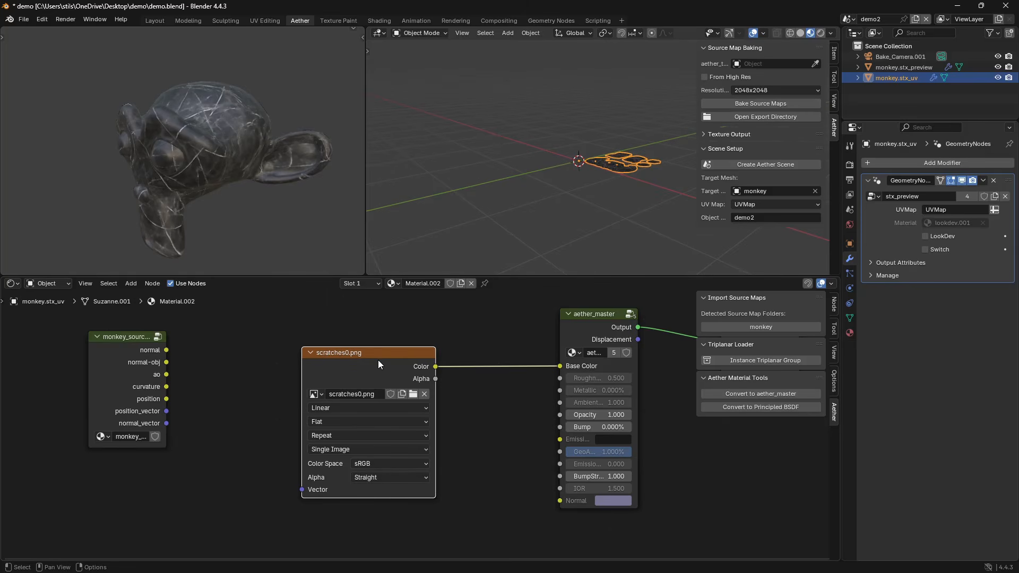
# Look at the scratches0.png projection options, the flattened monkey UV islands and the vector outputs of the source maps node.
pyautogui.click(354, 421)
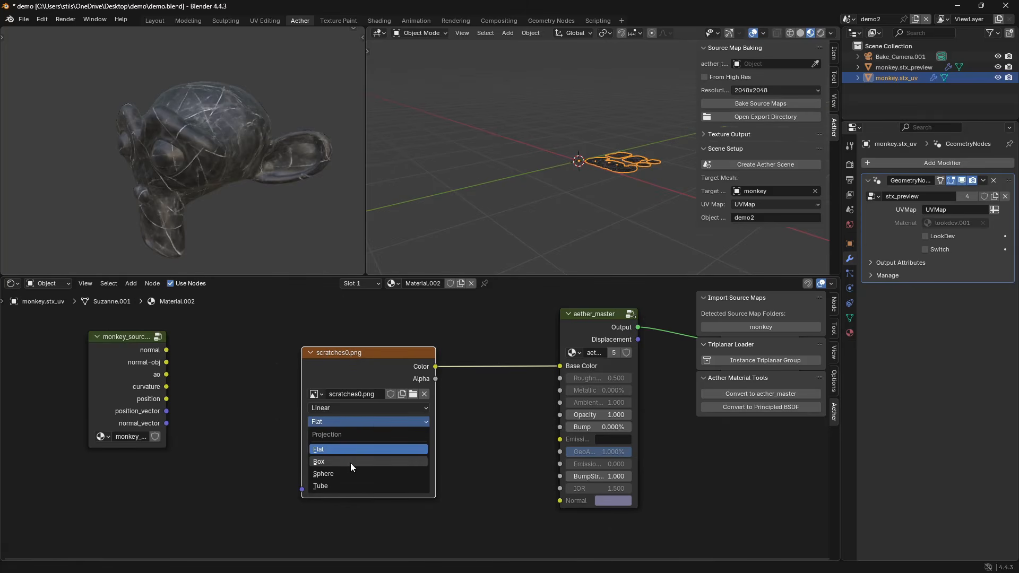
pyautogui.moveTo(649, 147); pyautogui.dragTo(538, 176, button='middle')
pyautogui.scroll(5, 652, 184)
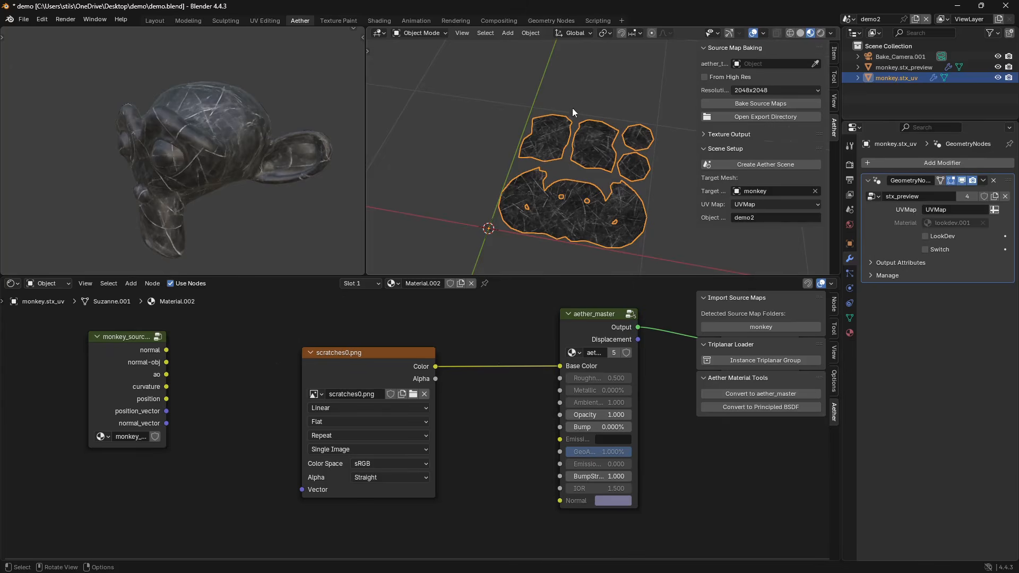
pyautogui.moveTo(167, 411); pyautogui.dragTo(188, 391)
pyautogui.click(165, 426)
pyautogui.moveTo(166, 423); pyautogui.dragTo(203, 407)
# Turn the scratches0.png node into a triplanar group fed by the monkey source maps and connect its Result to the aether_master Base Color.
pyautogui.moveTo(123, 368); pyautogui.dragTo(82, 391)
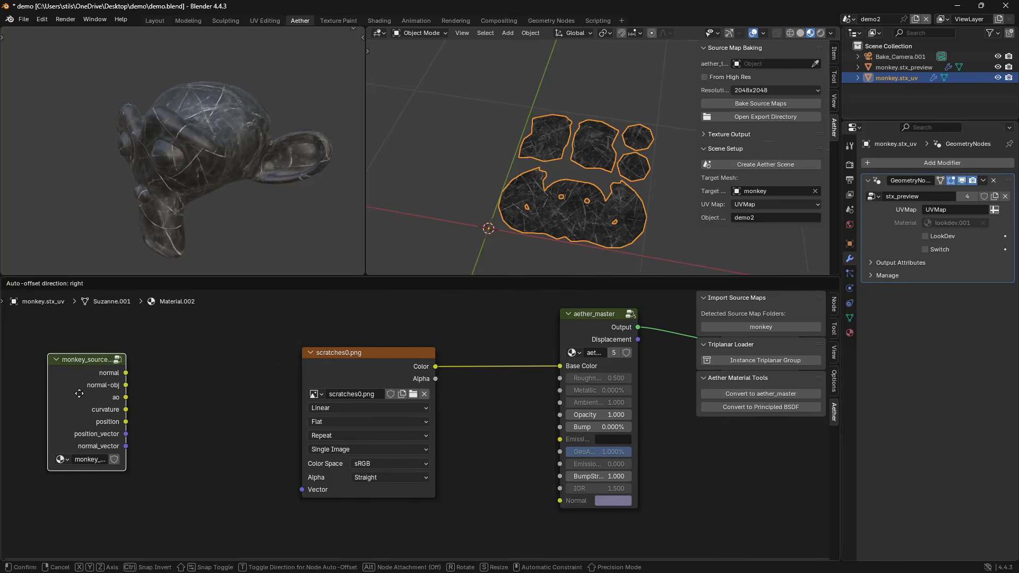
pyautogui.click(358, 359)
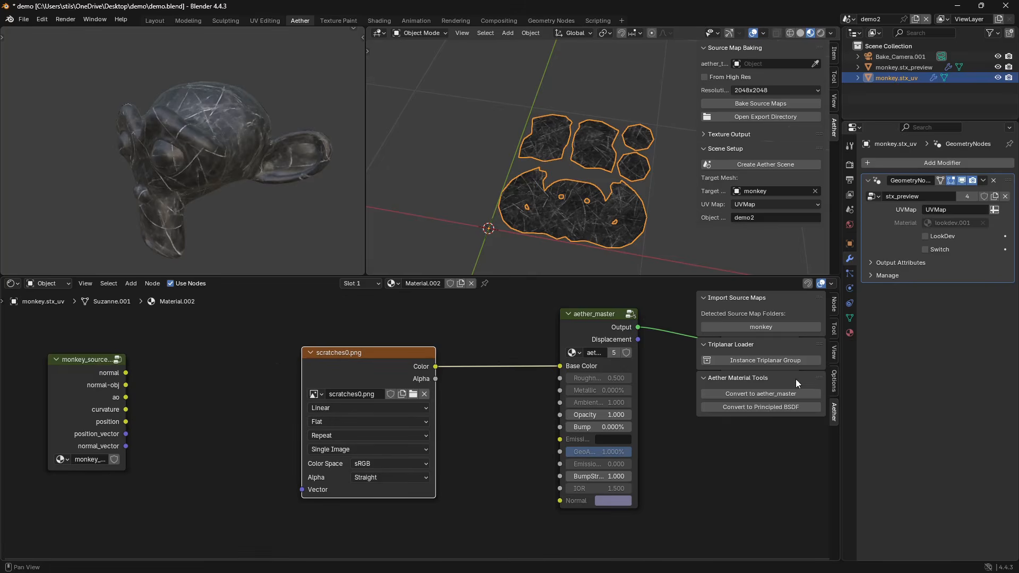
pyautogui.click(762, 361)
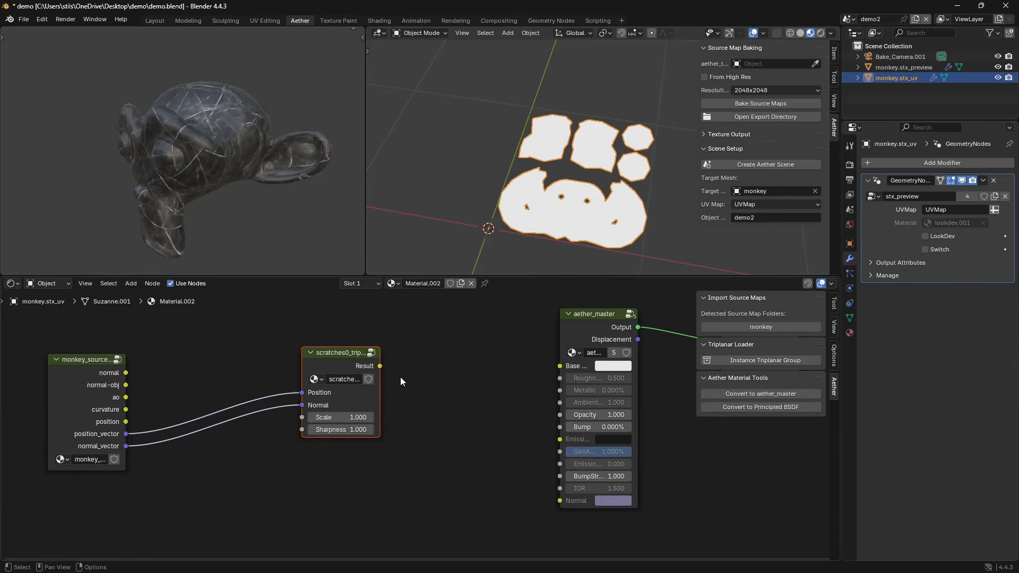
pyautogui.moveTo(380, 366); pyautogui.dragTo(560, 366)
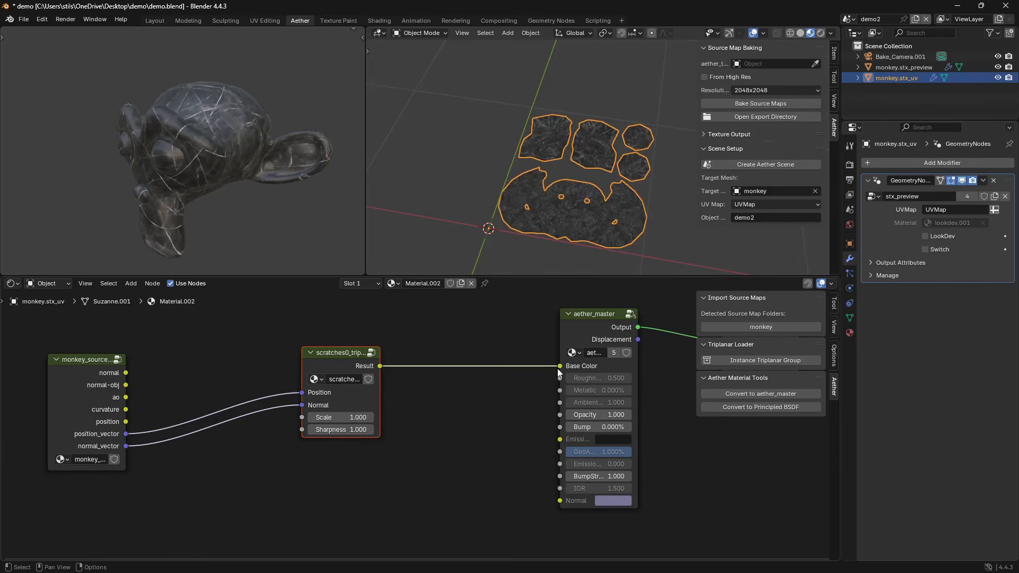
# Try a Scale of 5 on the scratches triplanar group and inspect the pattern across the flattened monkey.
pyautogui.scroll(5, 590, 191)
pyautogui.keyDown('shift'); pyautogui.moveTo(578, 230); pyautogui.dragTo(675, 86, button='middle'); pyautogui.keyUp('shift')
pyautogui.press('Insert')
pyautogui.scroll(5, 543, 223)
pyautogui.moveTo(345, 418); pyautogui.dragTo(472, 417)
pyautogui.scroll(-4, 583, 217)
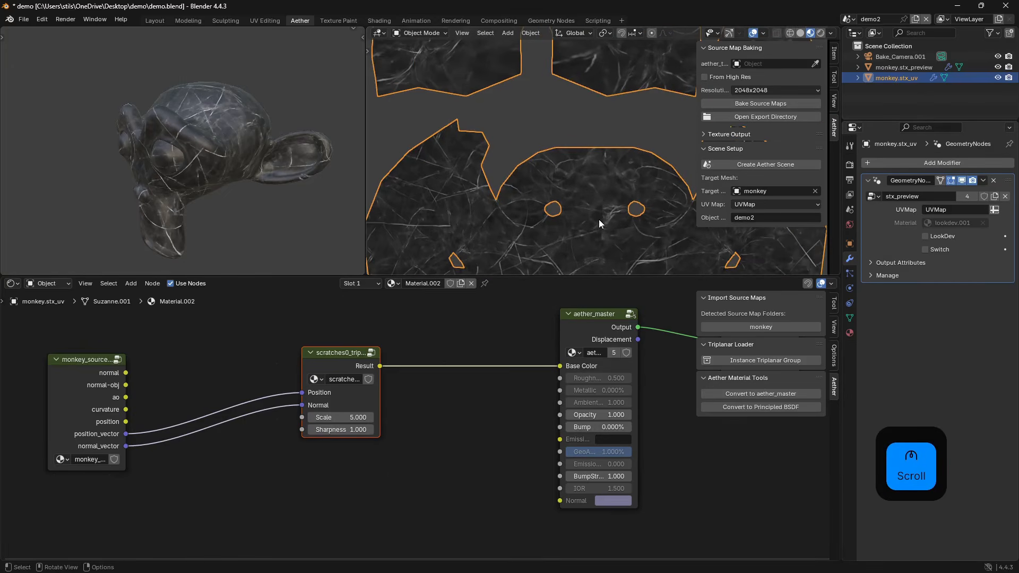
pyautogui.keyDown('shift'); pyautogui.scroll(-3, 584, 216); pyautogui.keyUp('shift')
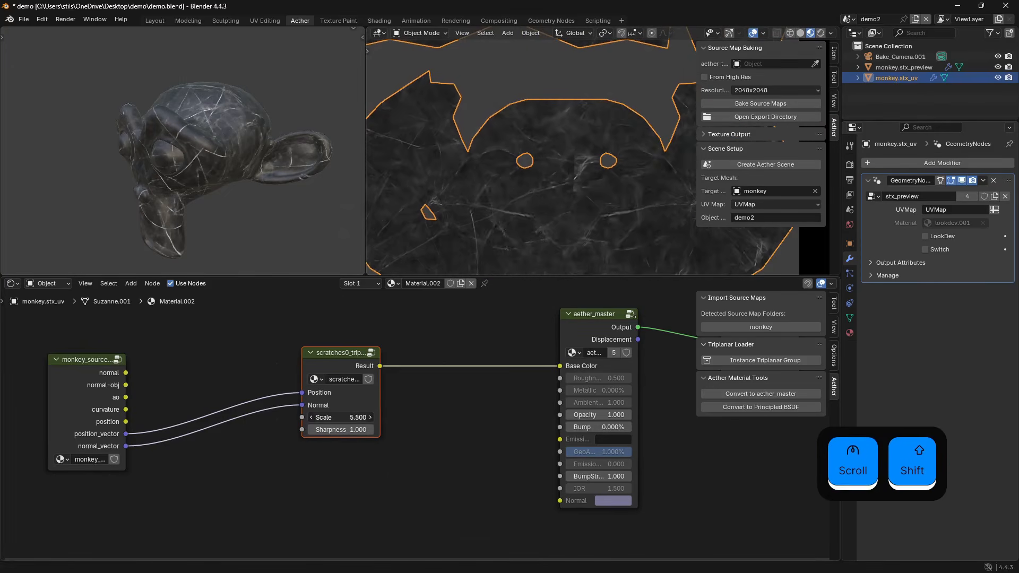
# Insert a Mapping node between position_vector and the triplanar Position input, setting its Location X to 7.2 m and the triplanar Scale to 3.1.
pyautogui.hotkey('shift', 'a')
pyautogui.press('BackSpace')
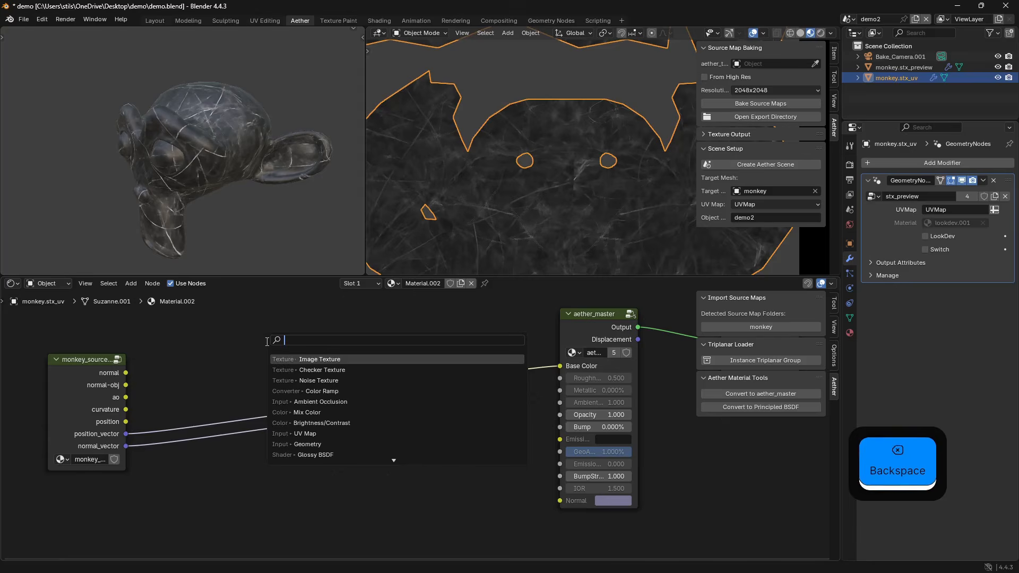
pyautogui.write('map')
pyautogui.press('Return')
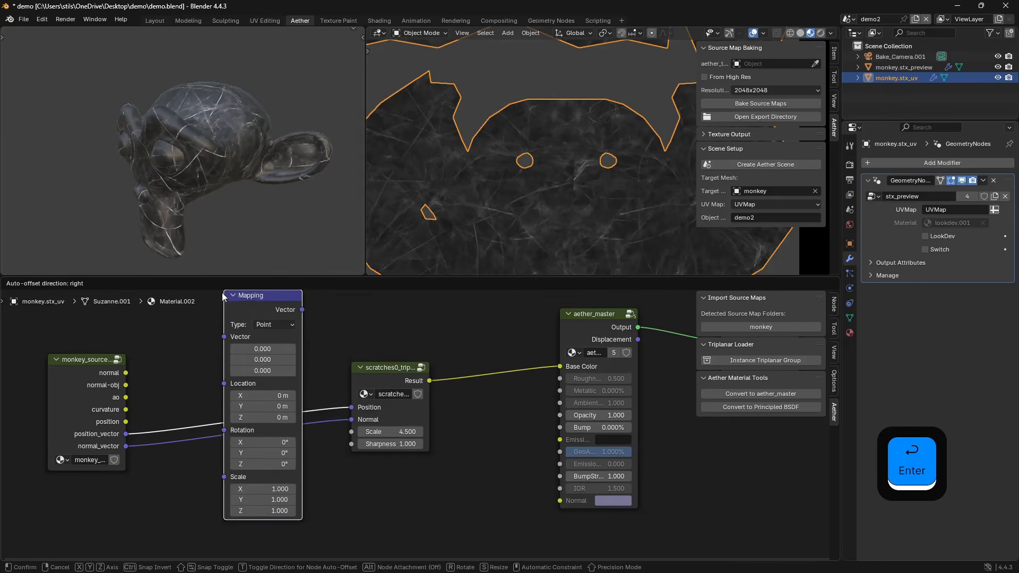
pyautogui.click(223, 290)
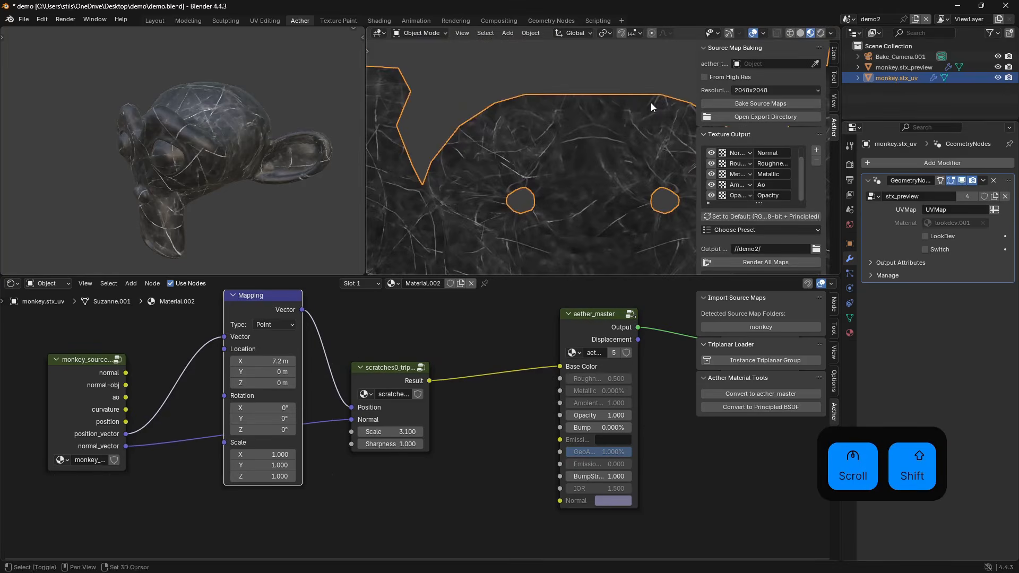
# Render all maps with the triplanar scratches and inspect them up close on the preview monkey.
pyautogui.scroll(-3, 610, 164)
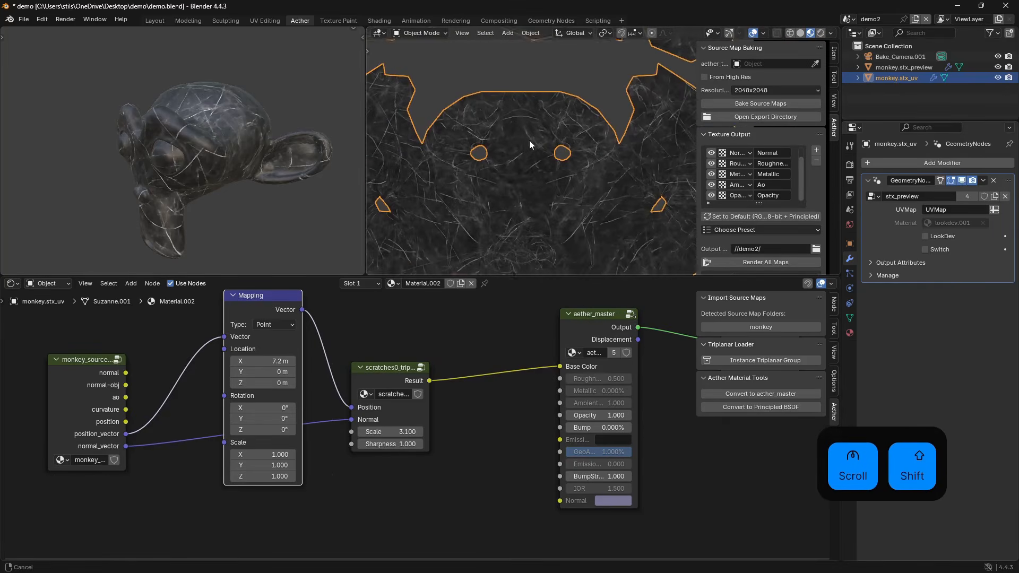
pyautogui.keyDown('shift'); pyautogui.moveTo(565, 108); pyautogui.dragTo(552, 155, button='middle'); pyautogui.keyUp('shift')
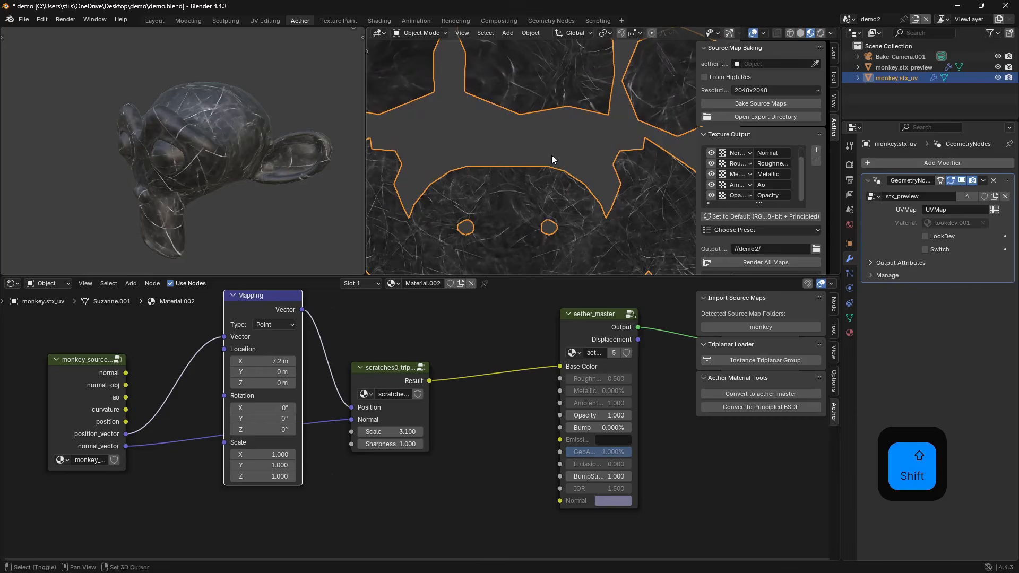
pyautogui.click(769, 260)
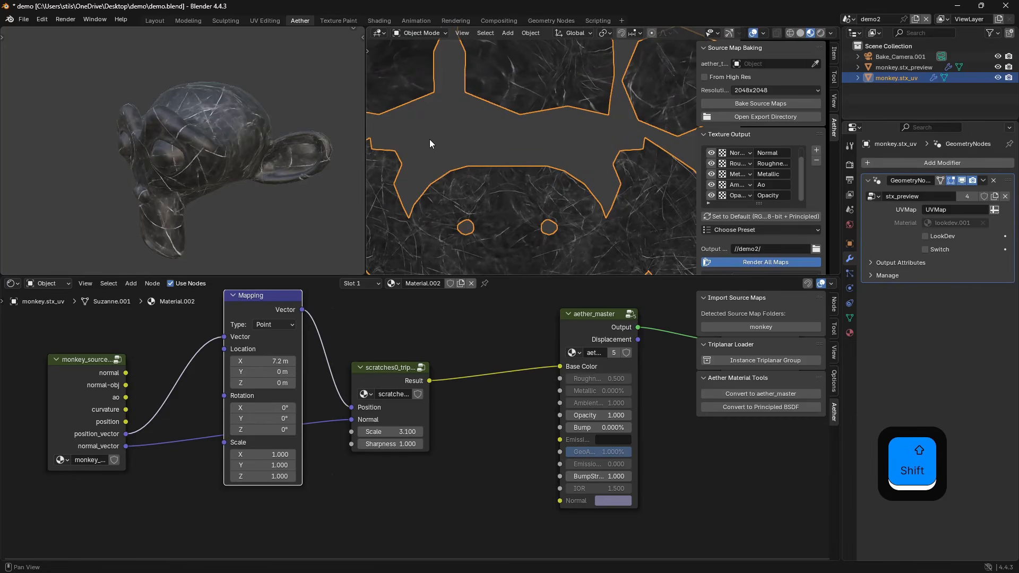
pyautogui.moveTo(62, 79); pyautogui.dragTo(8, 208, button='middle')
pyautogui.scroll(4, 248, 152)
pyautogui.keyDown('shift'); pyautogui.moveTo(230, 200); pyautogui.dragTo(59, 166, button='middle'); pyautogui.keyUp('shift')
pyautogui.scroll(3, 218, 175)
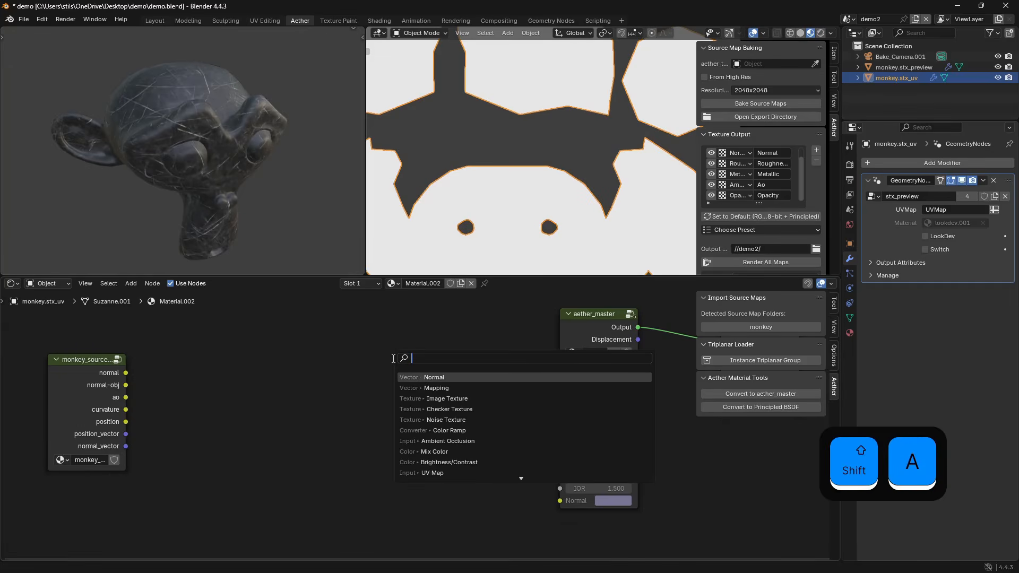
# Add a Noise Texture node between the monkey source maps node and aether_master, keeping its dimensions at 3D.
pyautogui.write('noi')
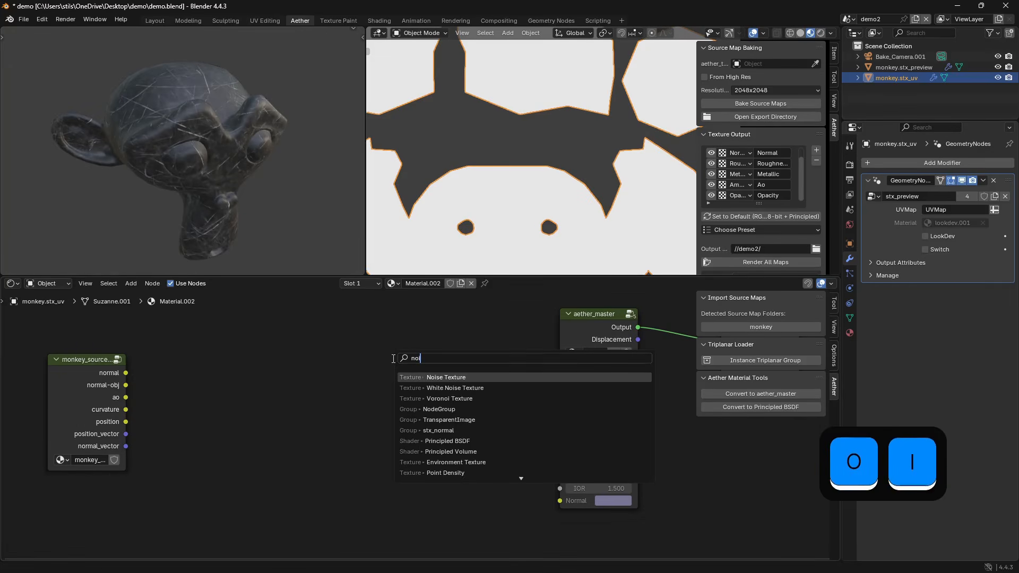
pyautogui.press('Return')
pyautogui.click(346, 331)
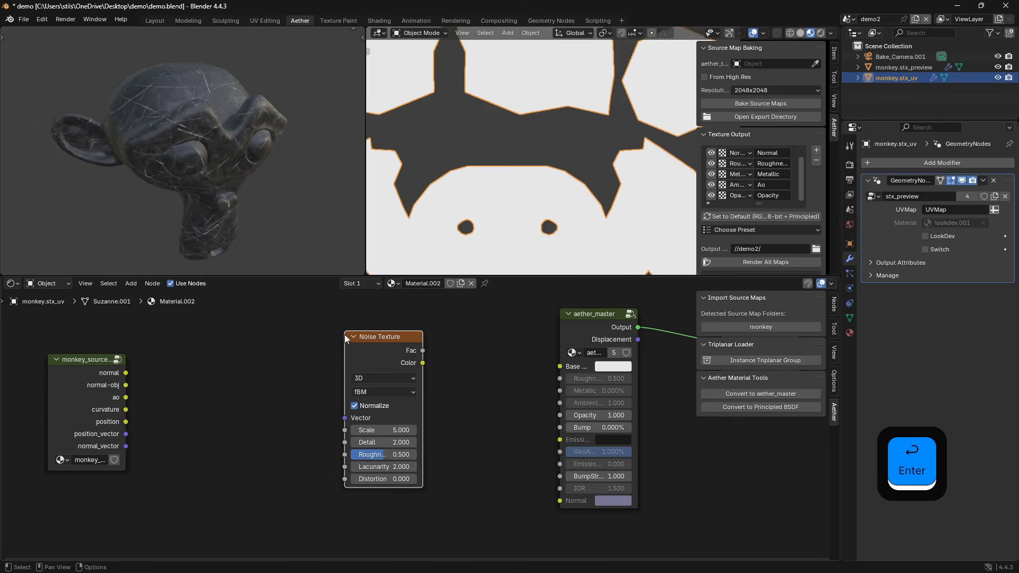
pyautogui.click(309, 383)
pyautogui.click(373, 378)
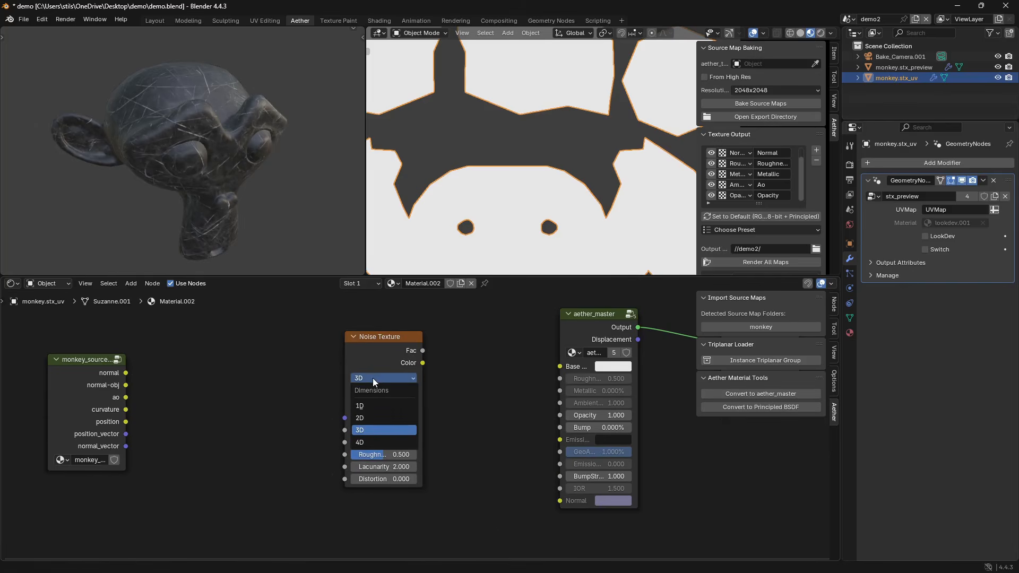
pyautogui.click(372, 431)
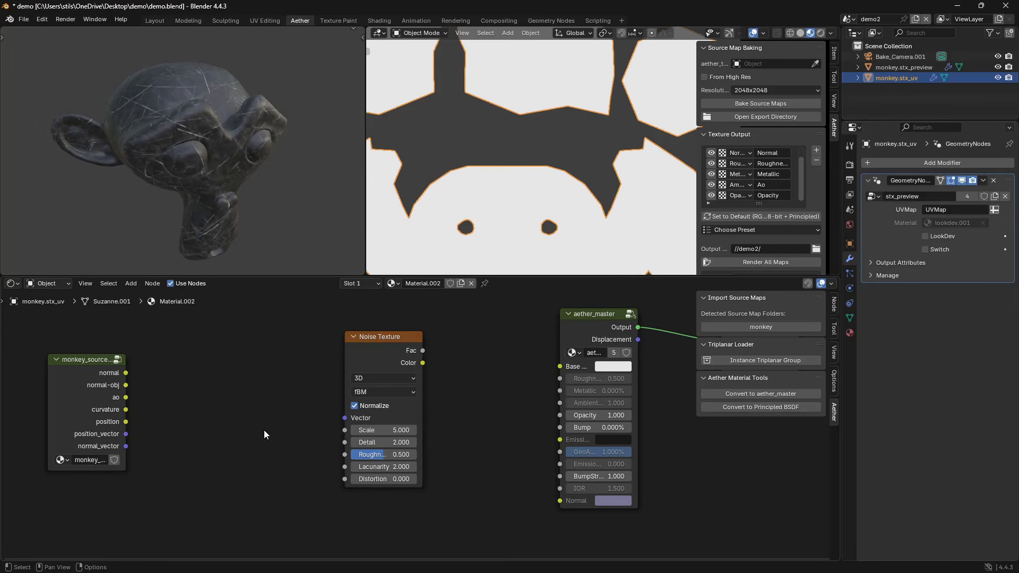
pyautogui.moveTo(77, 391); pyautogui.dragTo(158, 485)
pyautogui.hotkey('shift', 'a')
pyautogui.click(213, 365)
pyautogui.write('geo')
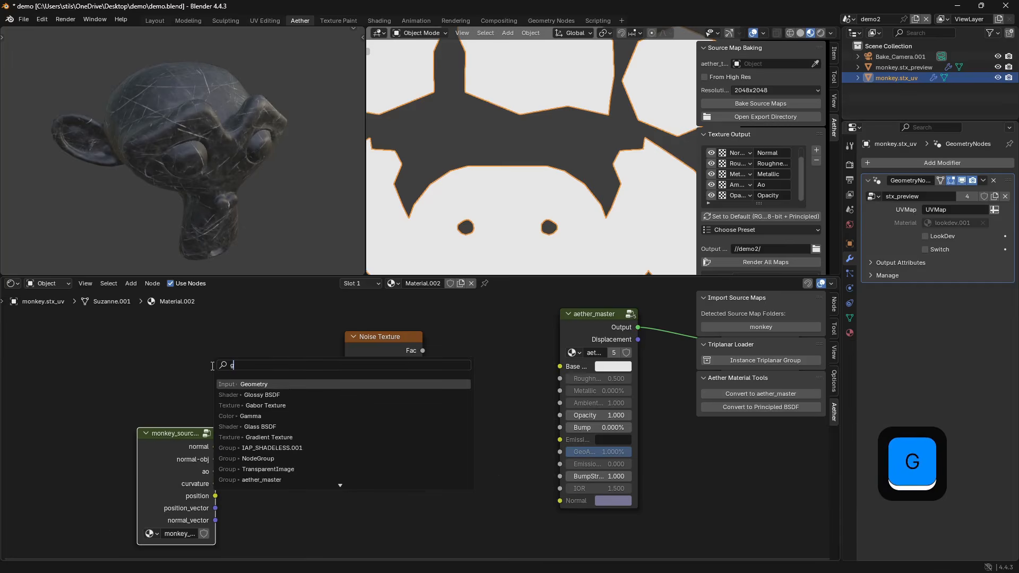
pyautogui.press('Return')
pyautogui.click(217, 352)
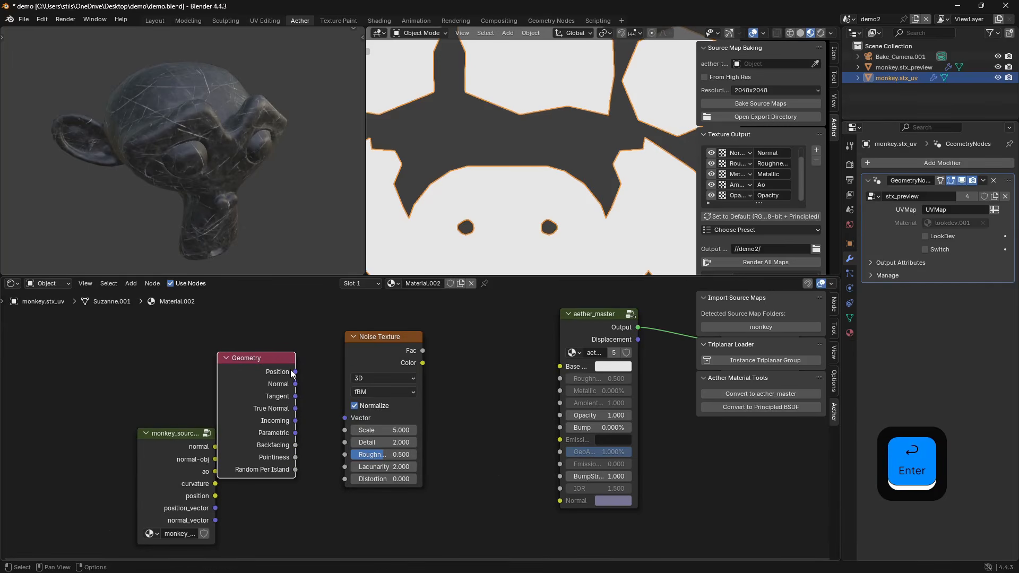
pyautogui.moveTo(291, 371); pyautogui.dragTo(209, 325)
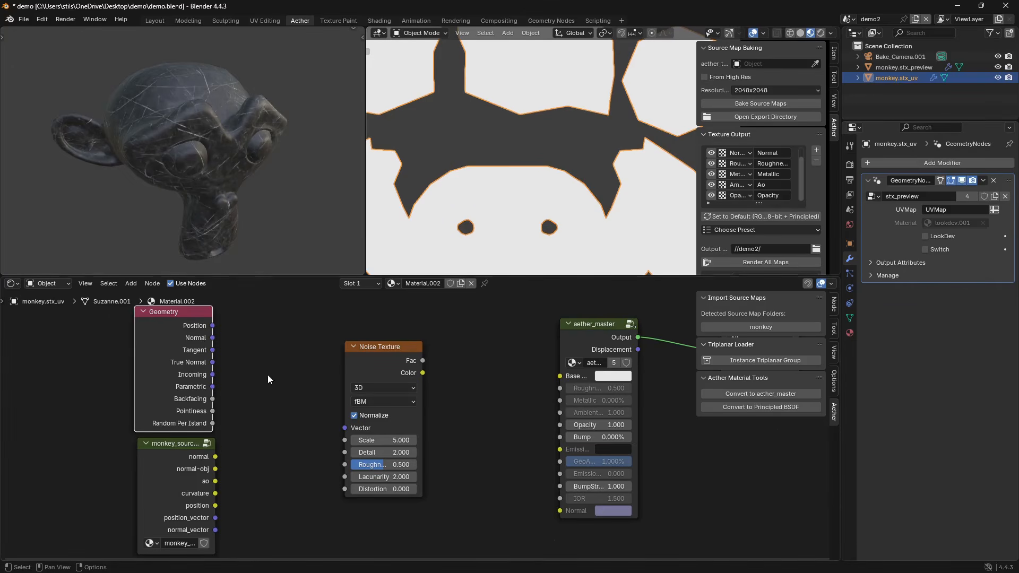
pyautogui.press('x')
# Move the monkey source maps node beside the Noise Texture and connect its position_vector output to the noise Vector input.
pyautogui.moveTo(169, 444); pyautogui.dragTo(184, 385)
pyautogui.moveTo(229, 460); pyautogui.dragTo(336, 423)
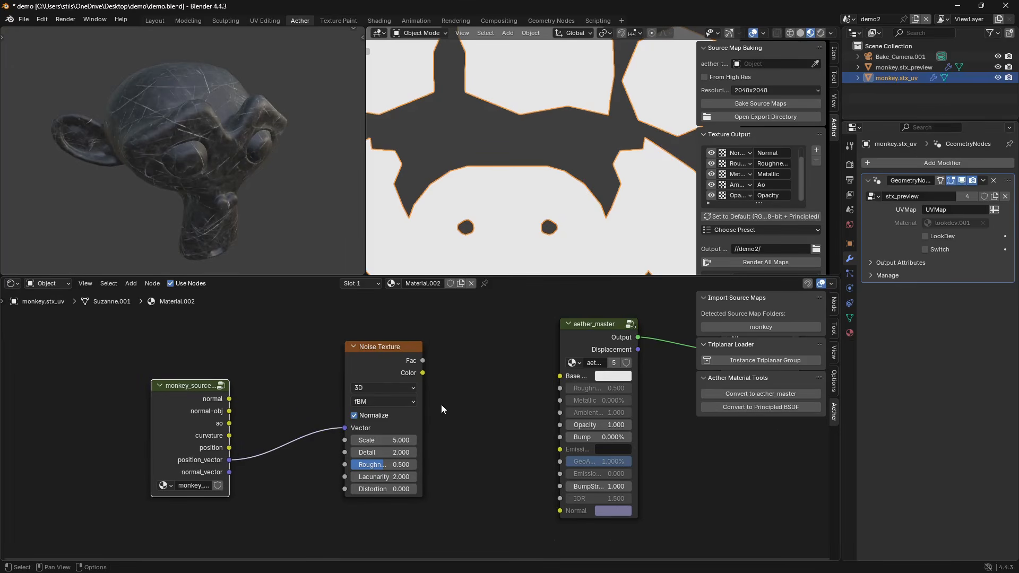
# Connect the Noise Texture's Fac output to aether_master's Base Color and move the noise node closer to the monkey source maps node.
pyautogui.moveTo(423, 361); pyautogui.dragTo(560, 375)
pyautogui.moveTo(375, 367); pyautogui.dragTo(332, 388)
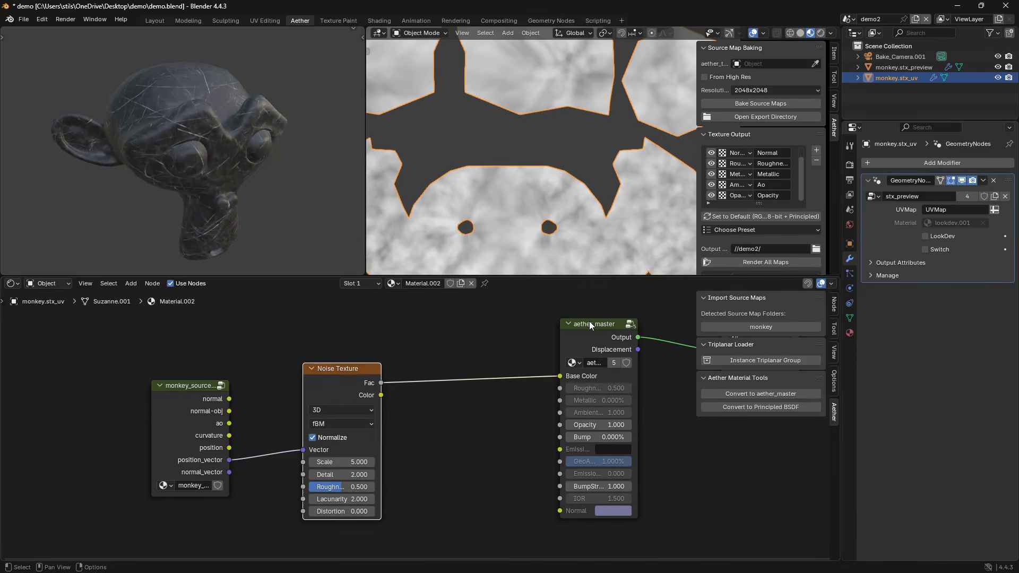
pyautogui.scroll(-4, 537, 182)
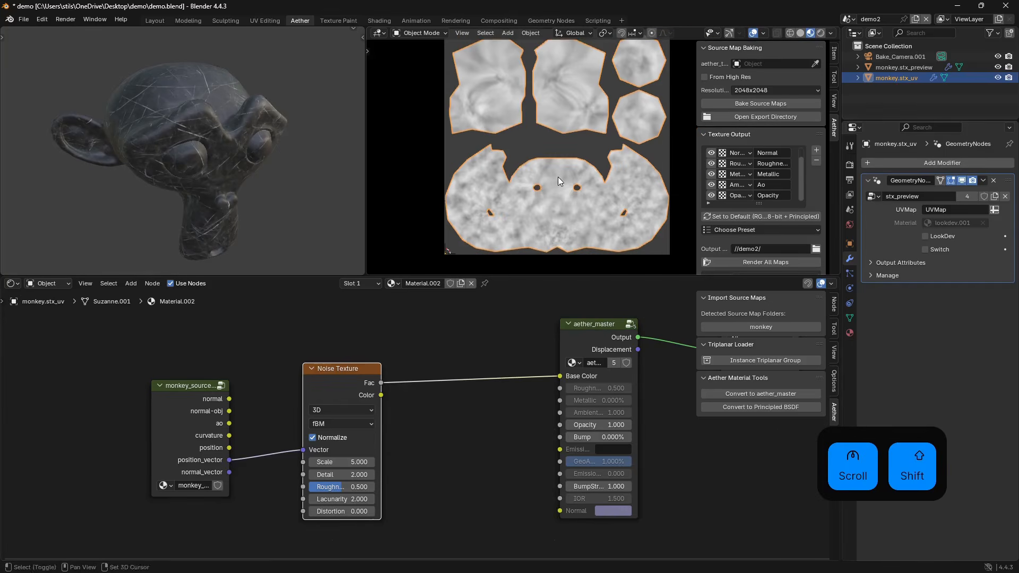
pyautogui.keyDown('shift'); pyautogui.scroll(1, 562, 187); pyautogui.keyUp('shift')
pyautogui.moveTo(348, 380); pyautogui.dragTo(356, 368)
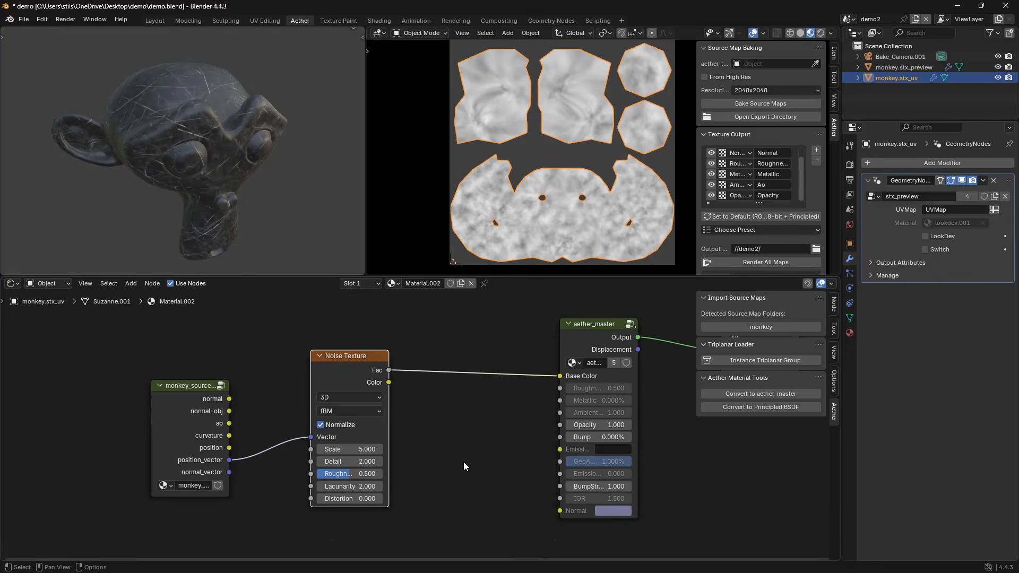
# Render all maps with the noise kept at 3D and inspect the preview monkey from several sides.
pyautogui.click(354, 397)
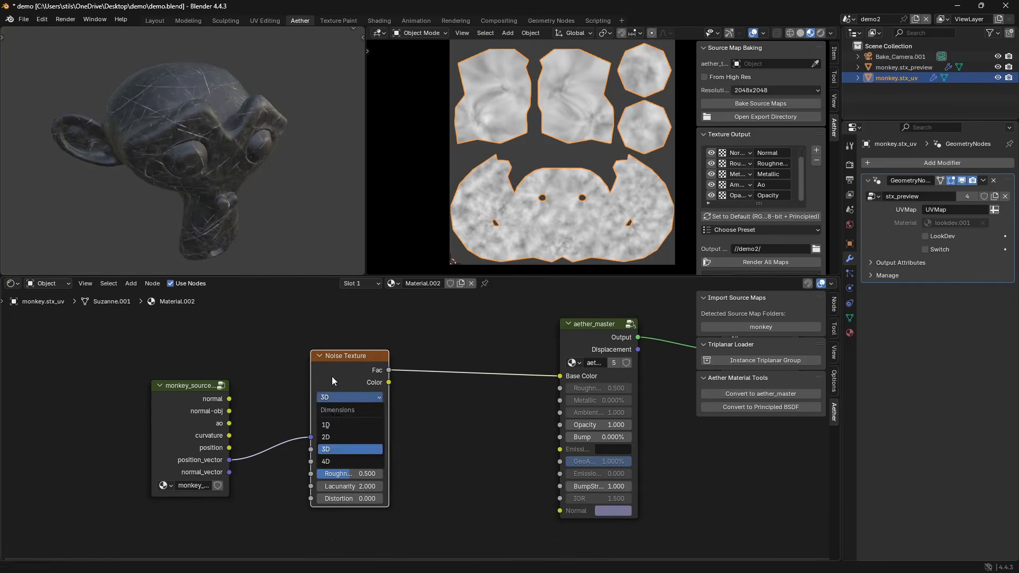
pyautogui.click(795, 262)
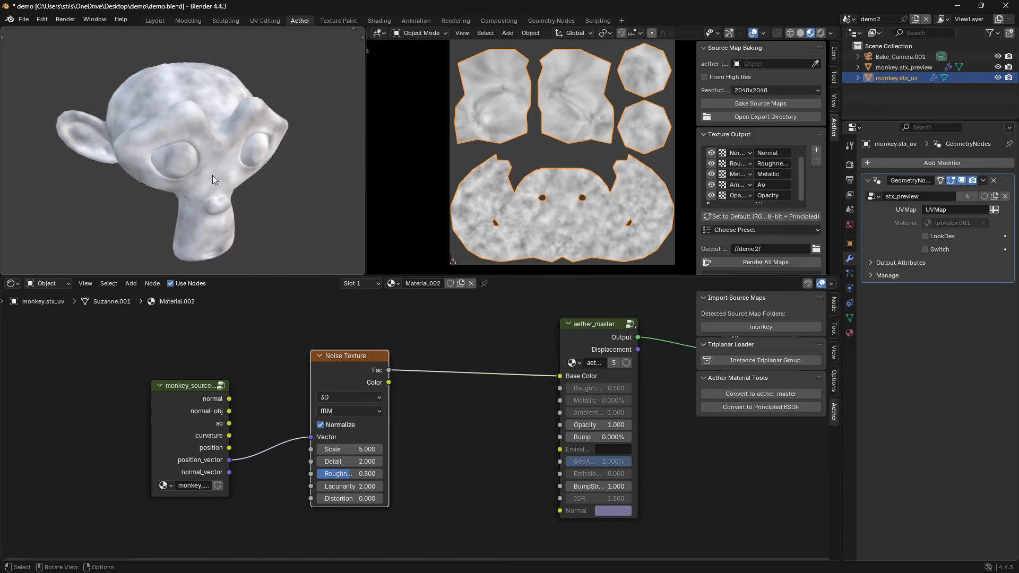
pyautogui.moveTo(192, 151); pyautogui.dragTo(117, 190, button='middle')
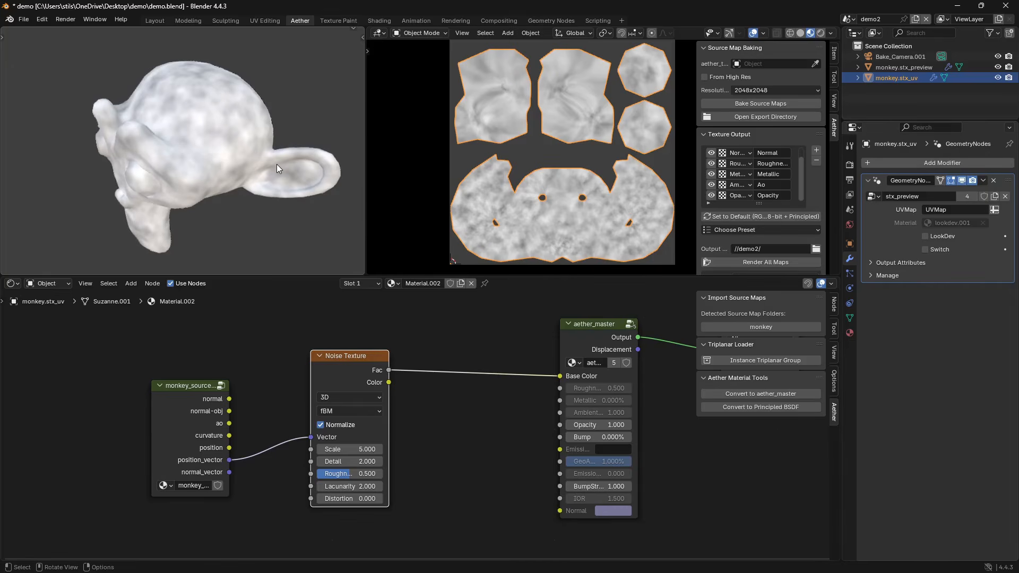
pyautogui.moveTo(193, 195); pyautogui.dragTo(324, 185, button='middle')
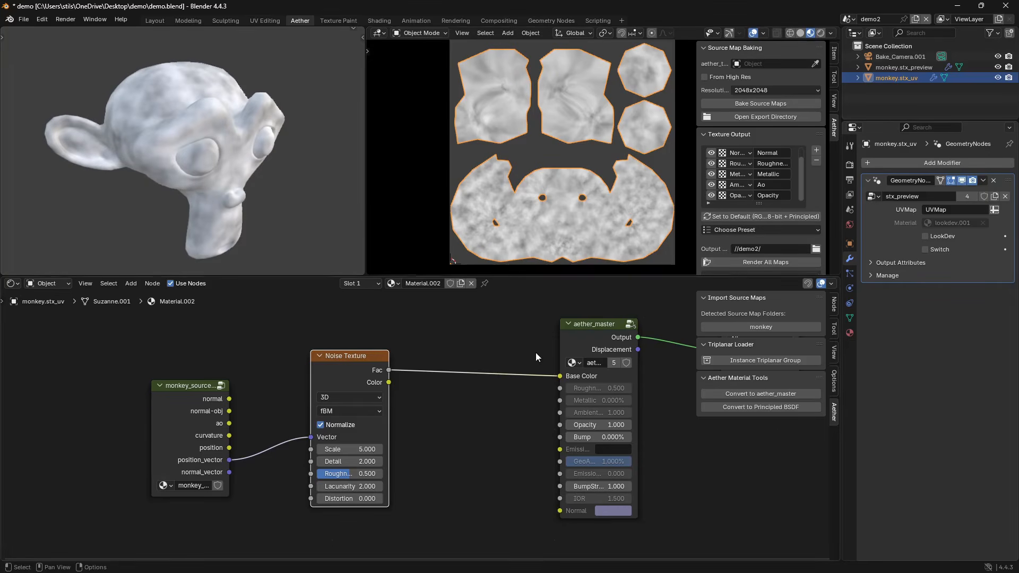
# Link aether_master's Displacement output to the Material Output's Displacement and move the noise Fac link from Base Color to Bump.
pyautogui.moveTo(532, 344); pyautogui.dragTo(425, 347, button='middle')
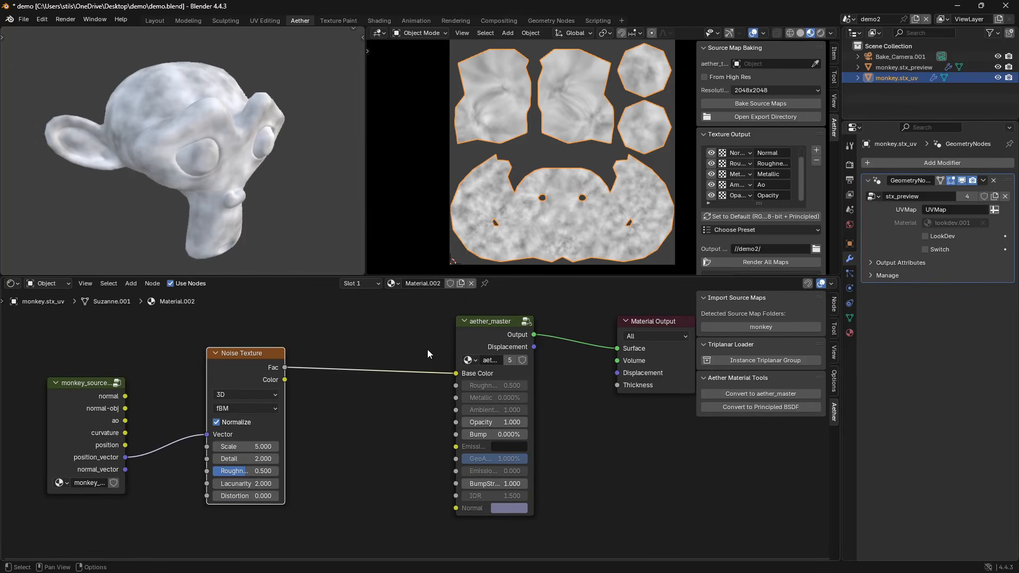
pyautogui.moveTo(533, 346); pyautogui.dragTo(617, 373)
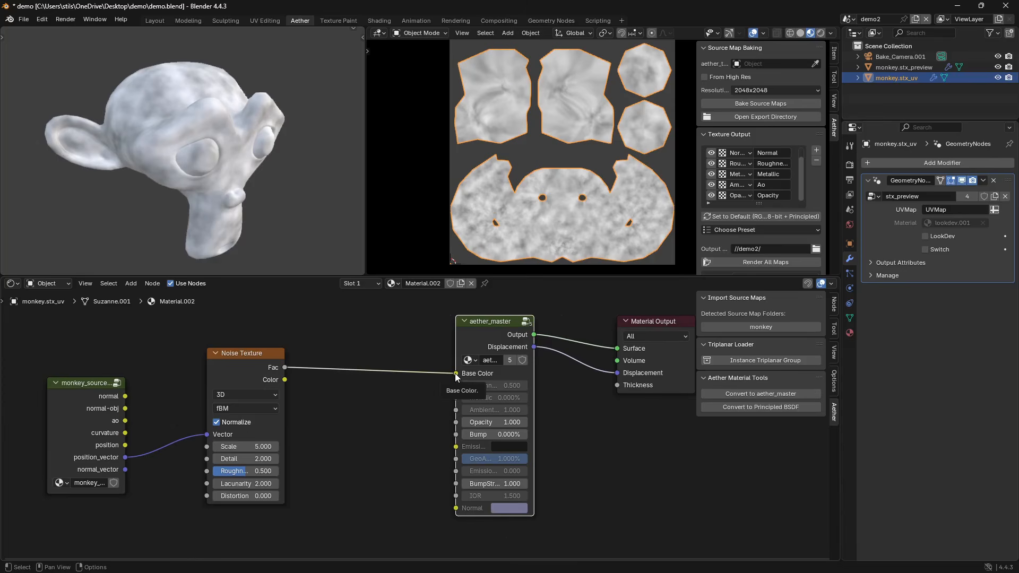
pyautogui.moveTo(455, 374); pyautogui.dragTo(452, 443)
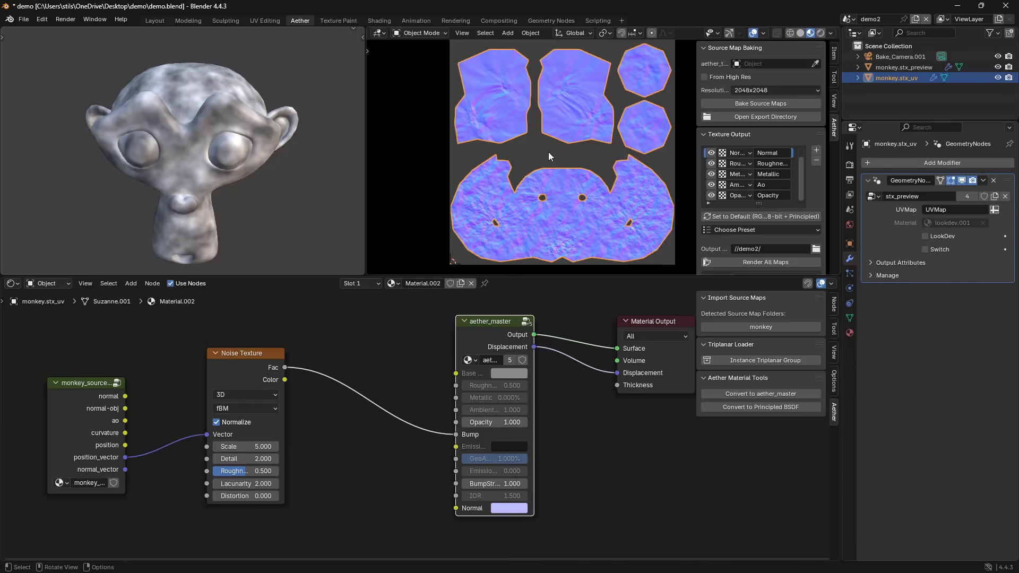
# Preview the Normal output up close on the UV layout and compare it with the Basecolor output.
pyautogui.click(711, 152)
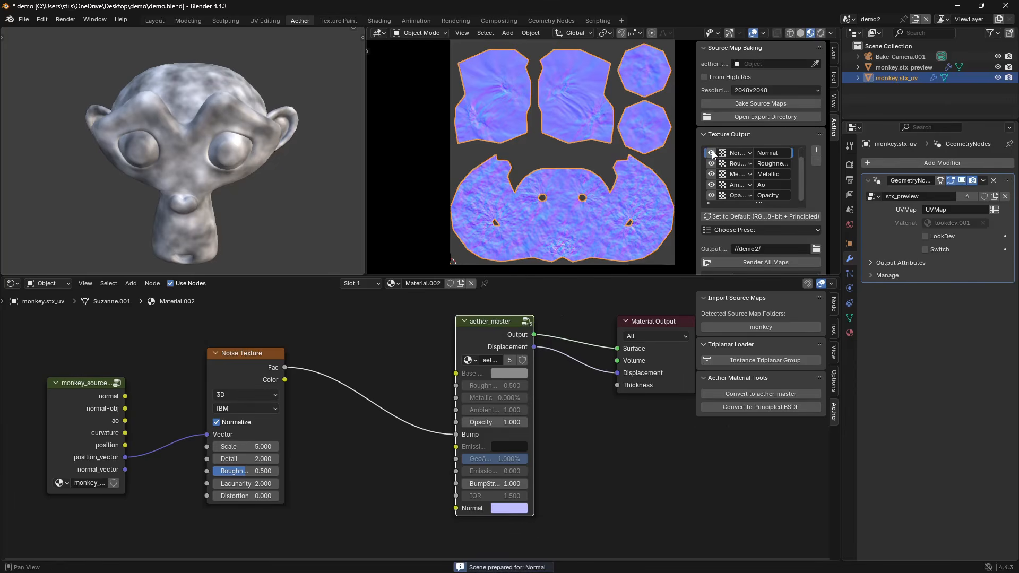
pyautogui.scroll(5, 553, 158)
pyautogui.keyDown('shift'); pyautogui.scroll(-2, 581, 168); pyautogui.keyUp('shift')
pyautogui.keyDown('shift'); pyautogui.moveTo(527, 81); pyautogui.dragTo(419, 121, button='middle'); pyautogui.keyUp('shift')
pyautogui.keyDown('shift'); pyautogui.moveTo(590, 110); pyautogui.dragTo(634, 104, button='middle'); pyautogui.keyUp('shift')
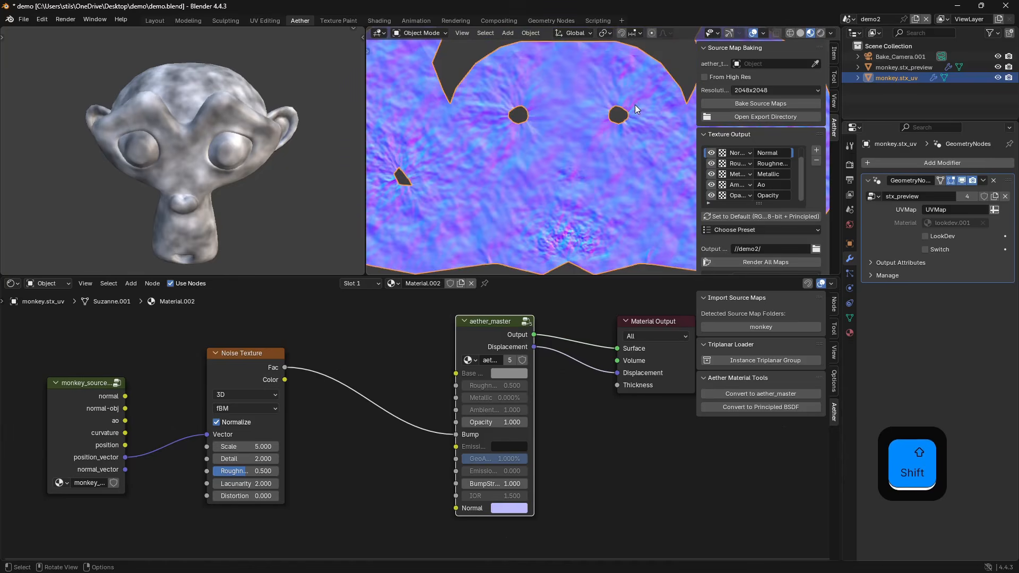
pyautogui.scroll(1, 713, 158)
pyautogui.click(714, 154)
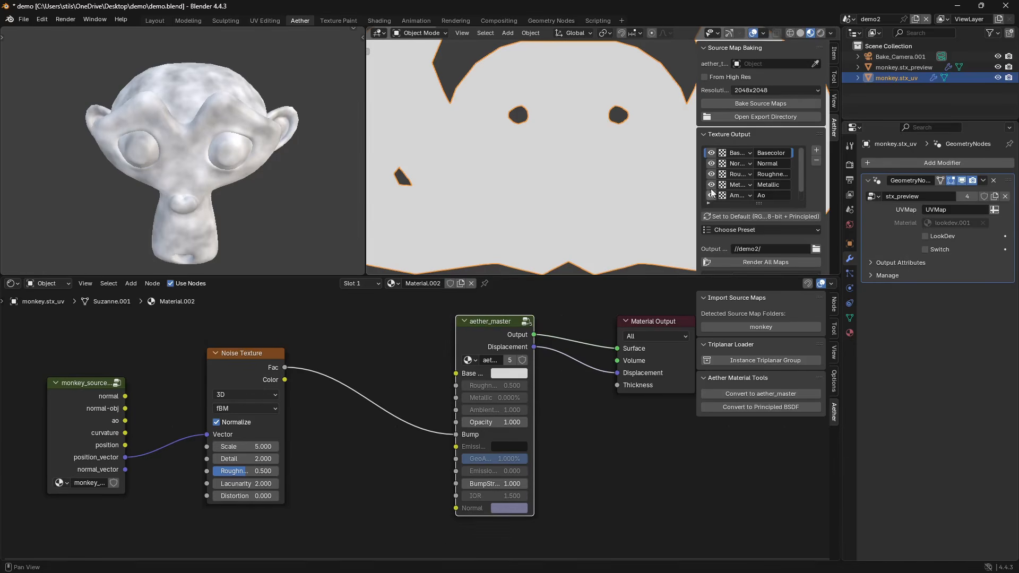
pyautogui.click(712, 164)
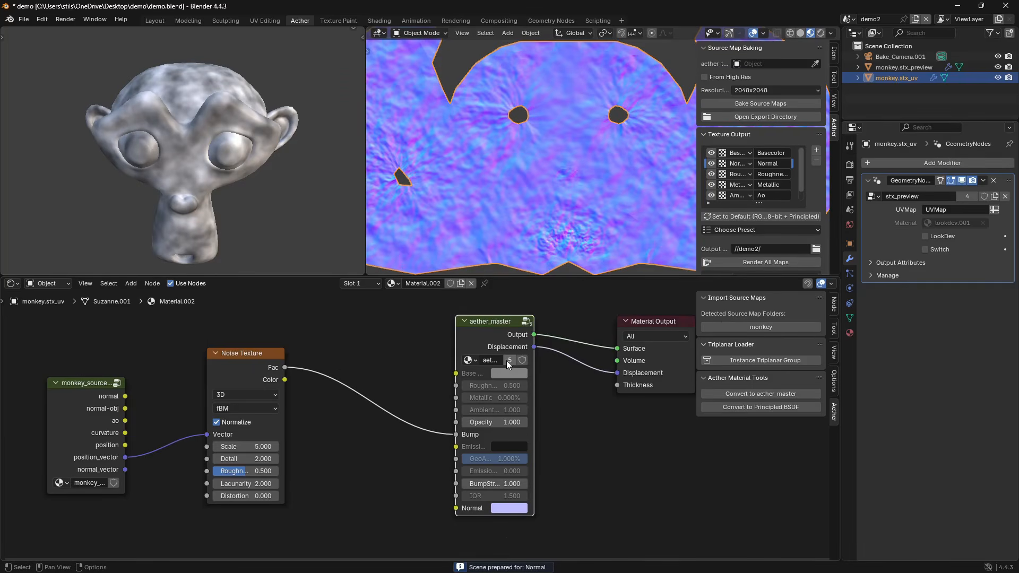
# Test the normal output by unlinking and relinking Displacement on the Material Output, and by varying the aether_master bump strength and returning it to 1.
pyautogui.moveTo(617, 371); pyautogui.dragTo(573, 409)
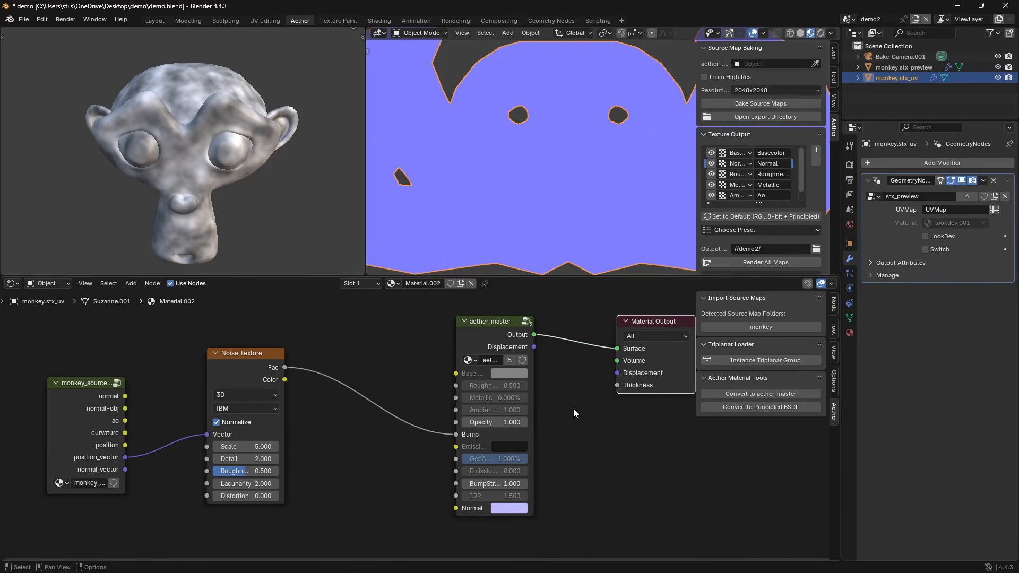
pyautogui.moveTo(533, 347); pyautogui.dragTo(616, 375)
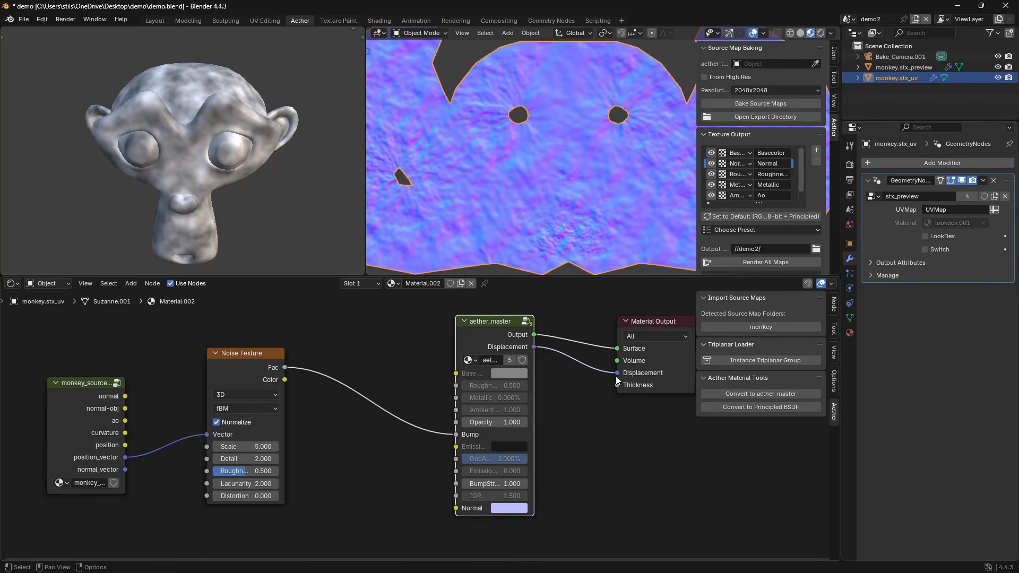
pyautogui.moveTo(508, 484)
pyautogui.mouseDown()
pyautogui.moveTo(477, 484)
pyautogui.moveTo(515, 484)
pyautogui.moveTo(488, 484)
pyautogui.mouseUp()
pyautogui.doubleClick(507, 484)
pyautogui.write('1')
pyautogui.press('Return')
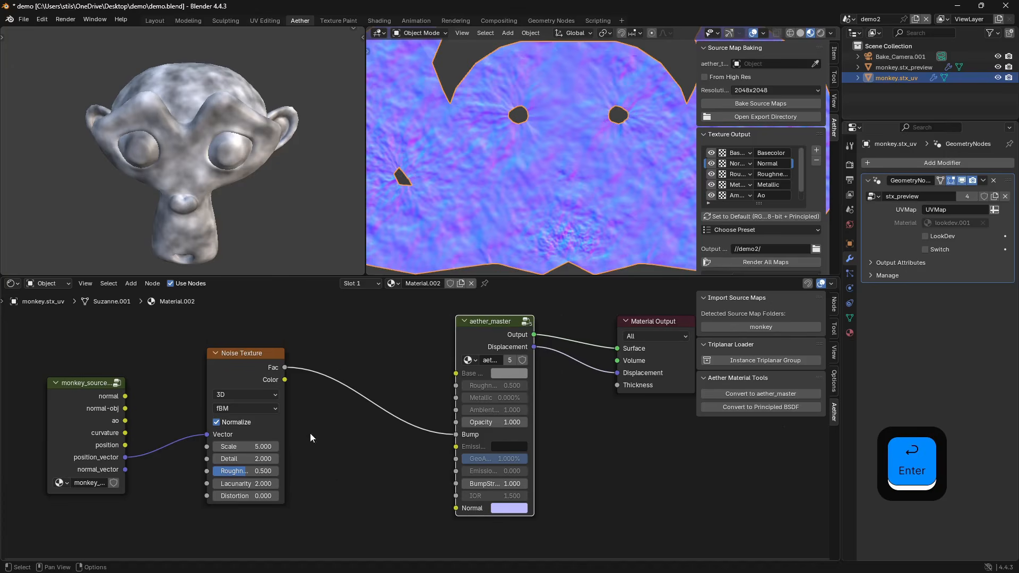
# Set the noise Scale to 7.6 and insert a Multiply math node with Value 1.1 between the noise and the Bump input.
pyautogui.moveTo(239, 446); pyautogui.dragTo(271, 446)
pyautogui.hotkey('shift', 'a')
pyautogui.click(348, 362)
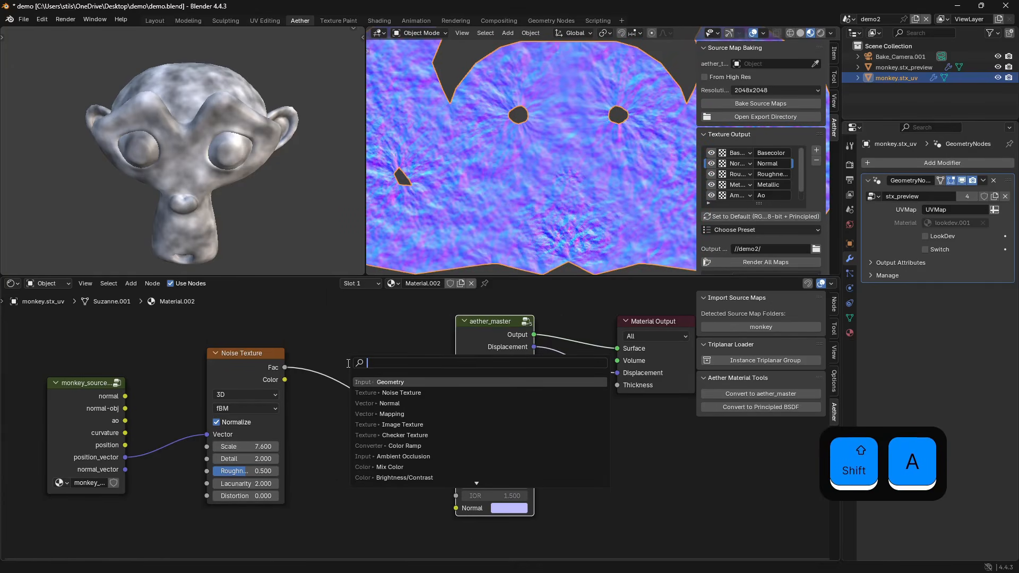
pyautogui.write('math')
pyautogui.press('Return')
pyautogui.click(348, 364)
pyautogui.moveTo(391, 435); pyautogui.dragTo(379, 435)
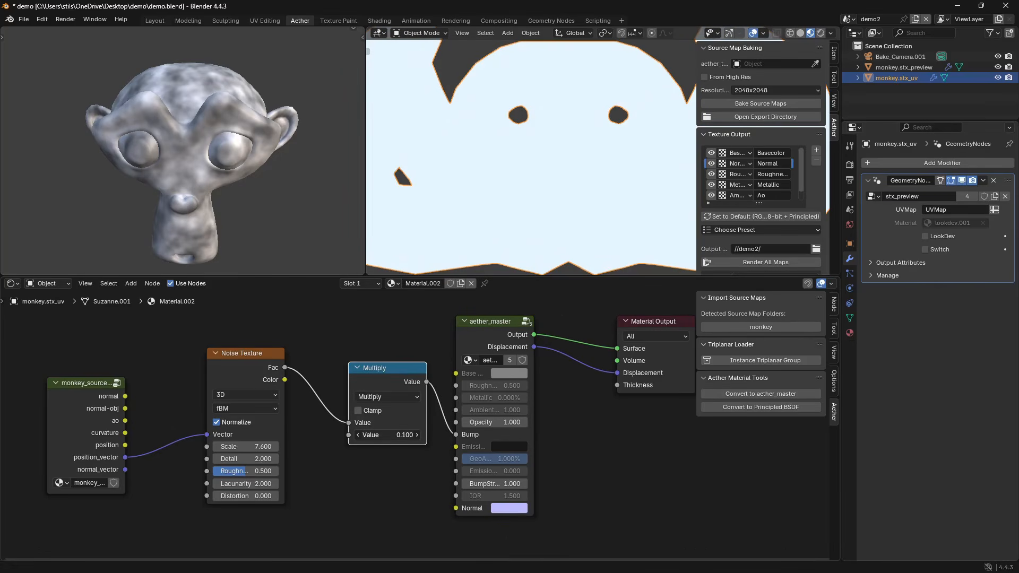
pyautogui.scroll(-2, 538, 174)
pyautogui.moveTo(392, 435); pyautogui.dragTo(408, 435)
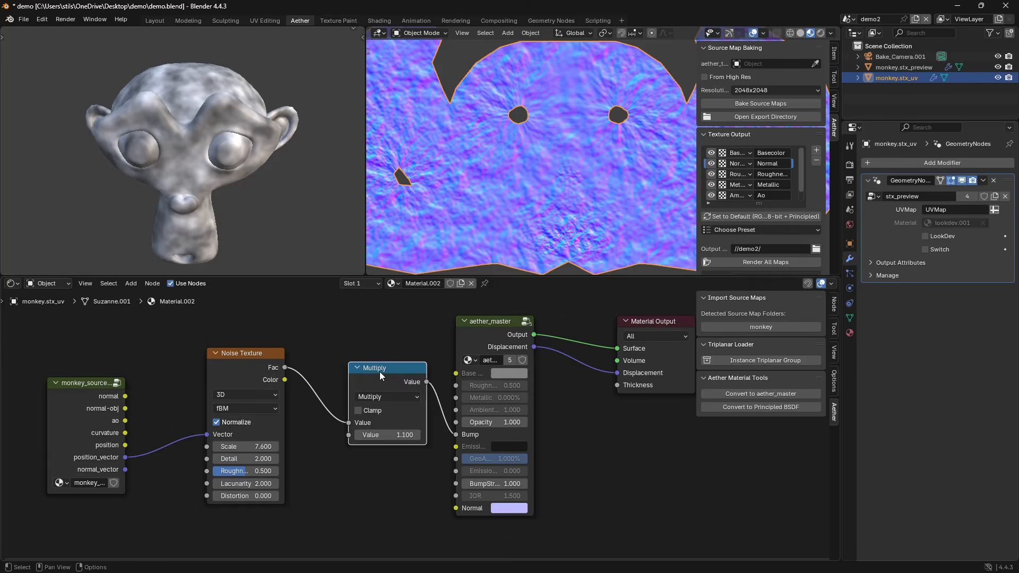
# Insert a Color Ramp between Multiply and Bump with stops at 0.350 and 0.568, and set the noise Scale to 12.7.
pyautogui.moveTo(379, 372); pyautogui.dragTo(341, 369)
pyautogui.hotkey('shift', 'a')
pyautogui.write('ramp')
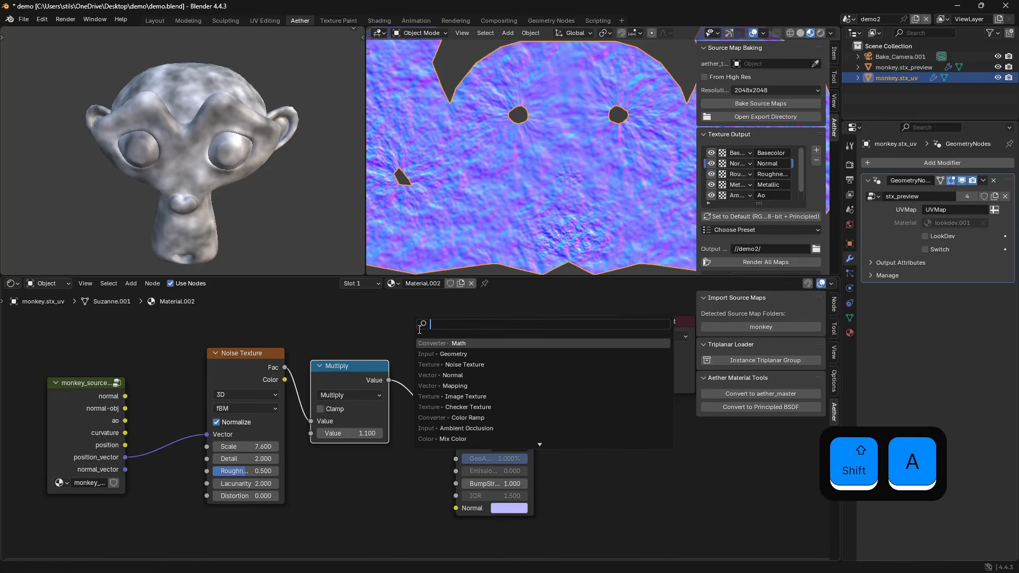
pyautogui.press('Return')
pyautogui.click(414, 332)
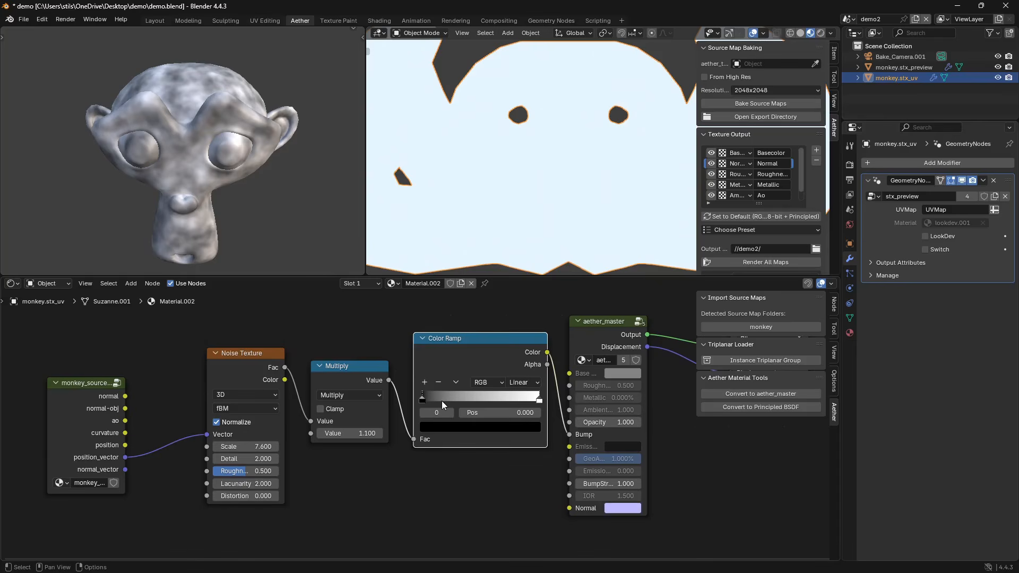
pyautogui.moveTo(425, 391); pyautogui.dragTo(491, 404)
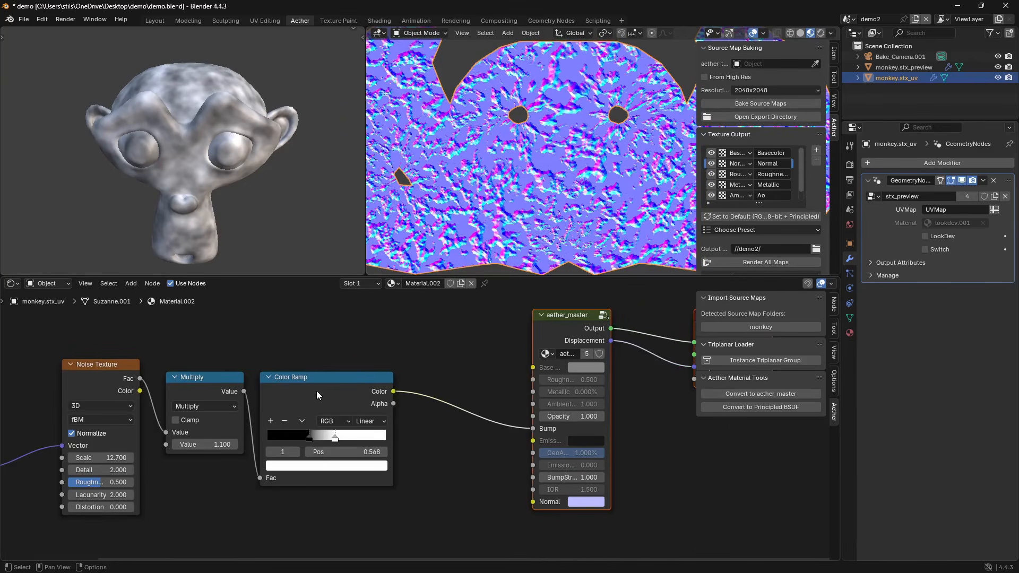
# Duplicate the Color Ramp above the original and feed its Fac from the original ramp's Color output.
pyautogui.click(317, 393)
pyautogui.hotkey('shift', 'd')
pyautogui.moveTo(393, 458); pyautogui.dragTo(336, 405)
# Turn the duplicated Color Ramp into a full-width red-to-orange gradient and connect its Color output to aether_master's Base Color.
pyautogui.click(385, 364)
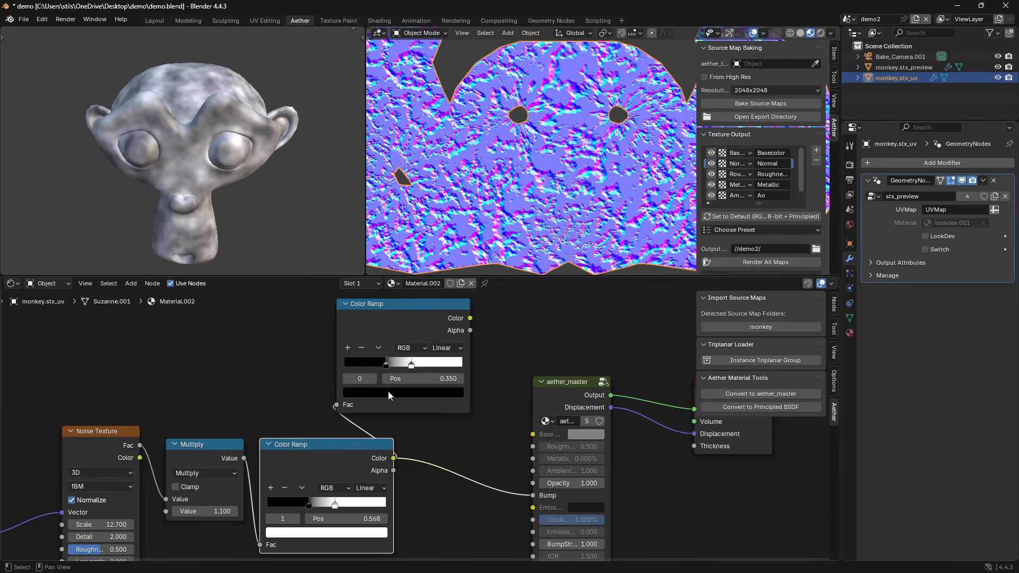
pyautogui.click(388, 391)
pyautogui.moveTo(443, 260); pyautogui.dragTo(444, 211)
pyautogui.moveTo(390, 265)
pyautogui.mouseDown()
pyautogui.moveTo(389, 303)
pyautogui.moveTo(373, 295)
pyautogui.mouseUp()
pyautogui.click(404, 391)
pyautogui.click(390, 281)
pyautogui.moveTo(374, 366); pyautogui.dragTo(345, 366)
pyautogui.moveTo(411, 365); pyautogui.dragTo(463, 365)
pyautogui.moveTo(471, 318); pyautogui.dragTo(533, 434)
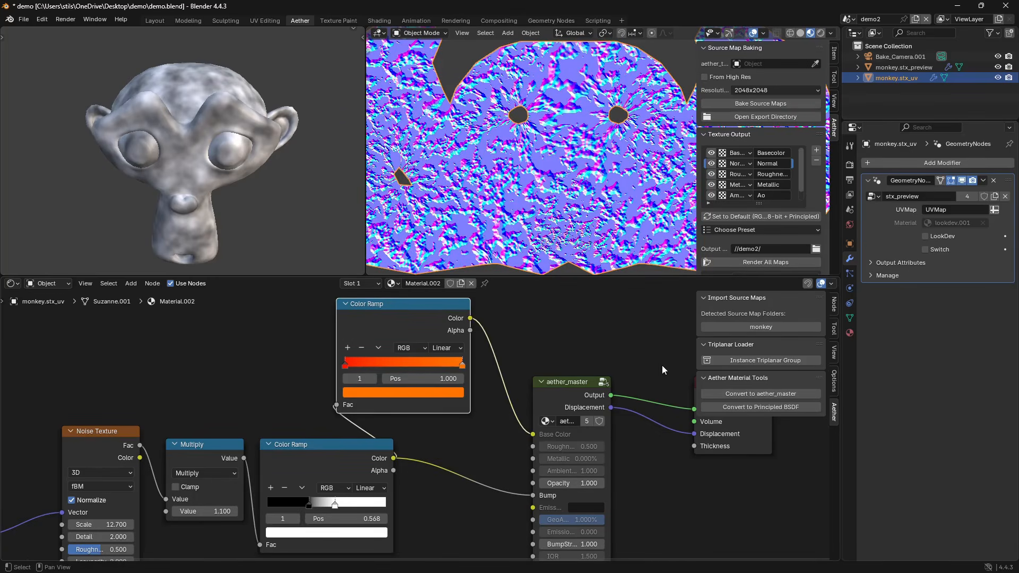
# Preview the Basecolor output, render all maps, and inspect the red and orange bumpy monkey from several angles.
pyautogui.click(713, 154)
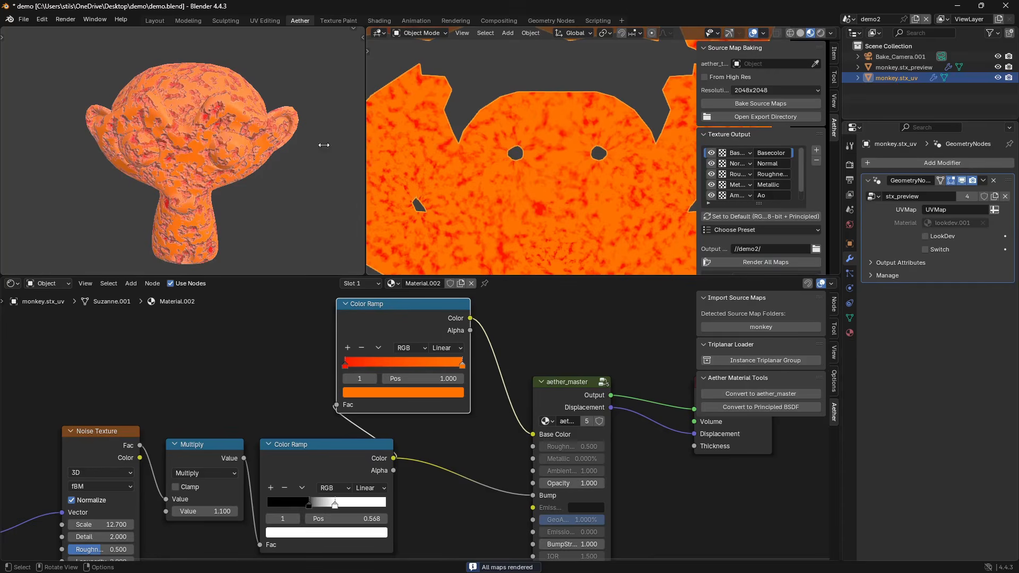
pyautogui.moveTo(209, 173); pyautogui.dragTo(221, 155, button='middle')
pyautogui.scroll(4, 257, 196)
pyautogui.scroll(-3, 222, 155)
pyautogui.scroll(-3, 222, 155)
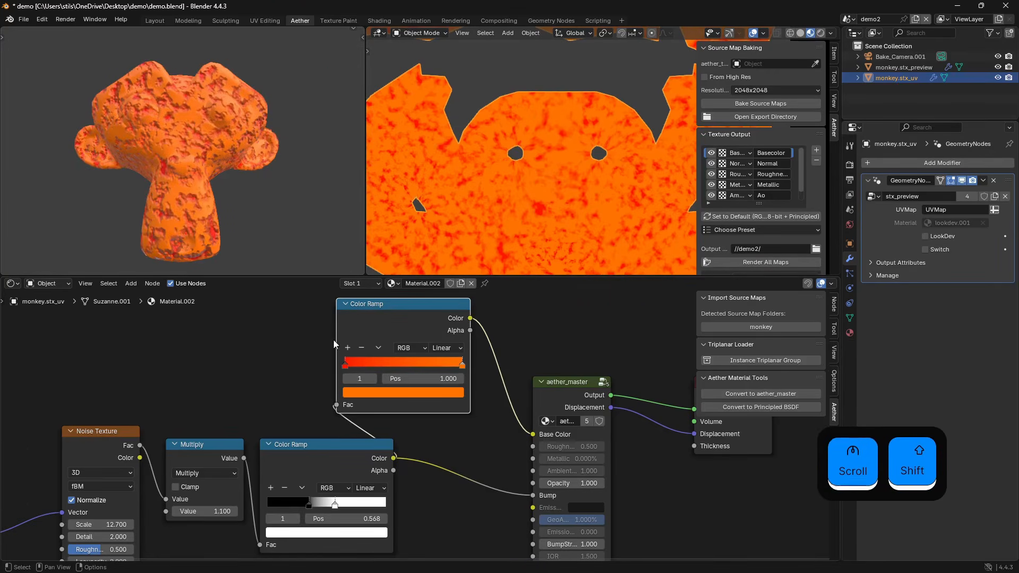
pyautogui.scroll(-2, 330, 340)
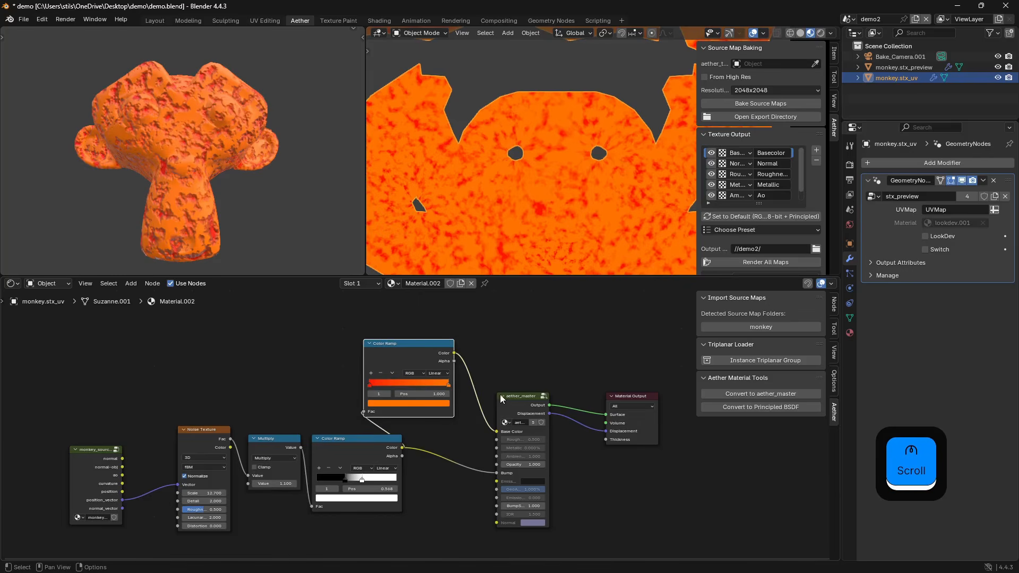
pyautogui.moveTo(323, 191); pyautogui.dragTo(330, 164, button='middle')
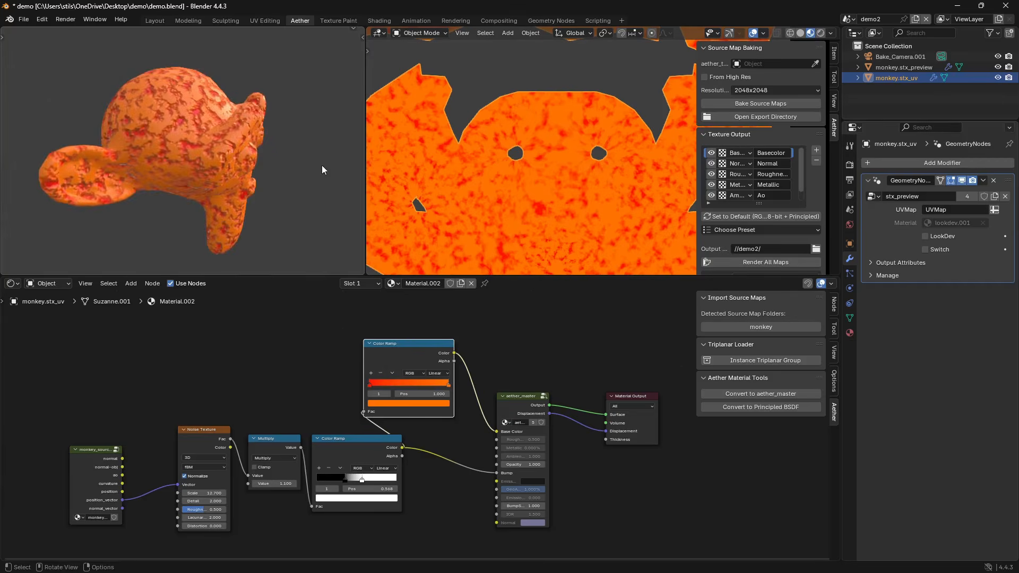
pyautogui.moveTo(206, 165); pyautogui.dragTo(234, 168, button='middle')
# Browse the demo2 output folder to examine the rendered map files, including the size of demo2_Normal.png, and leave without choosing a file.
pyautogui.scroll(-4, 813, 214)
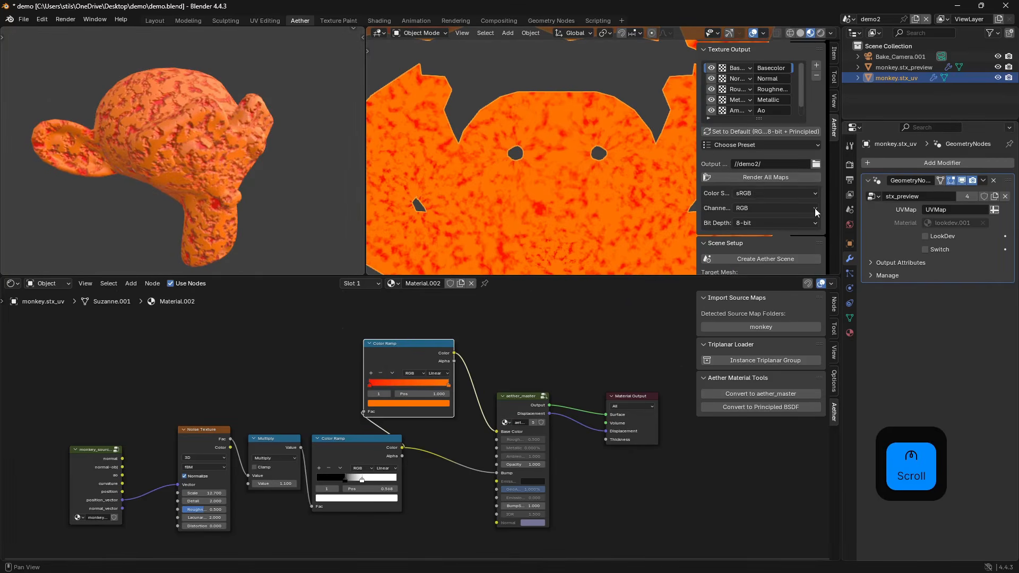
pyautogui.click(816, 164)
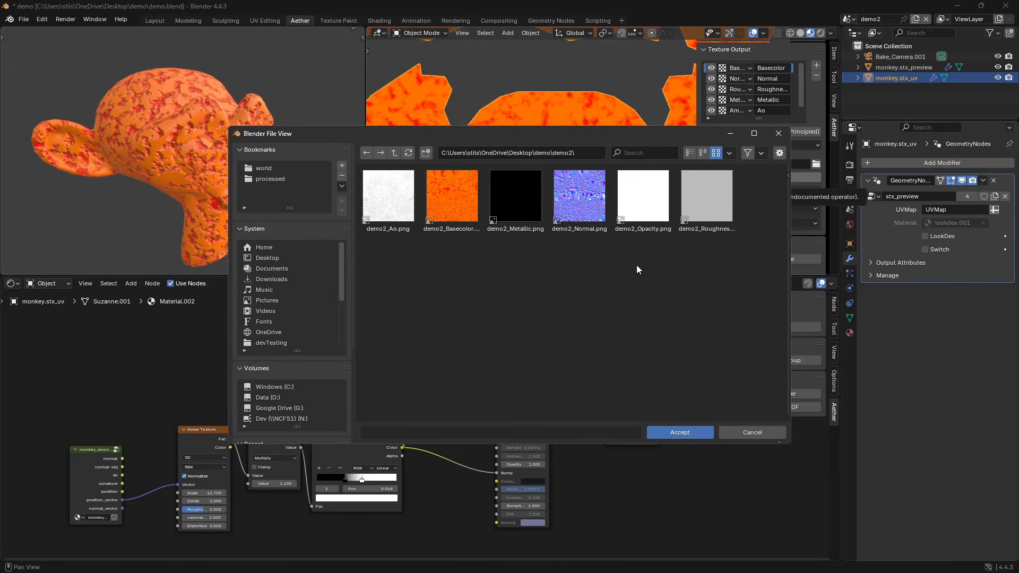
pyautogui.click(388, 198)
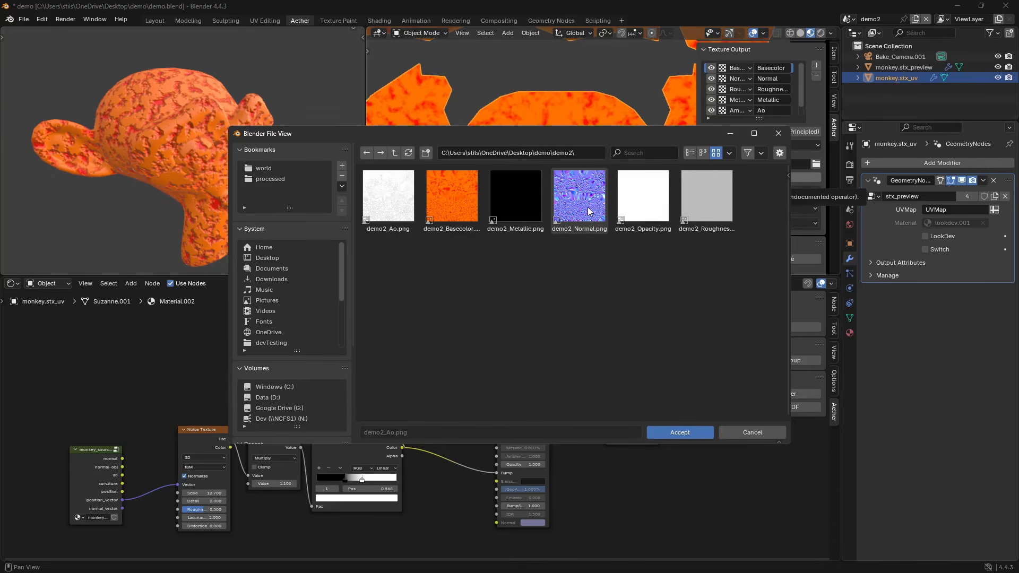
pyautogui.moveTo(588, 211)
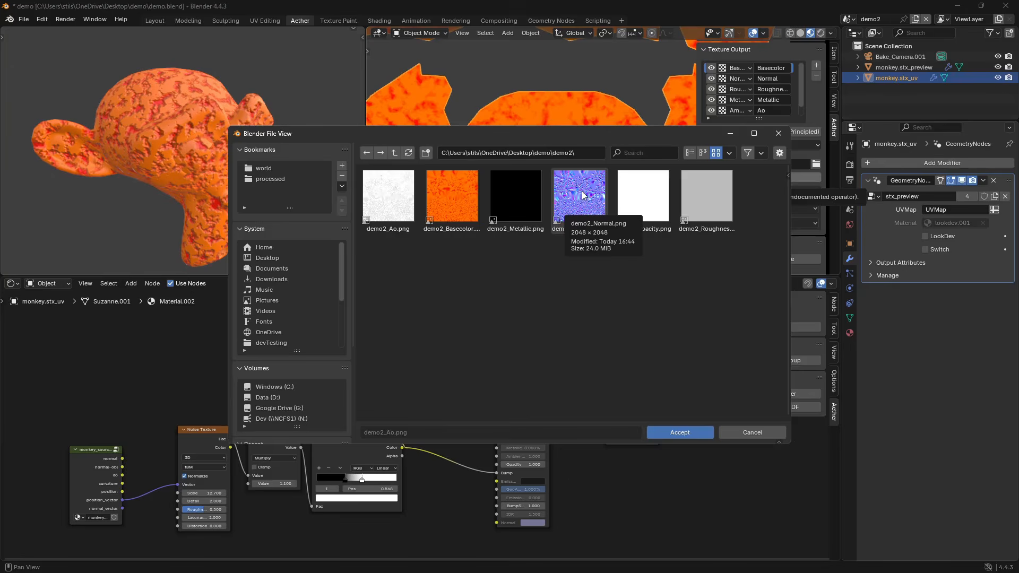
pyautogui.click(738, 433)
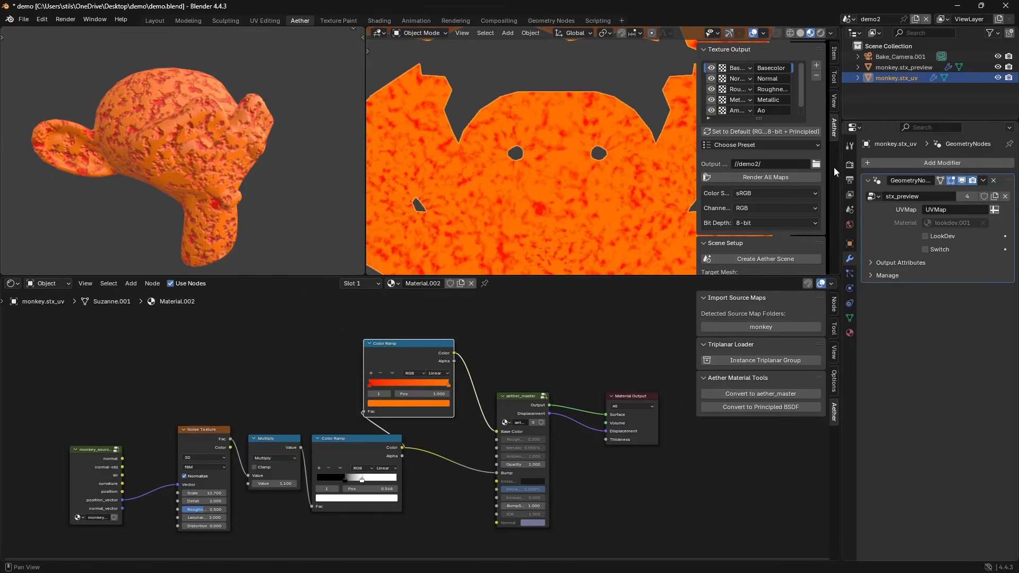
# Apply the PBR Default preset to the texture outputs and set the Basecolor entry's map type to Custom.
pyautogui.click(768, 146)
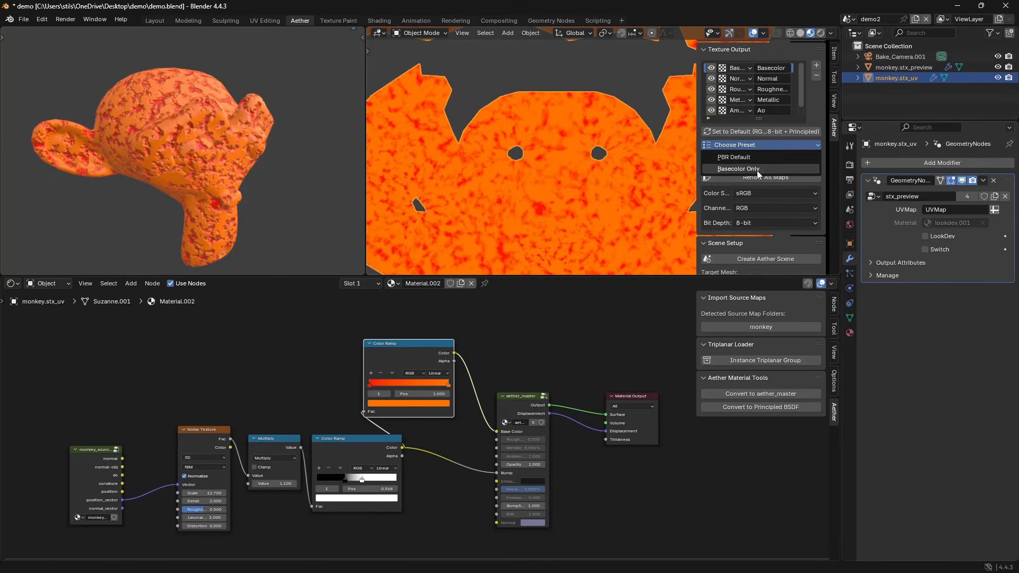
pyautogui.click(761, 157)
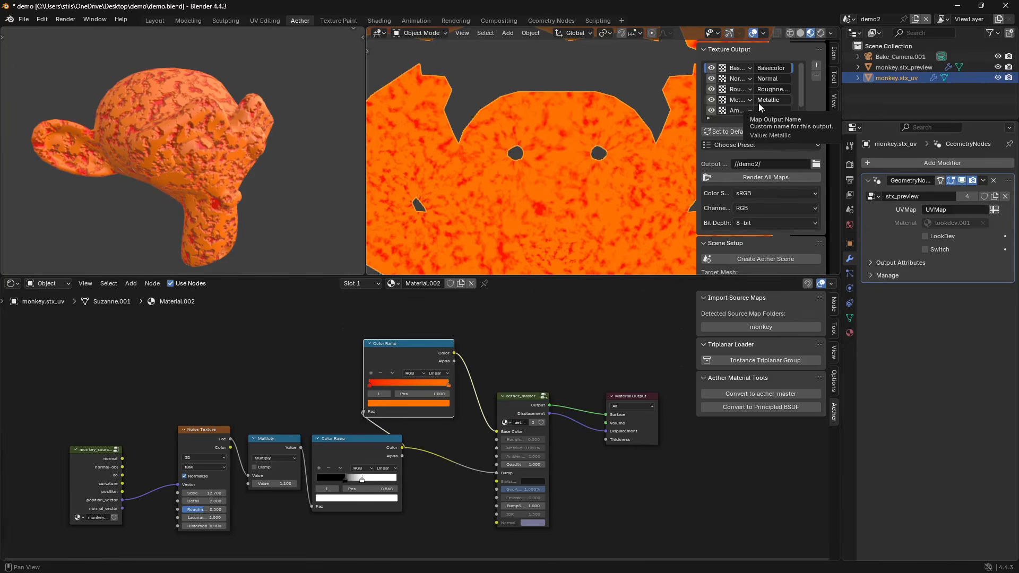
pyautogui.scroll(1, 744, 111)
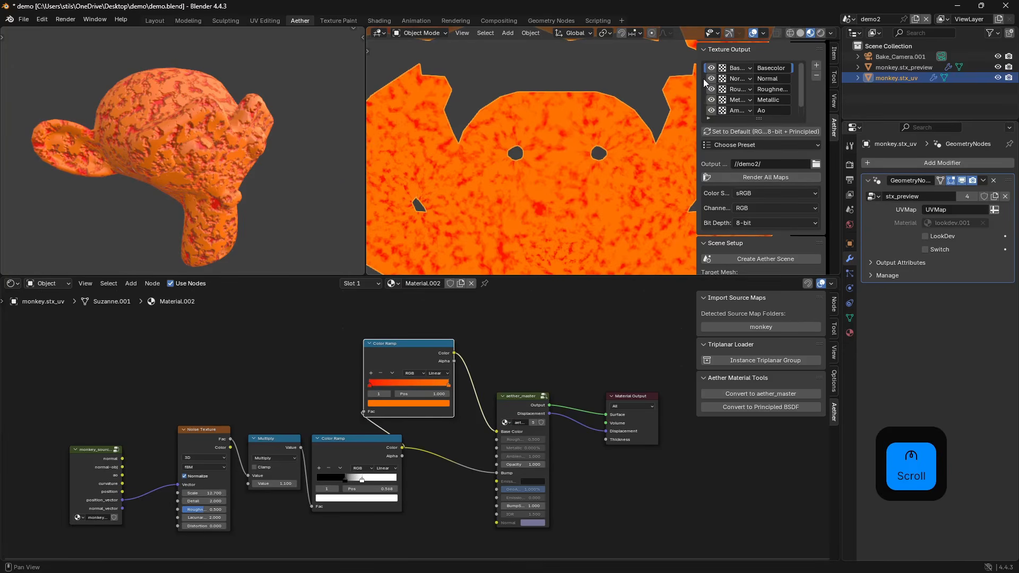
pyautogui.scroll(-1, 753, 72)
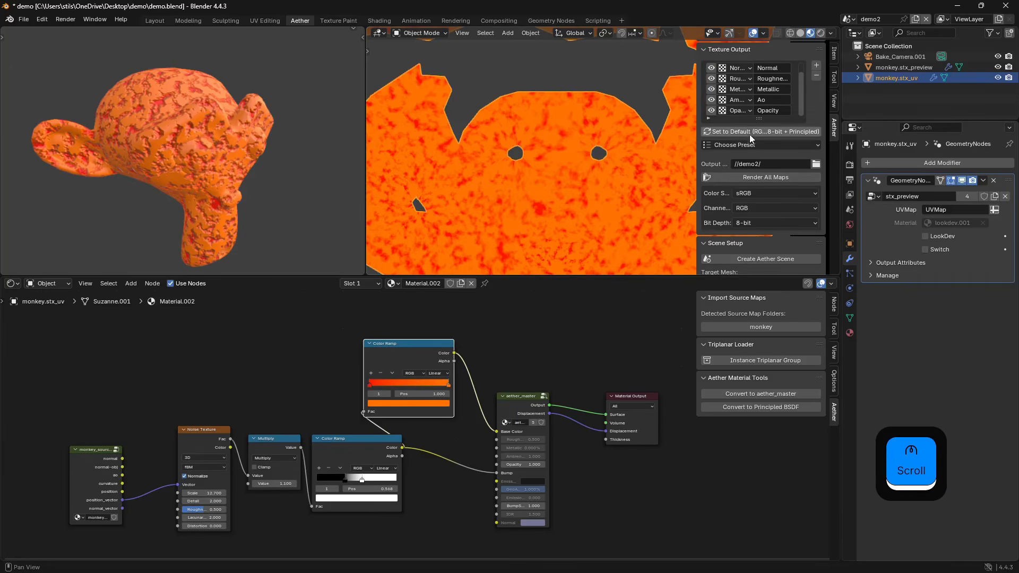
pyautogui.scroll(1, 748, 68)
pyautogui.click(748, 69)
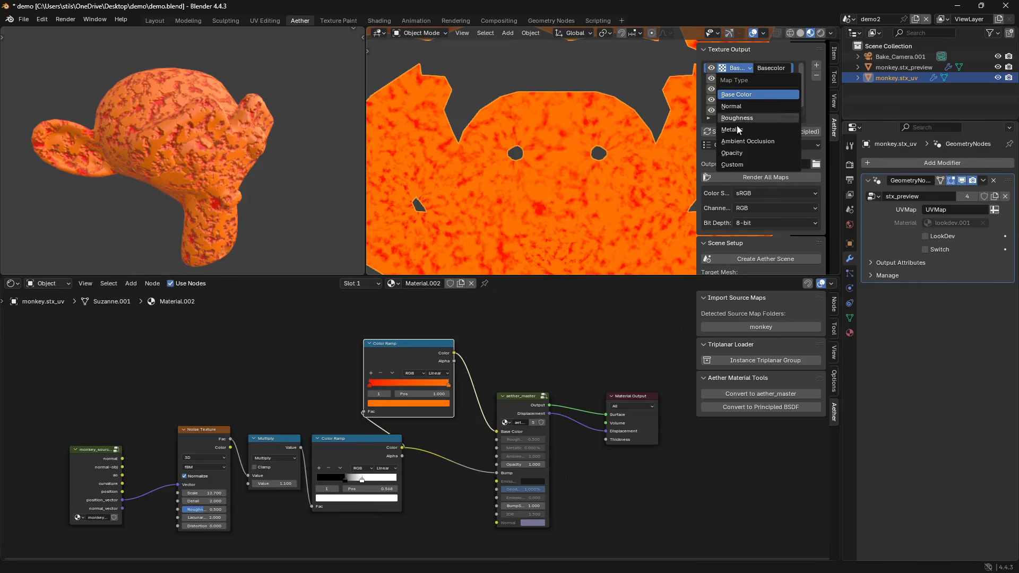
pyautogui.click(744, 164)
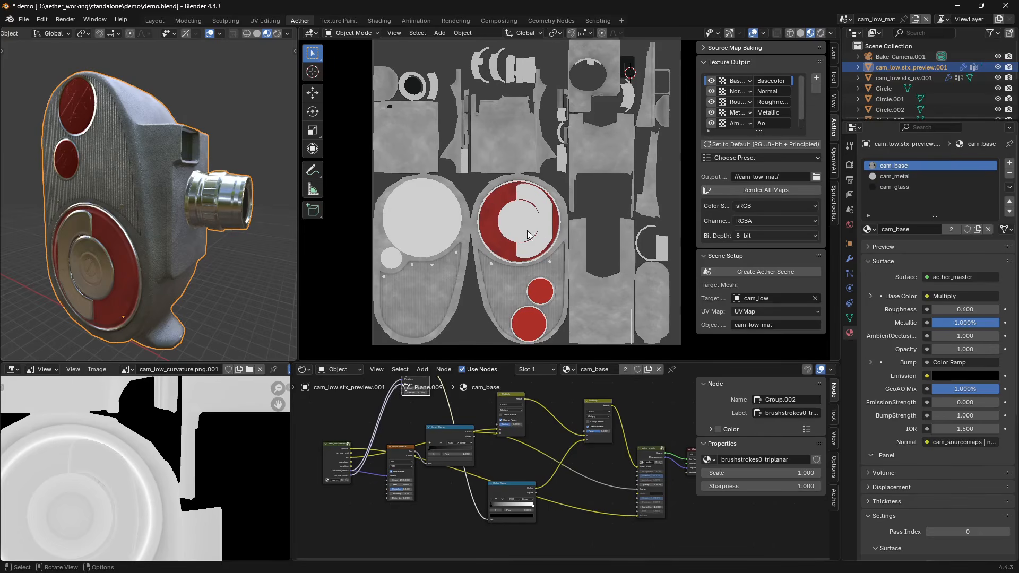
# Examine the camera model's UV layout by selecting the dial plane, the cam_low.stx_uv.001 mesh, and the circle around the red discs.
pyautogui.scroll(2, 527, 231)
pyautogui.keyDown('shift'); pyautogui.scroll(-2, 546, 223); pyautogui.keyUp('shift')
pyautogui.click(558, 210)
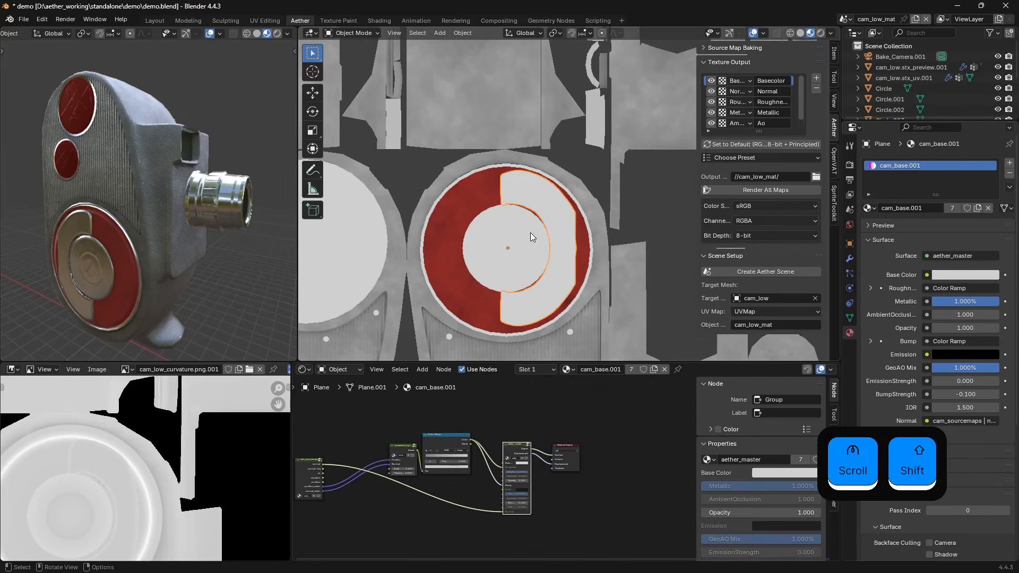
pyautogui.keyDown('shift'); pyautogui.scroll(-2, 530, 232); pyautogui.keyUp('shift')
pyautogui.click(481, 238)
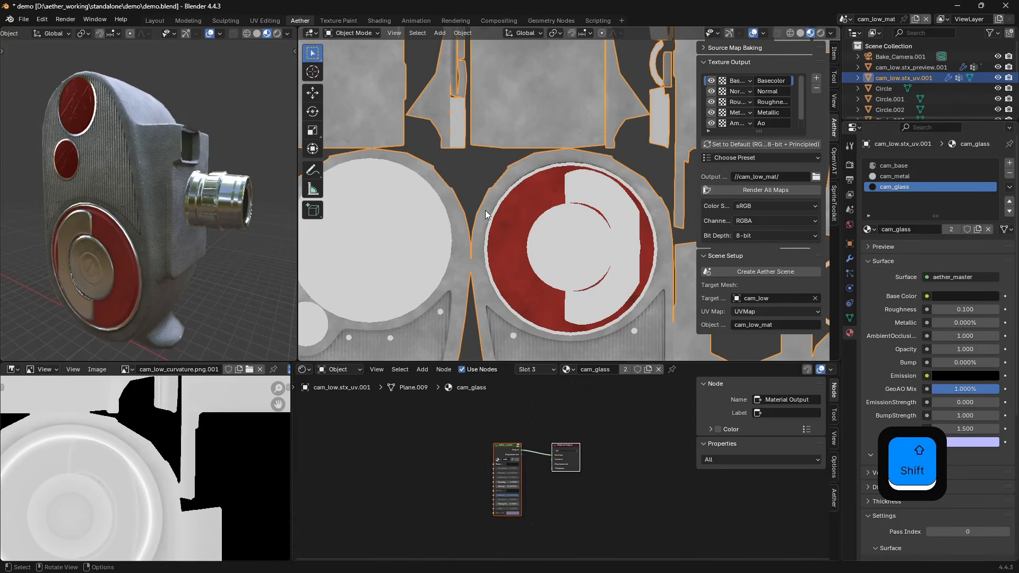
pyautogui.scroll(-2, 519, 193)
pyautogui.keyDown('shift'); pyautogui.moveTo(524, 195); pyautogui.dragTo(525, 122, button='middle'); pyautogui.keyUp('shift')
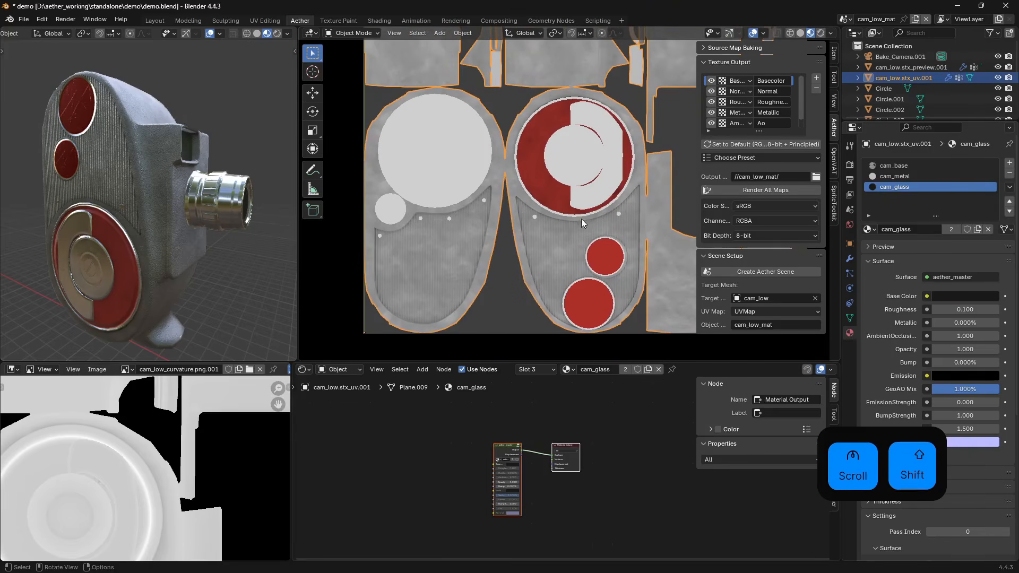
pyautogui.click(597, 256)
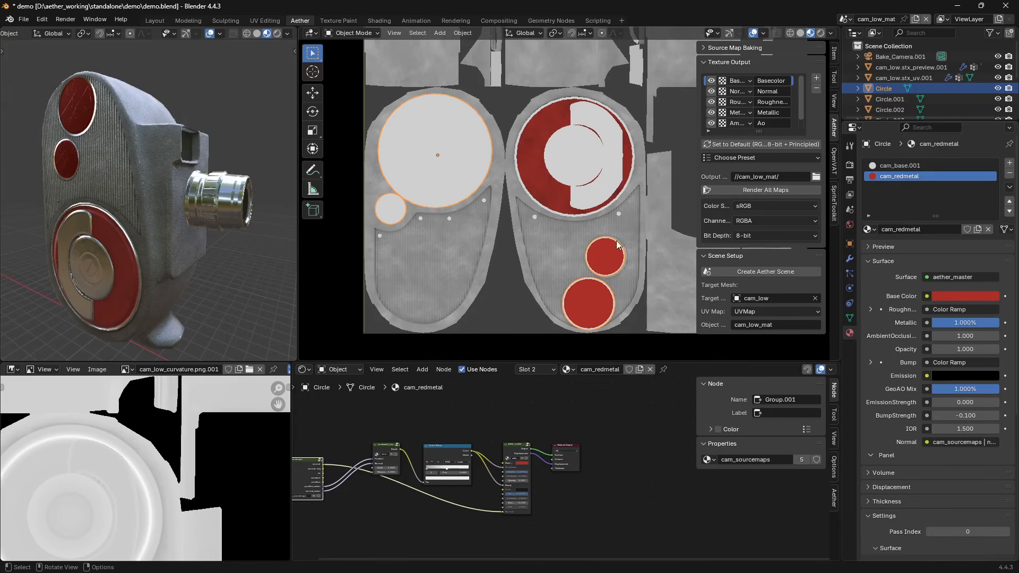
# Select the small rivet circles and examine their placement across both camera side panels in the UV layout.
pyautogui.scroll(9, 552, 246)
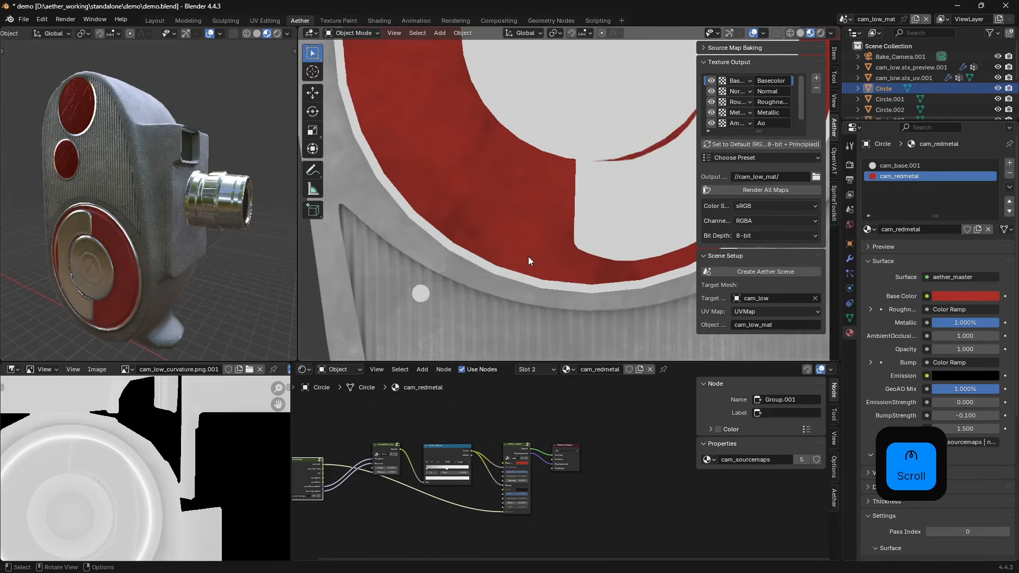
pyautogui.keyDown('shift'); pyautogui.moveTo(521, 261); pyautogui.dragTo(835, 221, button='middle'); pyautogui.keyUp('shift')
pyautogui.click(527, 174)
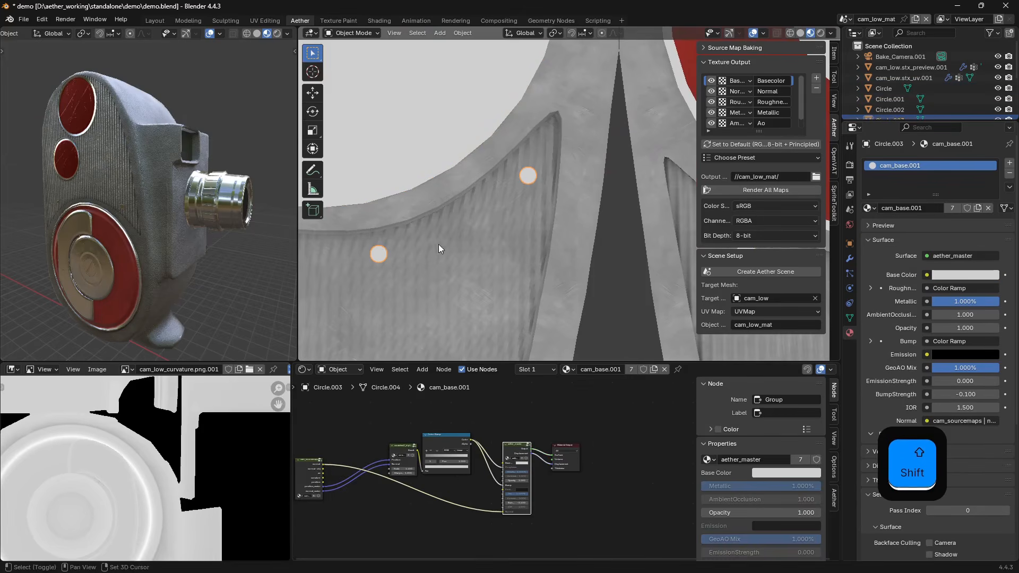
pyautogui.keyDown('shift'); pyautogui.moveTo(440, 242); pyautogui.dragTo(532, 256, button='middle'); pyautogui.keyUp('shift')
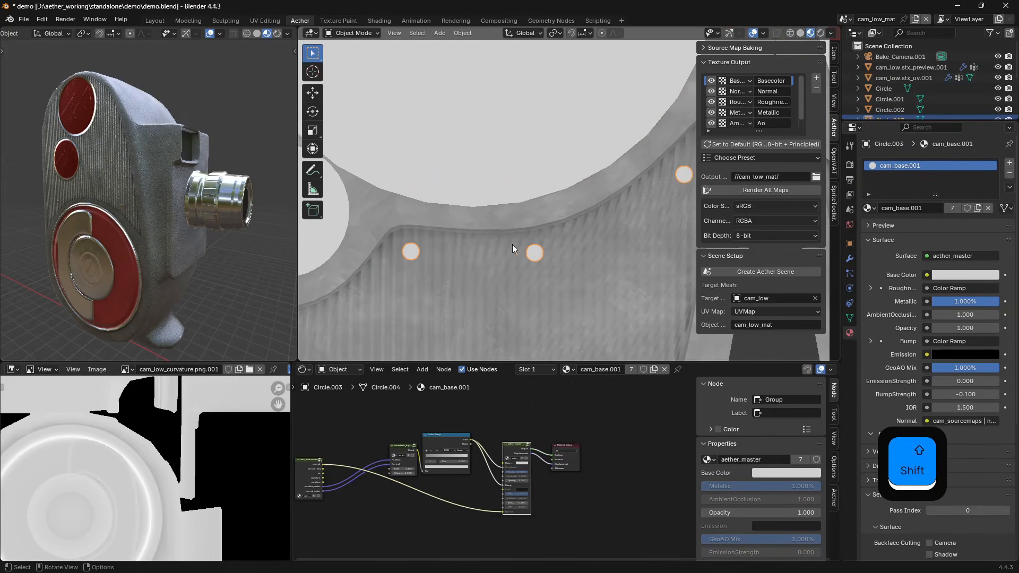
pyautogui.keyDown('shift'); pyautogui.moveTo(590, 281); pyautogui.dragTo(634, 152, button='middle'); pyautogui.keyUp('shift')
pyautogui.keyDown('shift'); pyautogui.moveTo(464, 214); pyautogui.dragTo(545, 233, button='middle'); pyautogui.keyUp('shift')
pyautogui.scroll(-1, 562, 238)
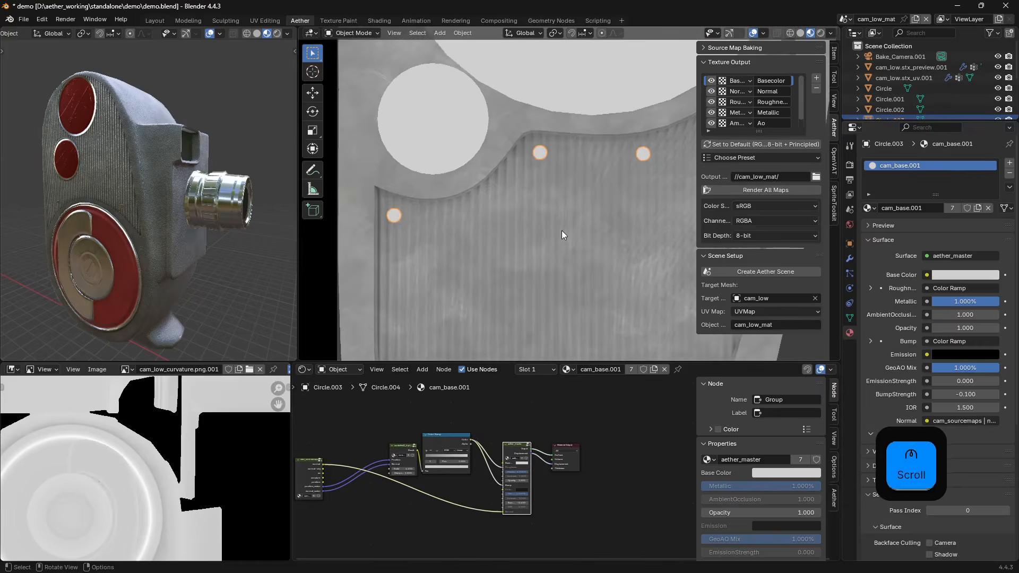
pyautogui.scroll(-2, 514, 172)
pyautogui.keyDown('shift'); pyautogui.moveTo(604, 140); pyautogui.dragTo(474, 253, button='middle'); pyautogui.keyUp('shift')
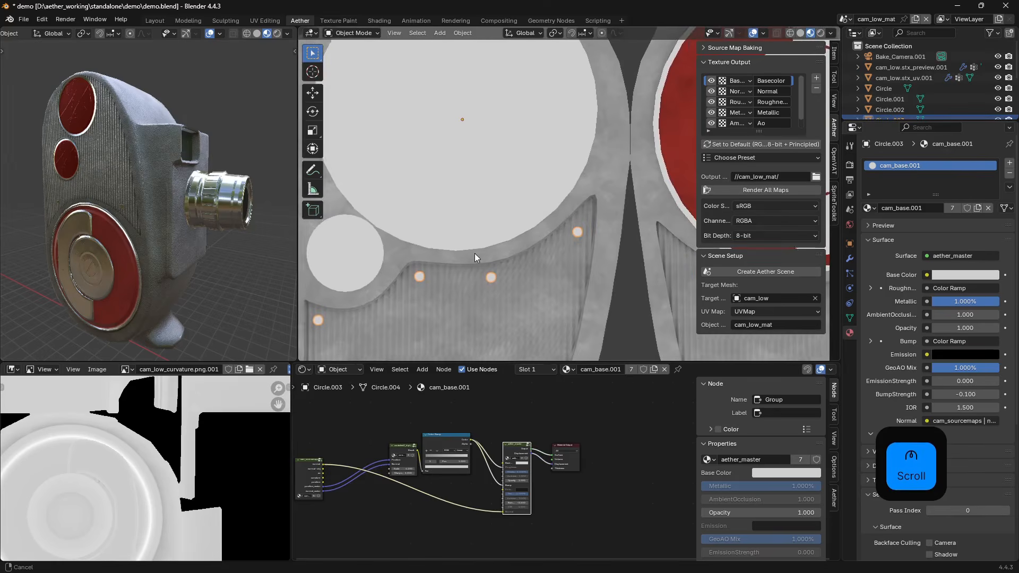
pyautogui.scroll(-4, 499, 244)
pyautogui.keyDown('shift'); pyautogui.moveTo(599, 235); pyautogui.dragTo(509, 240, button='middle'); pyautogui.keyUp('shift')
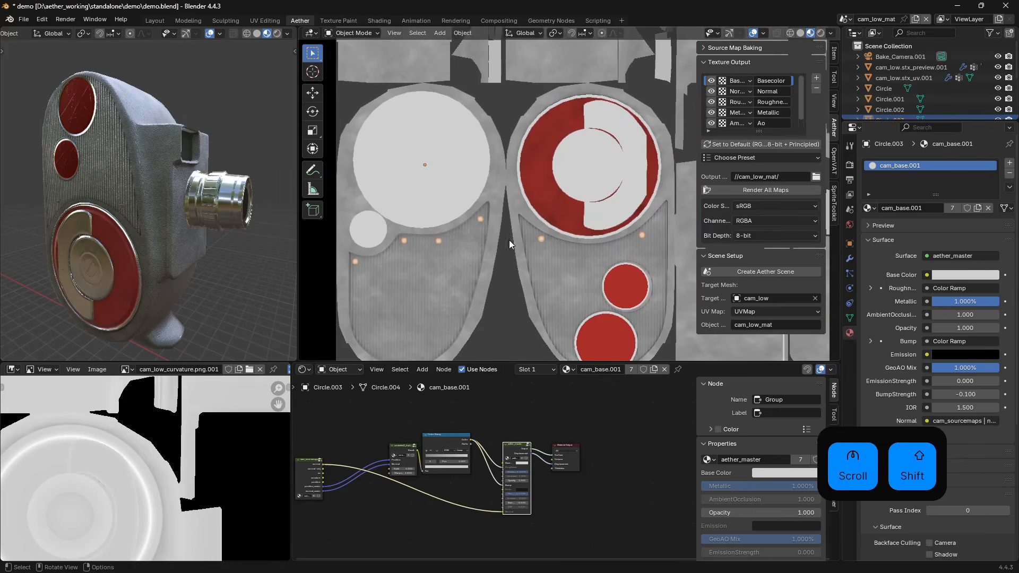
# Preview the Normal output and isolate cam_low.stx_uv.001 in local view, angled to show its surface detail.
pyautogui.click(711, 82)
pyautogui.click(711, 93)
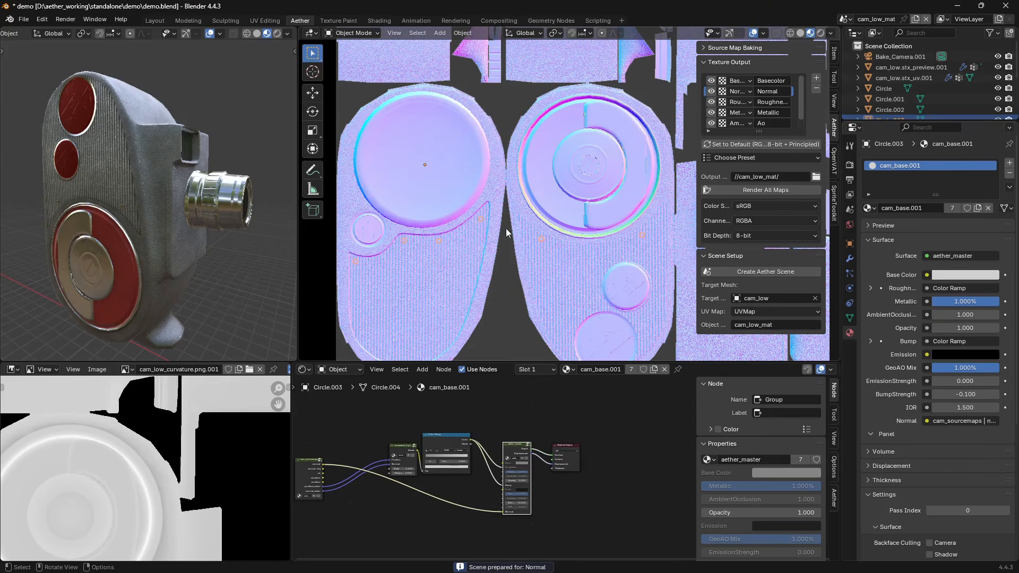
pyautogui.press('/')
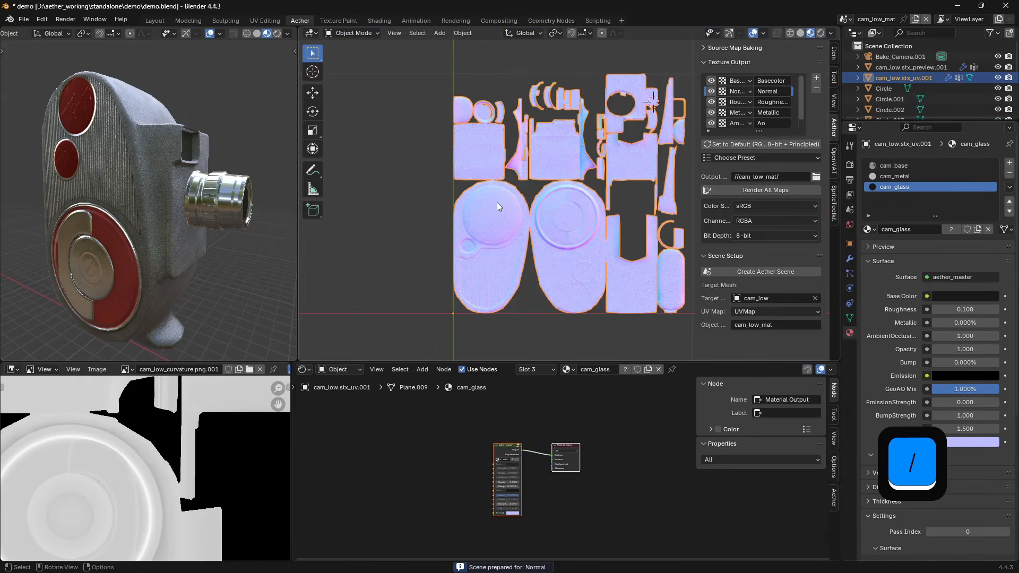
pyautogui.moveTo(559, 261); pyautogui.dragTo(564, 235, button='middle')
pyautogui.scroll(5, 578, 233)
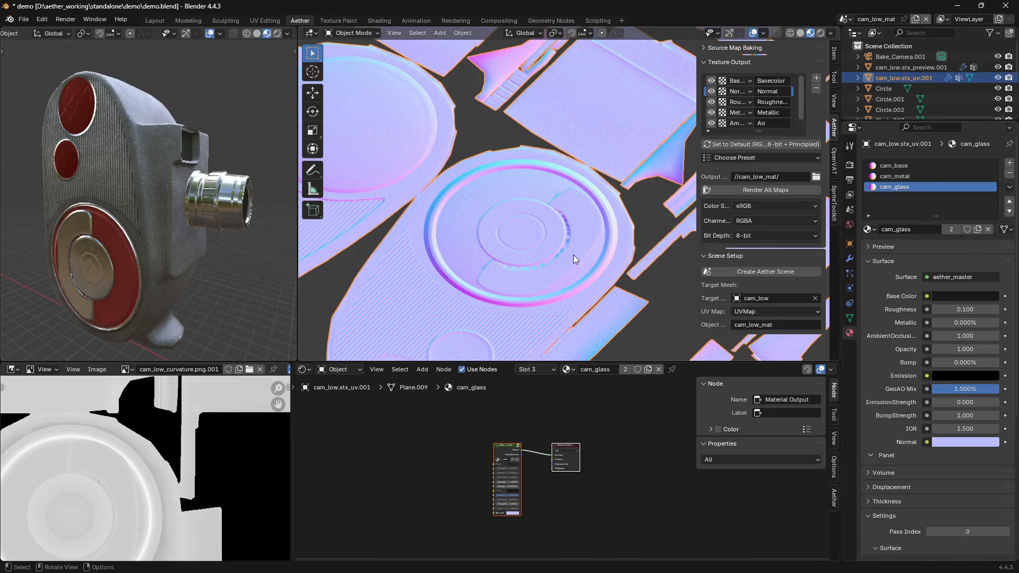
# Examine the isolated mesh's normal detail around the dial in the bake camera view, and leave local view.
pyautogui.press('KP_0')
pyautogui.scroll(4, 603, 254)
pyautogui.keyDown('shift'); pyautogui.moveTo(603, 253); pyautogui.dragTo(552, 295, button='middle'); pyautogui.keyUp('shift')
pyautogui.scroll(4, 552, 295)
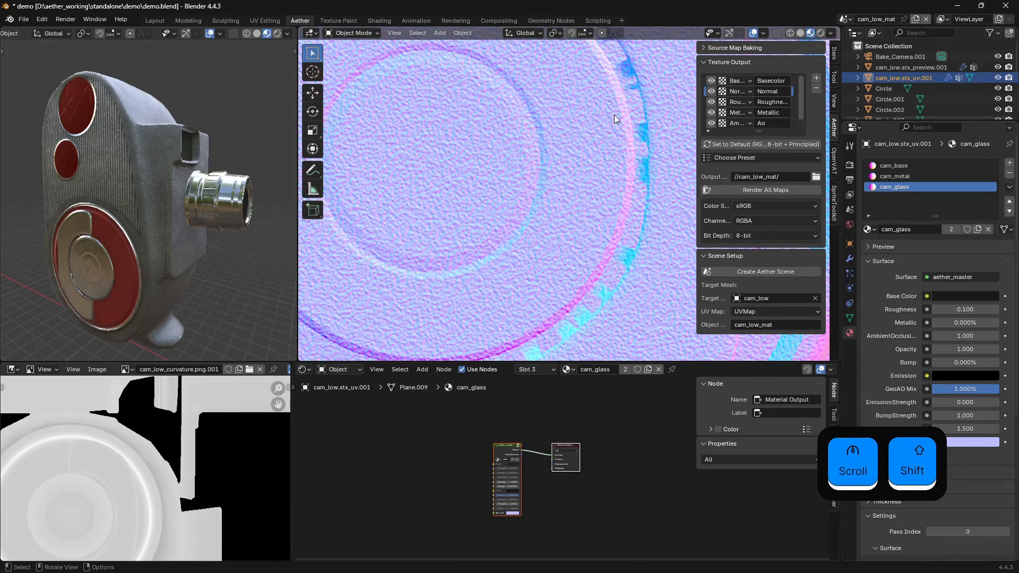
pyautogui.scroll(-5, 600, 269)
pyautogui.scroll(-2, 602, 268)
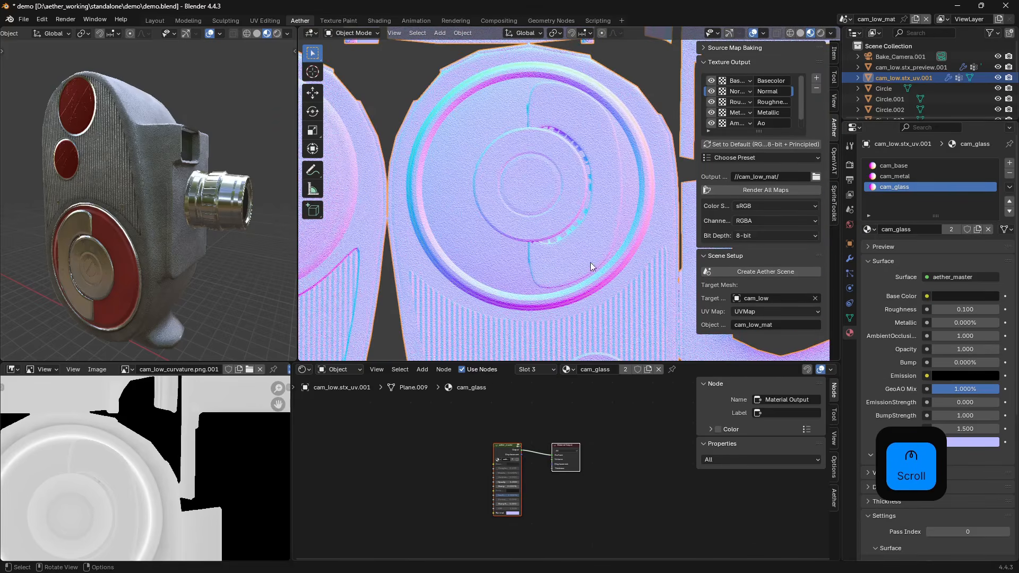
pyautogui.keyDown('shift'); pyautogui.moveTo(600, 263); pyautogui.dragTo(621, 243, button='middle'); pyautogui.keyUp('shift')
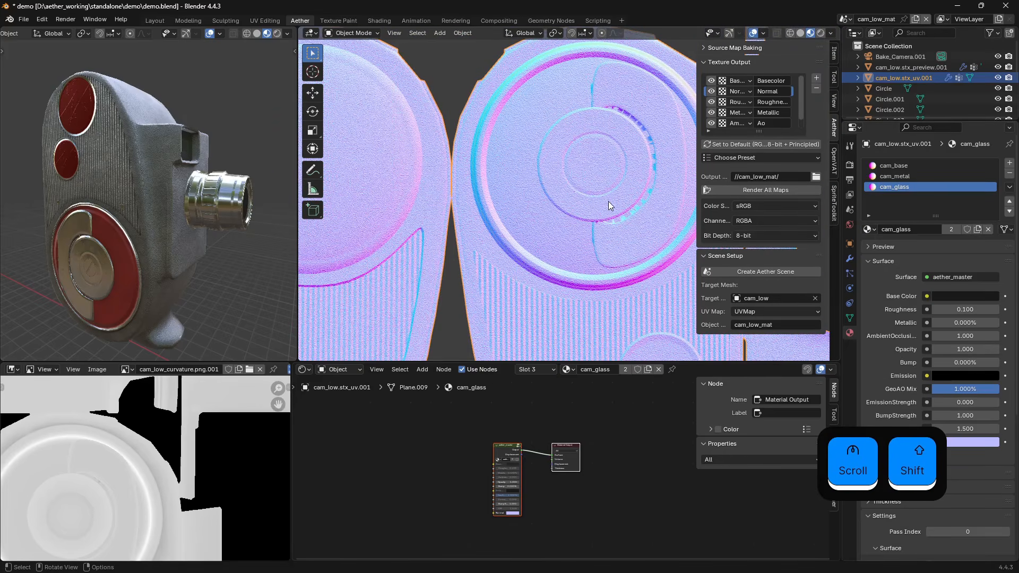
pyautogui.scroll(-3, 513, 78)
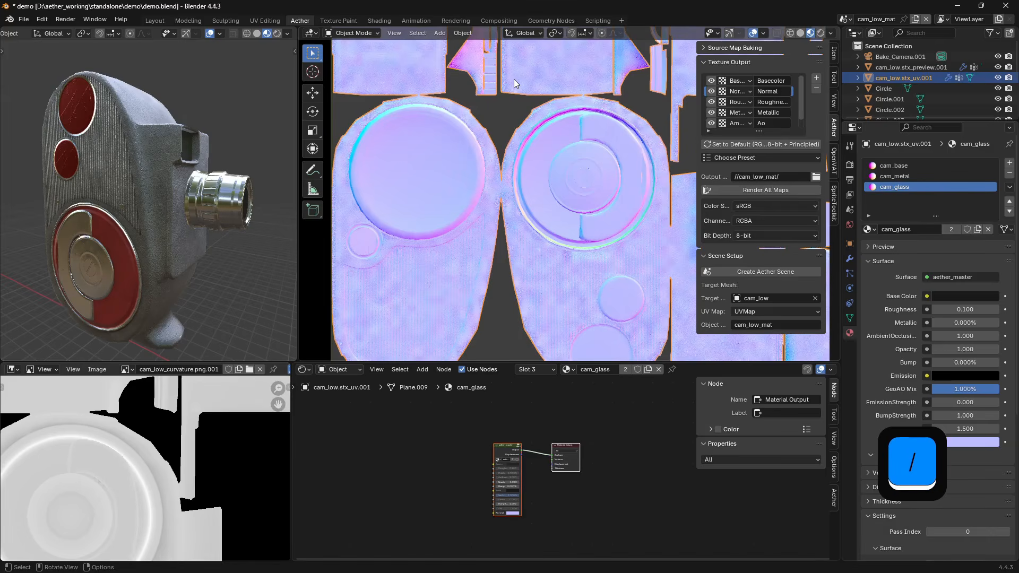
# Select the small circle at the dial's center and examine how the floating pieces appear in the Normal preview.
pyautogui.scroll(5, 561, 157)
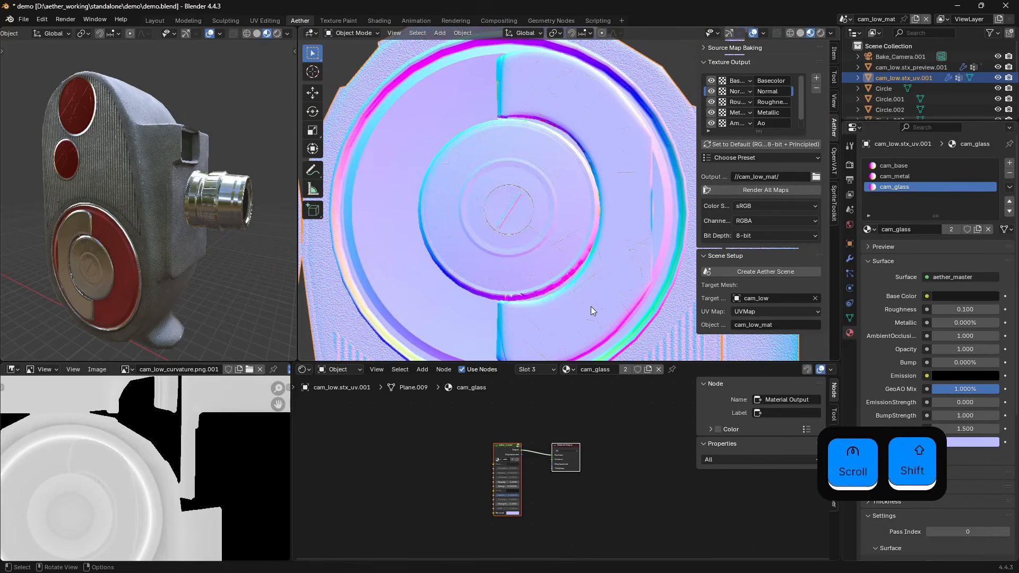
pyautogui.scroll(-2, 590, 305)
pyautogui.keyDown('shift'); pyautogui.scroll(3, 584, 239); pyautogui.keyUp('shift')
pyautogui.scroll(3, 578, 239)
pyautogui.click(575, 308)
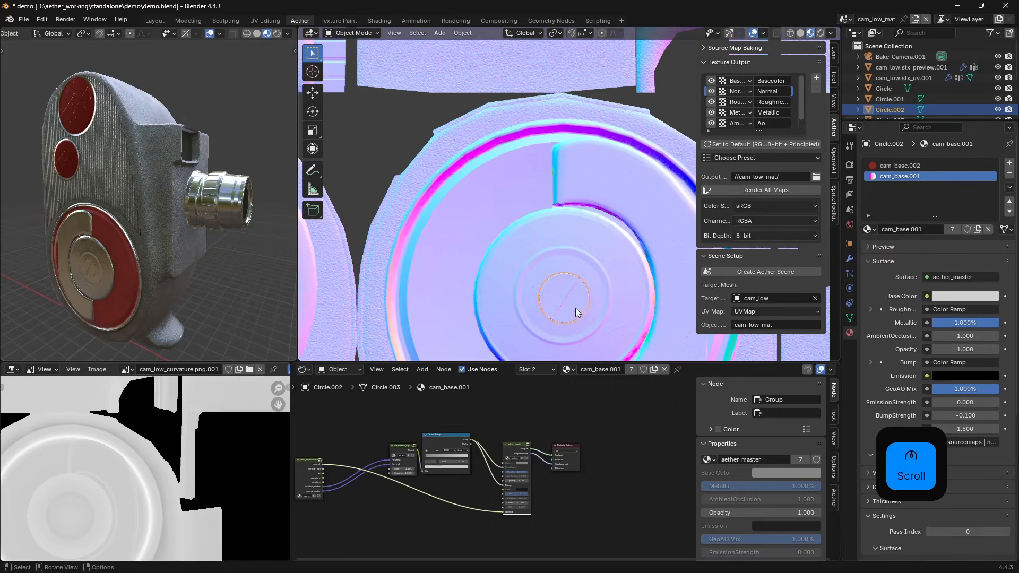
pyautogui.scroll(-4, 574, 211)
pyautogui.keyDown('shift'); pyautogui.scroll(-4, 595, 104); pyautogui.keyUp('shift')
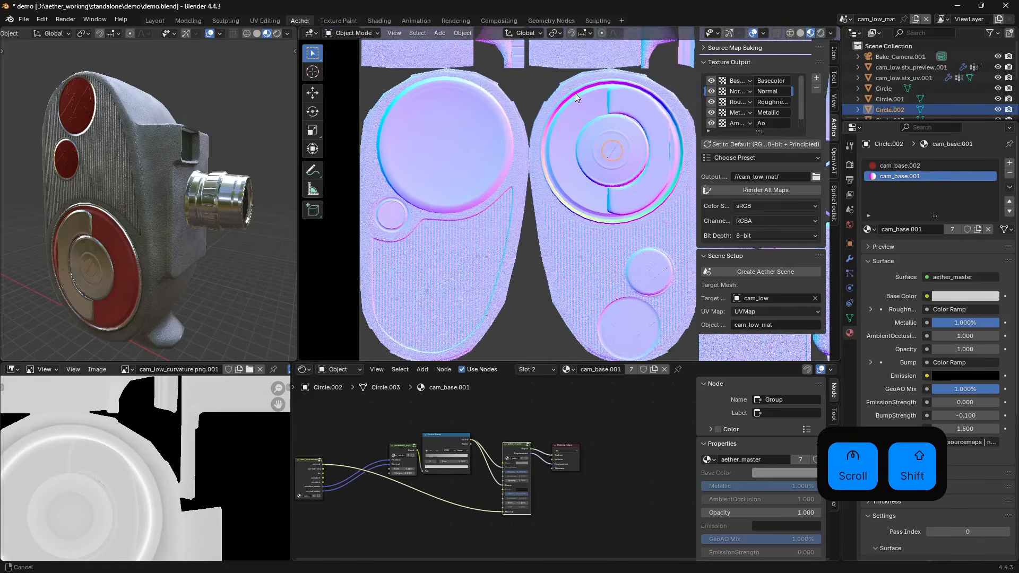
pyautogui.keyDown('shift'); pyautogui.scroll(3, 520, 104); pyautogui.keyUp('shift')
# Switch the texture preview to the Basecolor output and examine the full UV layout.
pyautogui.click(735, 80)
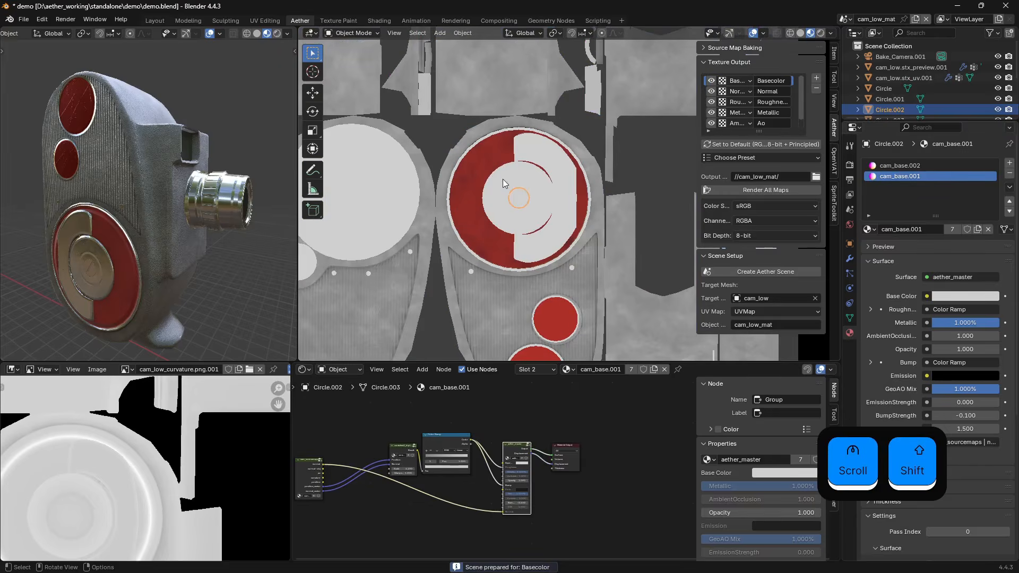
pyautogui.scroll(-4, 542, 175)
pyautogui.scroll(4, 584, 165)
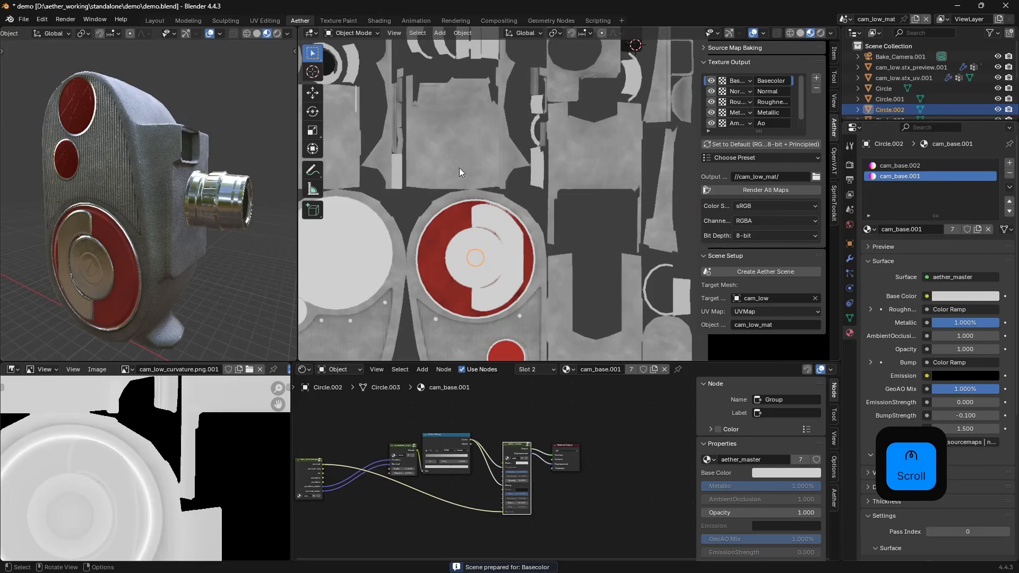
pyautogui.scroll(-3, 486, 152)
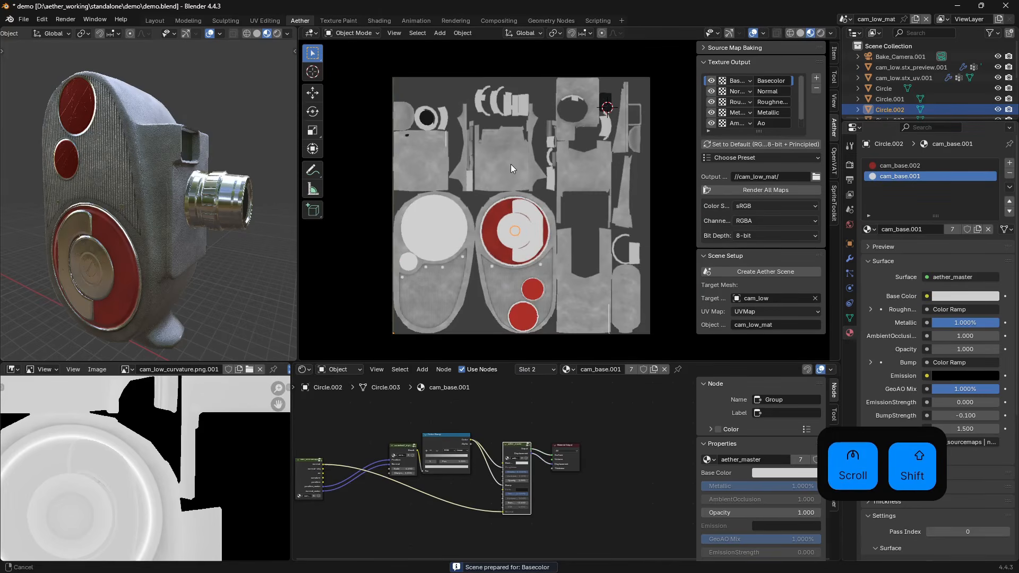
# Inspect the textured 3D camera preview from different angles and up close around the ribbed body and red discs.
pyautogui.moveTo(198, 186); pyautogui.dragTo(269, 181, button='middle')
pyautogui.scroll(-4, 176, 180)
pyautogui.scroll(6, 133, 196)
pyautogui.keyDown('shift'); pyautogui.moveTo(180, 197); pyautogui.dragTo(147, 171, button='middle'); pyautogui.keyUp('shift')
pyautogui.scroll(4, 94, 194)
pyautogui.moveTo(147, 171); pyautogui.dragTo(179, 187, button='middle')
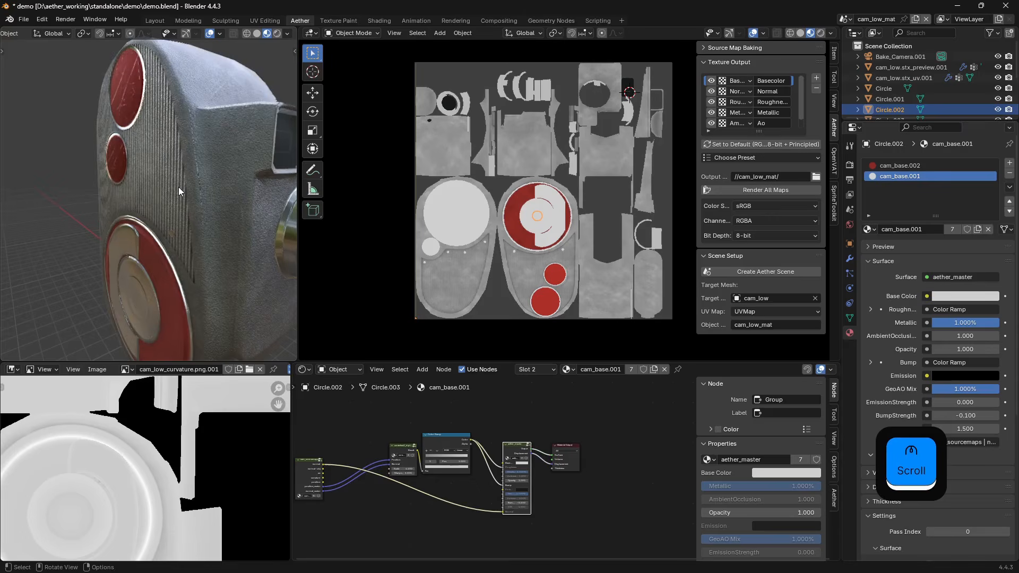
pyautogui.scroll(-3, 178, 187)
# Display the cam_base.002 material of the selected circle and examine its node tree.
pyautogui.click(902, 165)
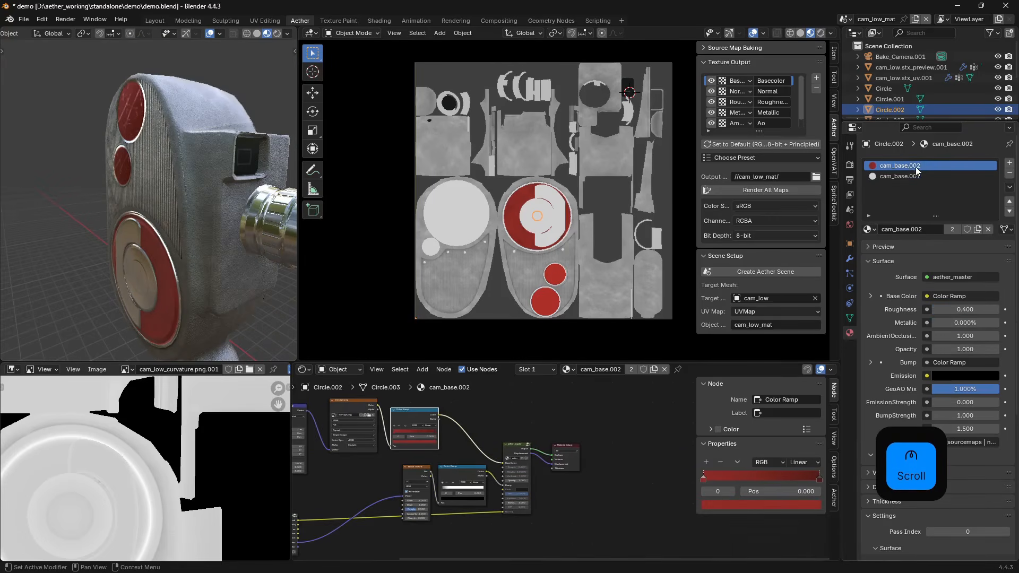
pyautogui.scroll(2, 580, 502)
pyautogui.moveTo(580, 502); pyautogui.dragTo(575, 503, button='middle')
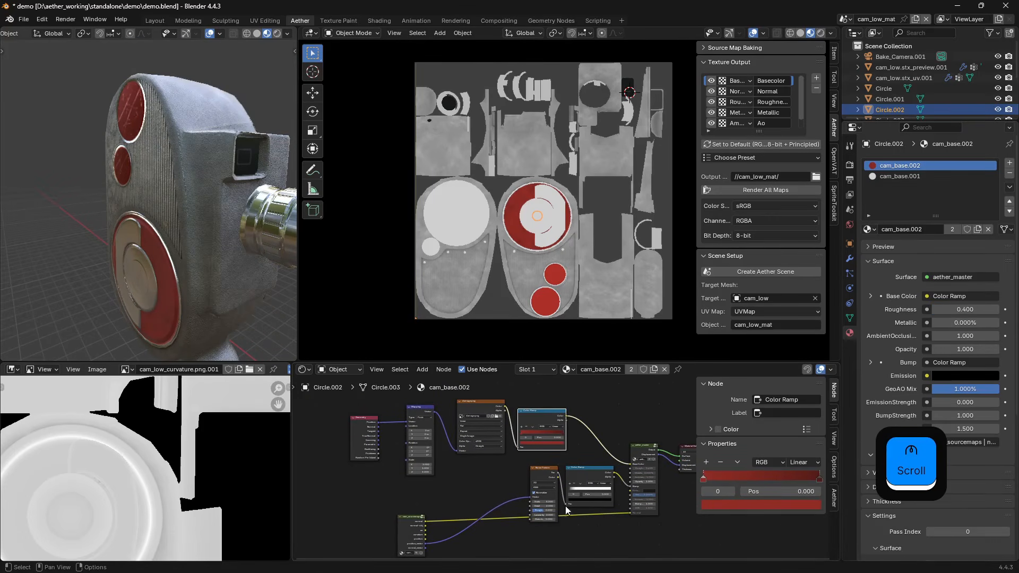
pyautogui.scroll(2, 550, 502)
# Display the cam_base material of cam_low.stx_uv.001 and enlarge the node editor to examine its node tree.
pyautogui.click(577, 314)
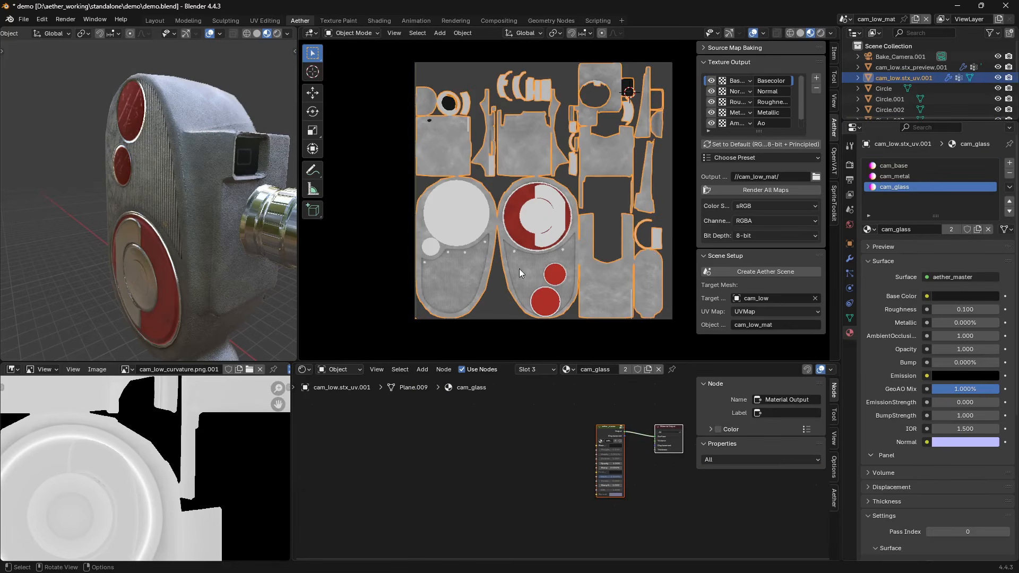
pyautogui.click(903, 166)
pyautogui.scroll(2, 627, 457)
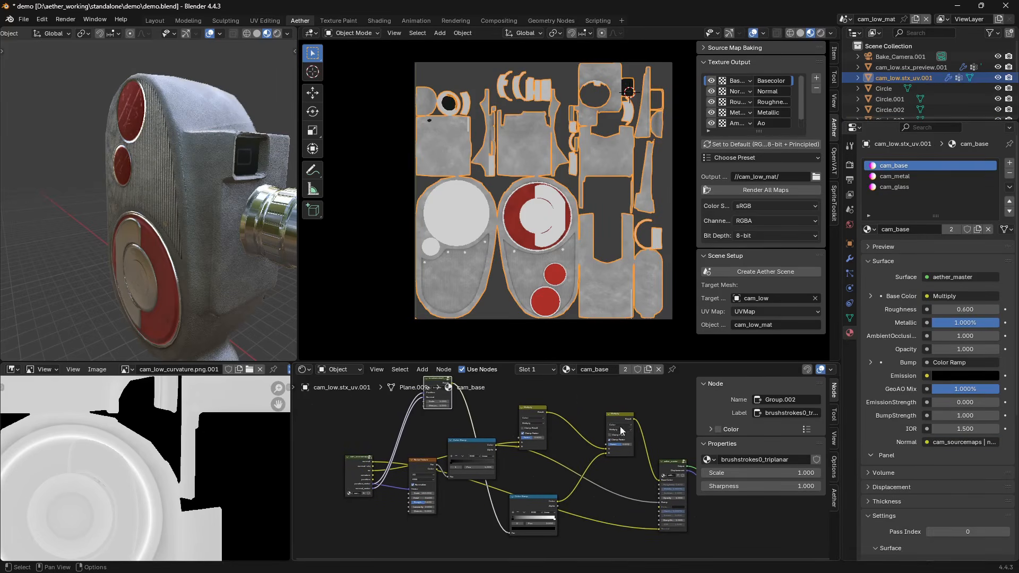
pyautogui.moveTo(457, 362); pyautogui.dragTo(456, 287)
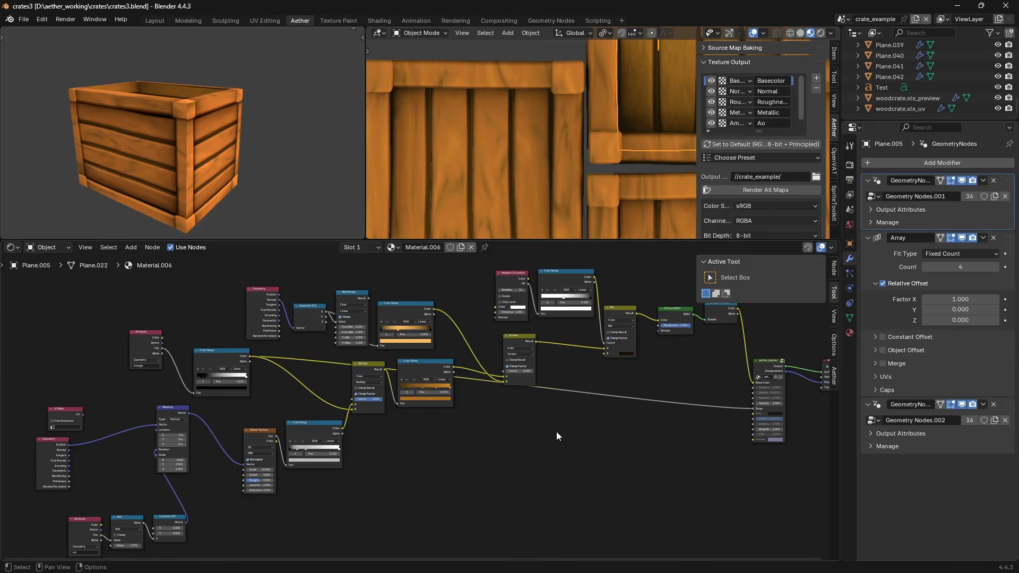
# Display the Material.002 node tree of the vertical planks in the crate texture layout and examine the planks alongside it.
pyautogui.keyDown('shift'); pyautogui.moveTo(596, 395); pyautogui.dragTo(661, 405, button='middle'); pyautogui.keyUp('shift')
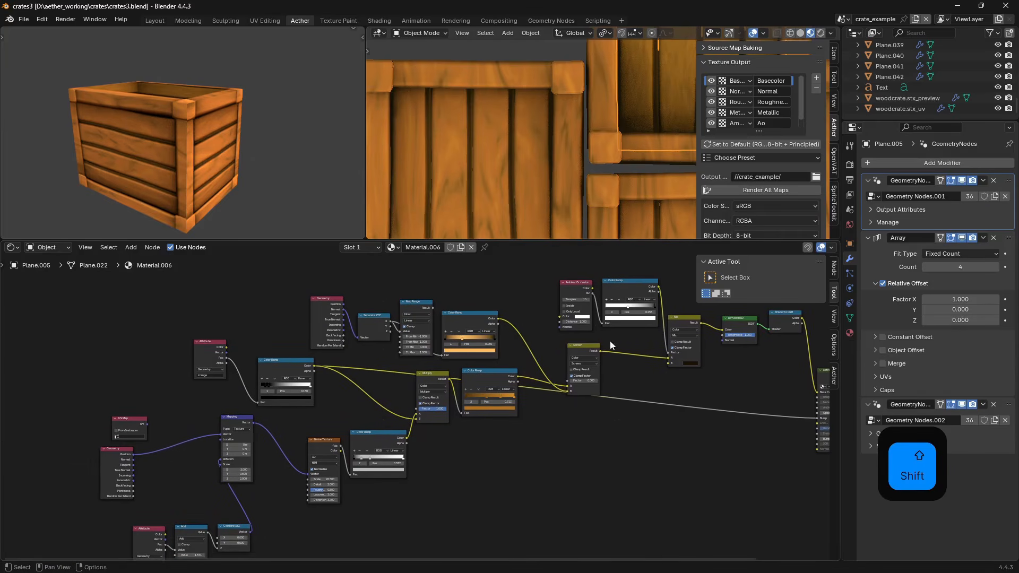
pyautogui.click(474, 151)
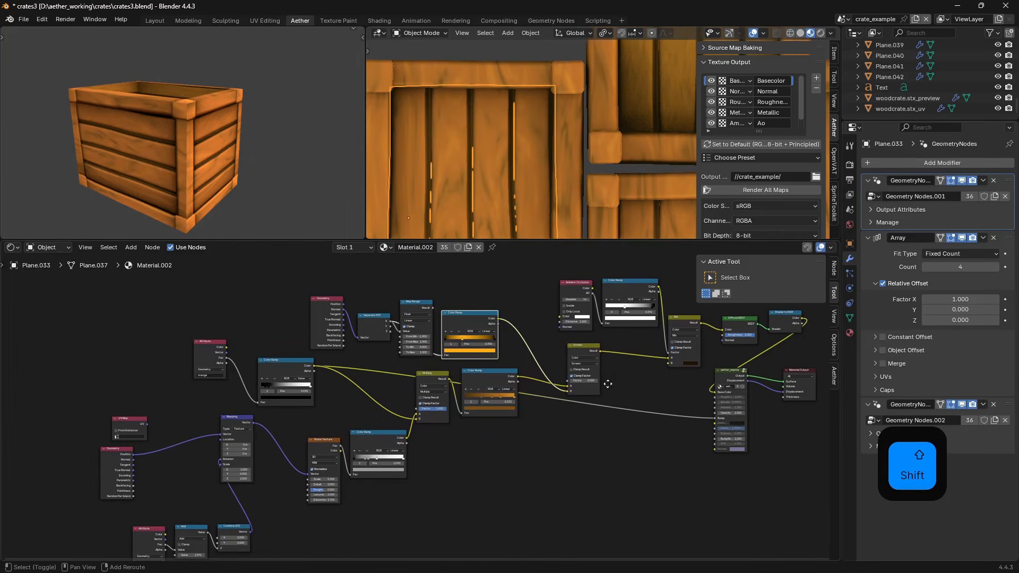
pyautogui.keyDown('shift'); pyautogui.moveTo(534, 138); pyautogui.dragTo(466, 81, button='middle'); pyautogui.keyUp('shift')
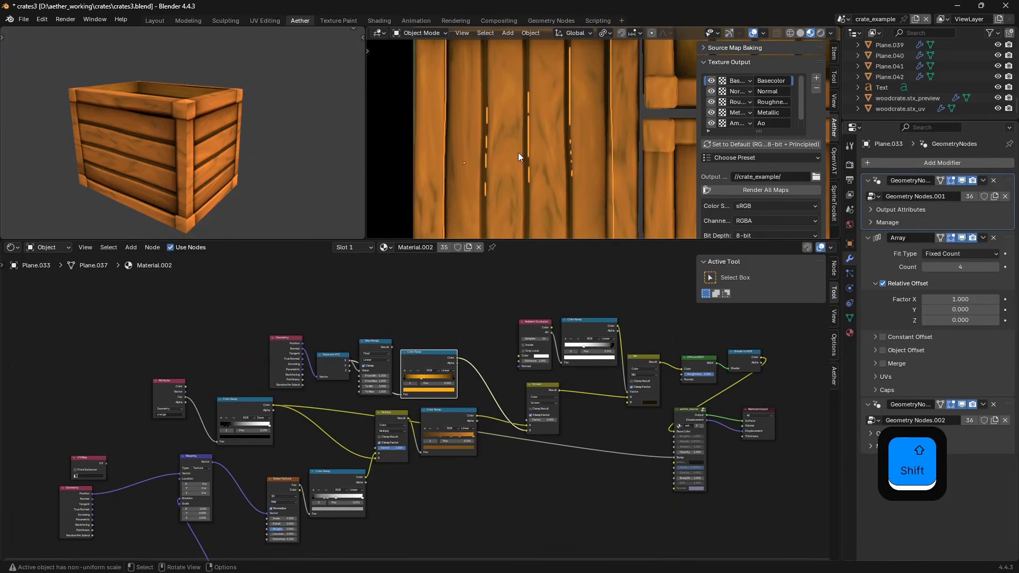
# Inspect the textured 3D wooden crate preview from different angles, including its open top and corner frames.
pyautogui.moveTo(181, 160); pyautogui.dragTo(135, 146, button='middle')
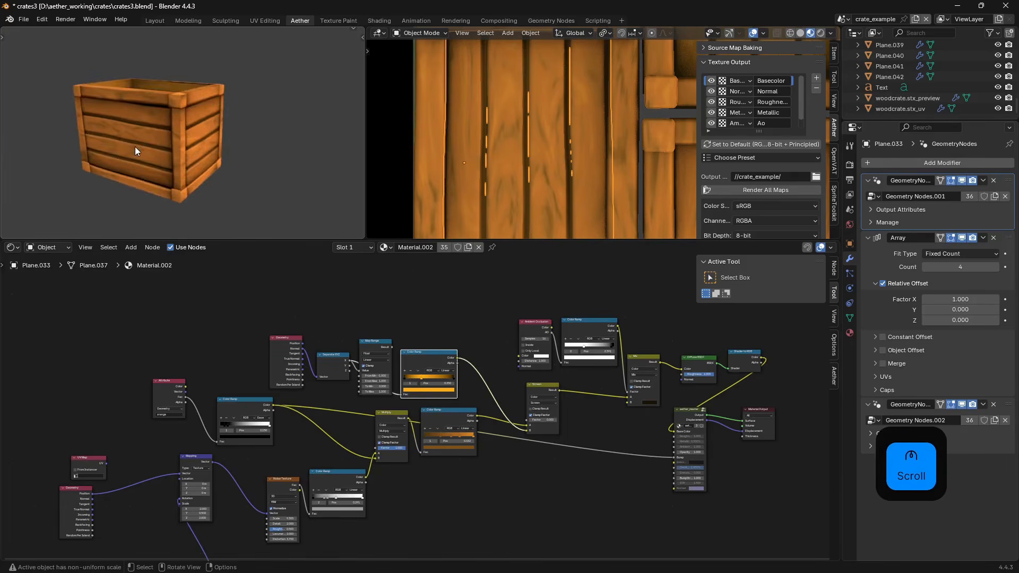
pyautogui.scroll(3, 135, 146)
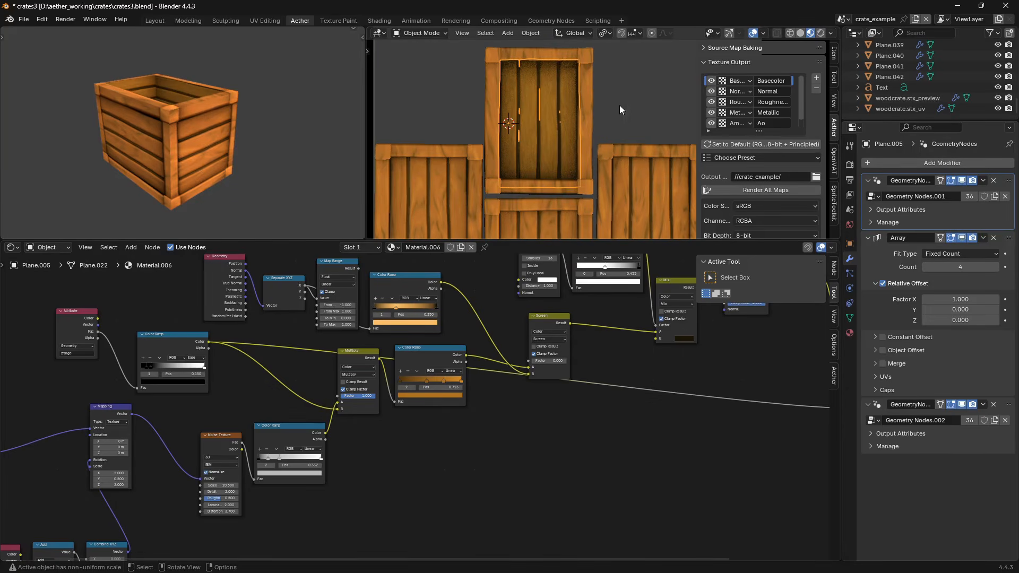
pyautogui.moveTo(195, 136)
pyautogui.mouseDown(button='middle')
pyautogui.moveTo(308, 138)
pyautogui.moveTo(186, 139)
pyautogui.mouseUp(button='middle')
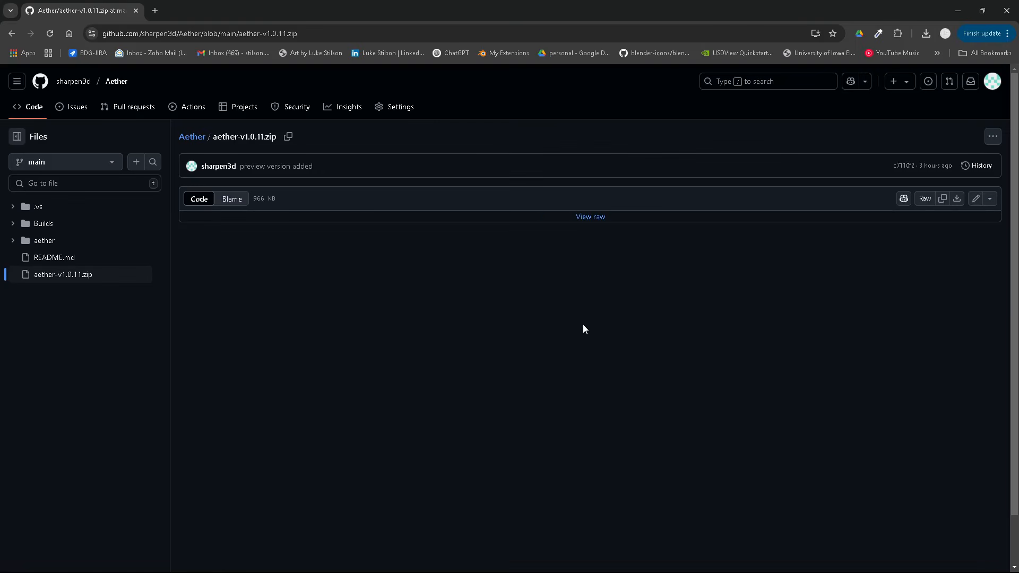